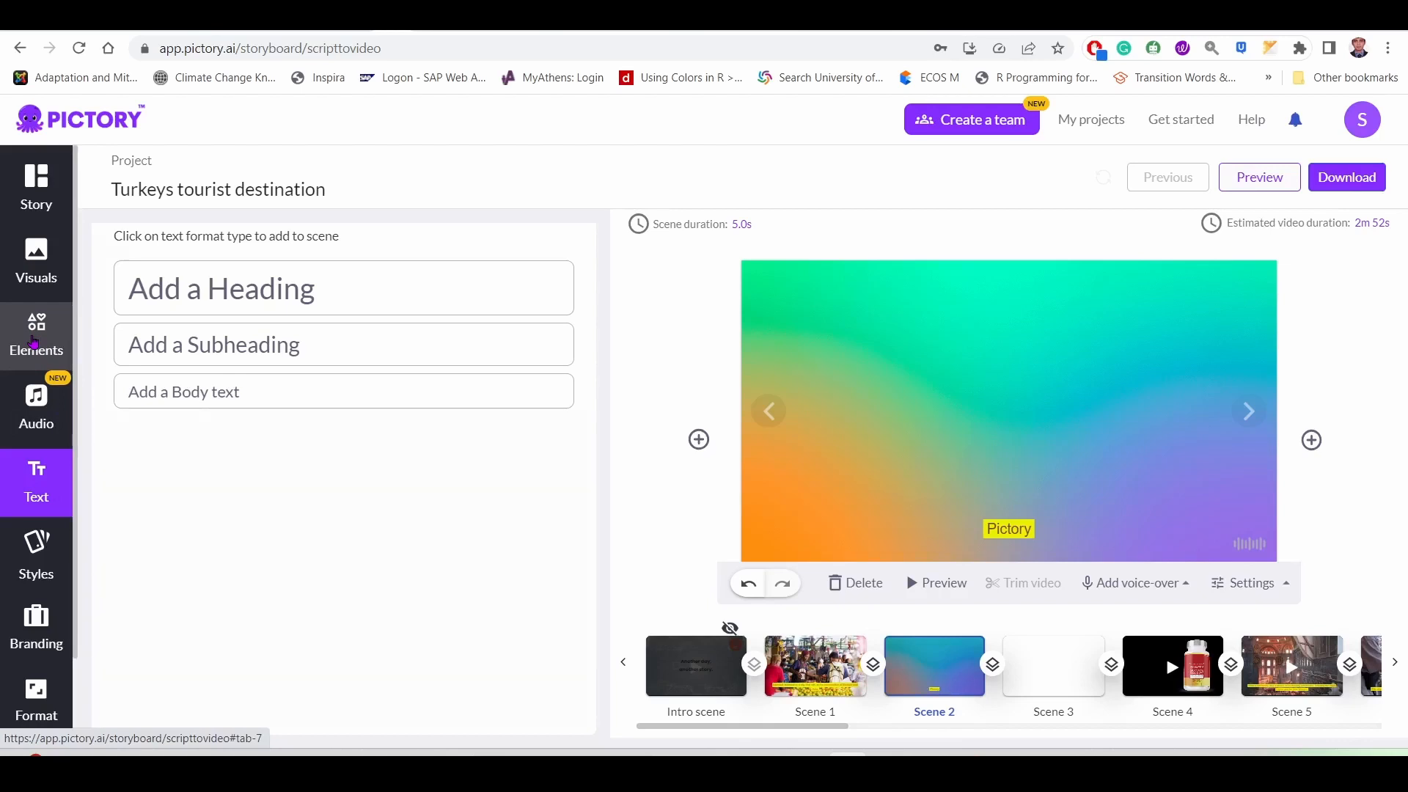
{"action": "left_click", "coordinate": [34, 341]}
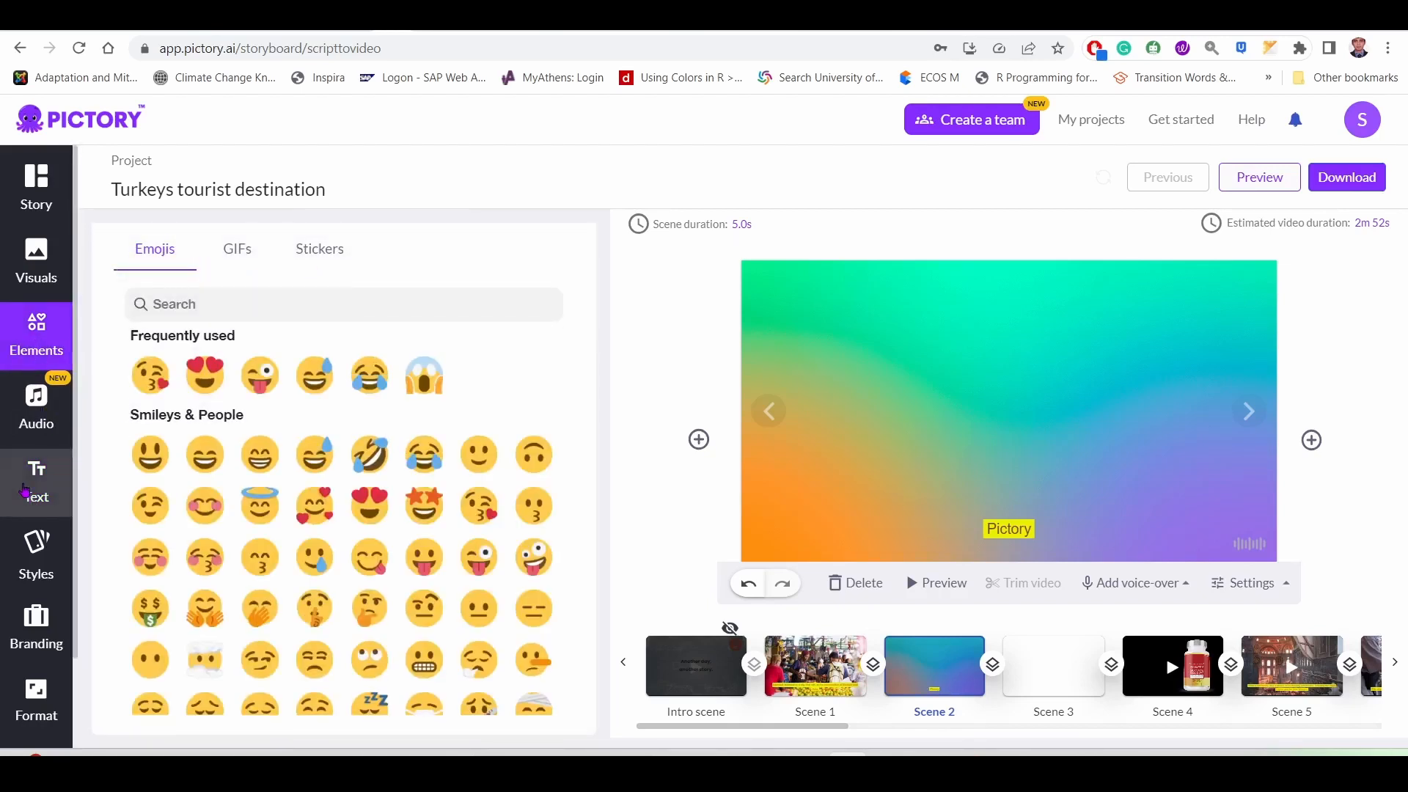
{"action": "left_click", "coordinate": [38, 415]}
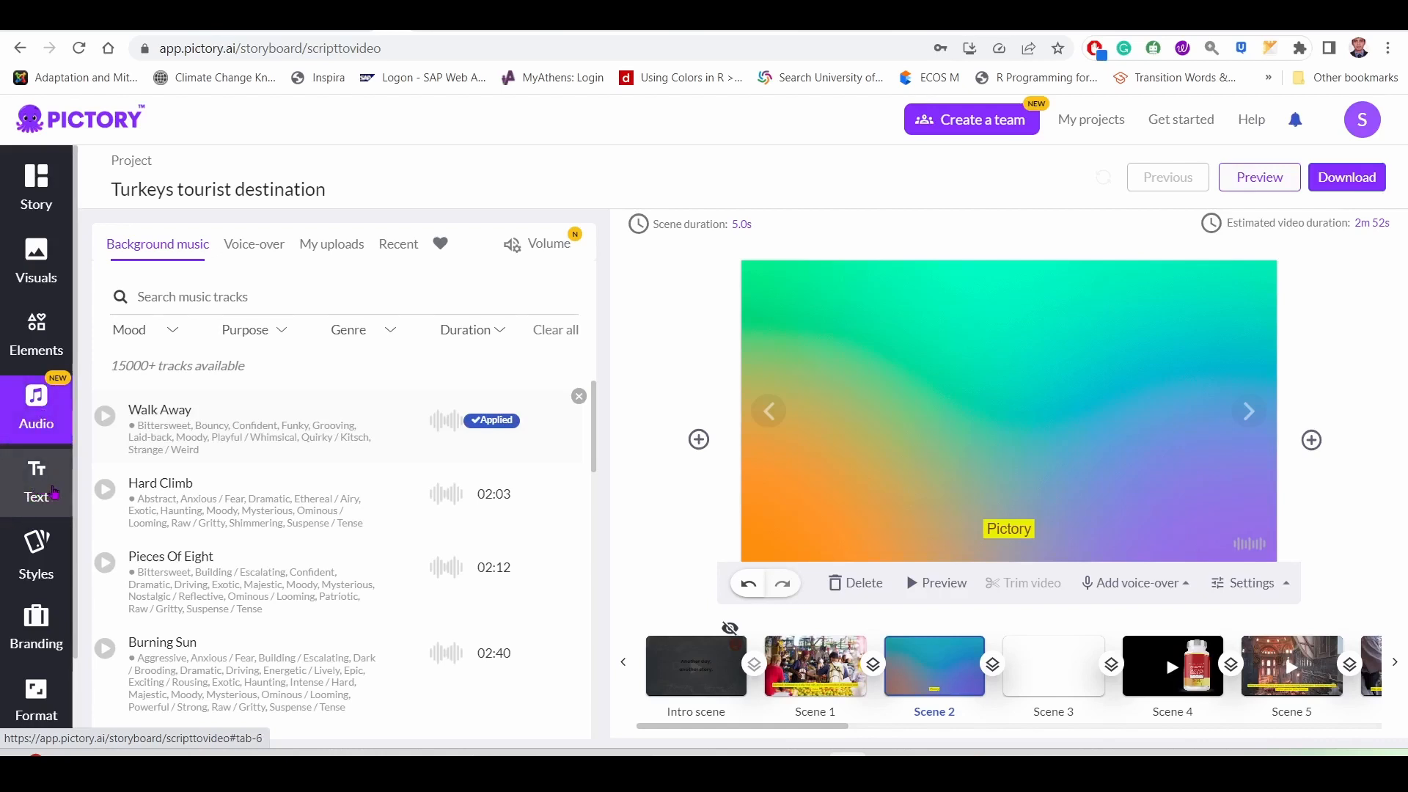
{"action": "left_click", "coordinate": [29, 492]}
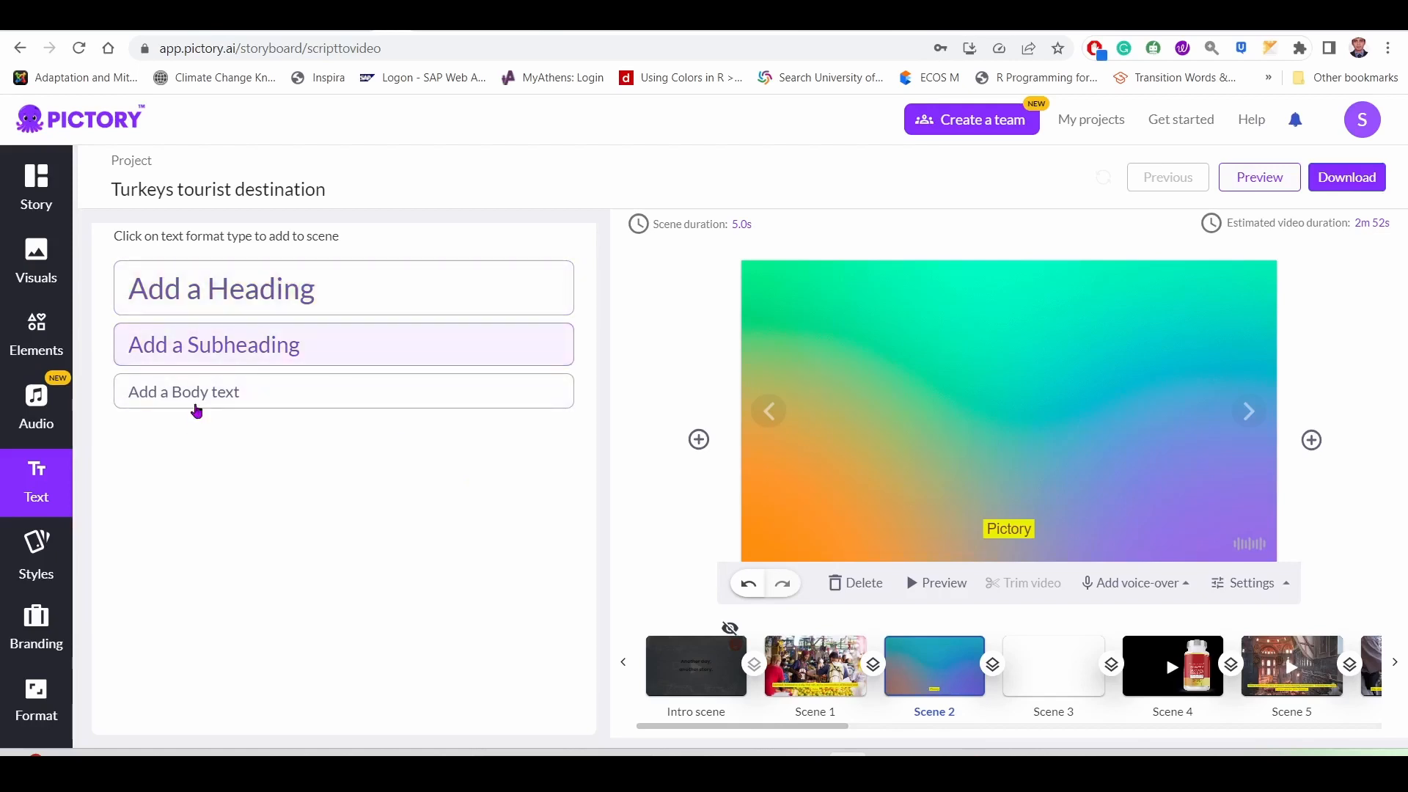
{"action": "left_click", "coordinate": [32, 487]}
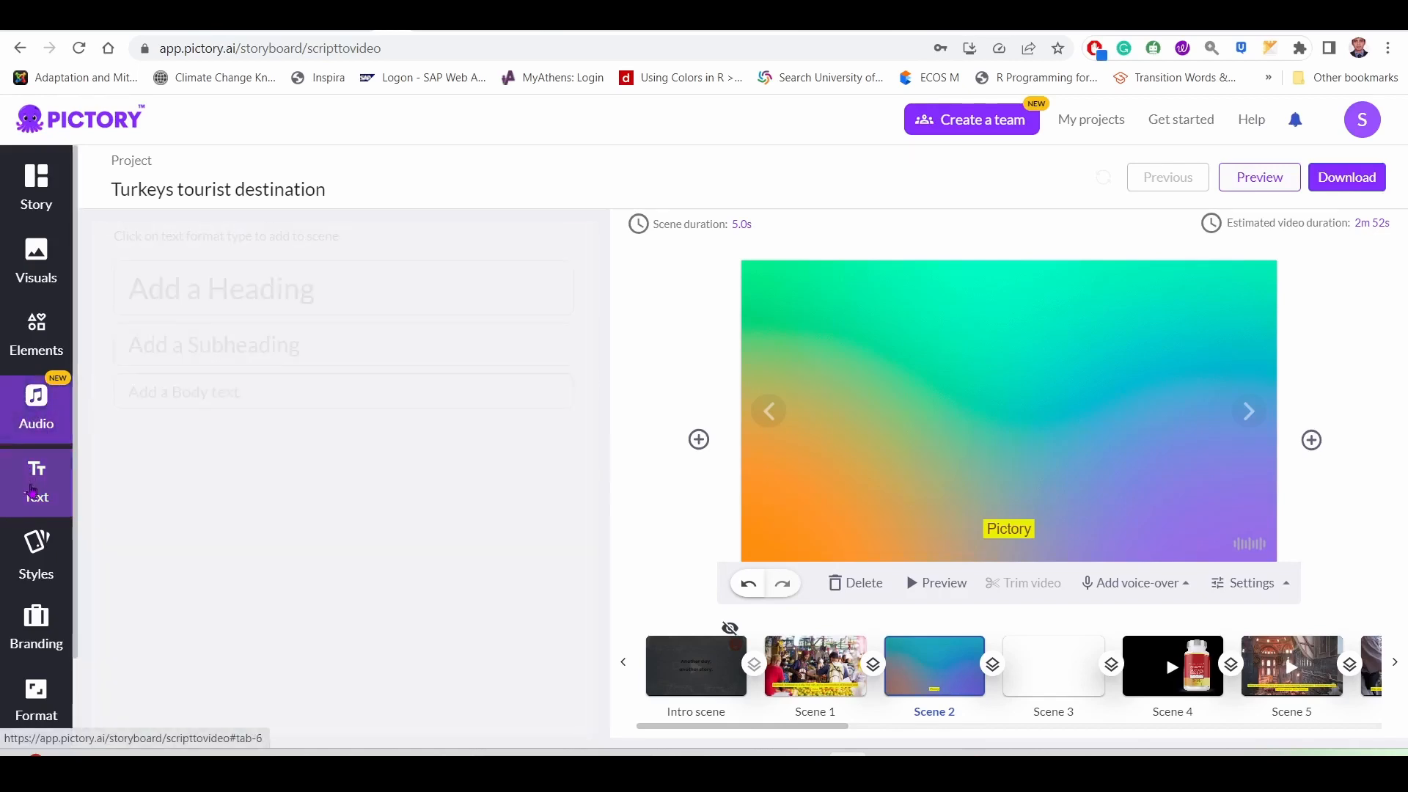
Step: Add a heading, a subheading and a body text with placeholder wording to Scene 2
{"action": "left_click", "coordinate": [32, 490]}
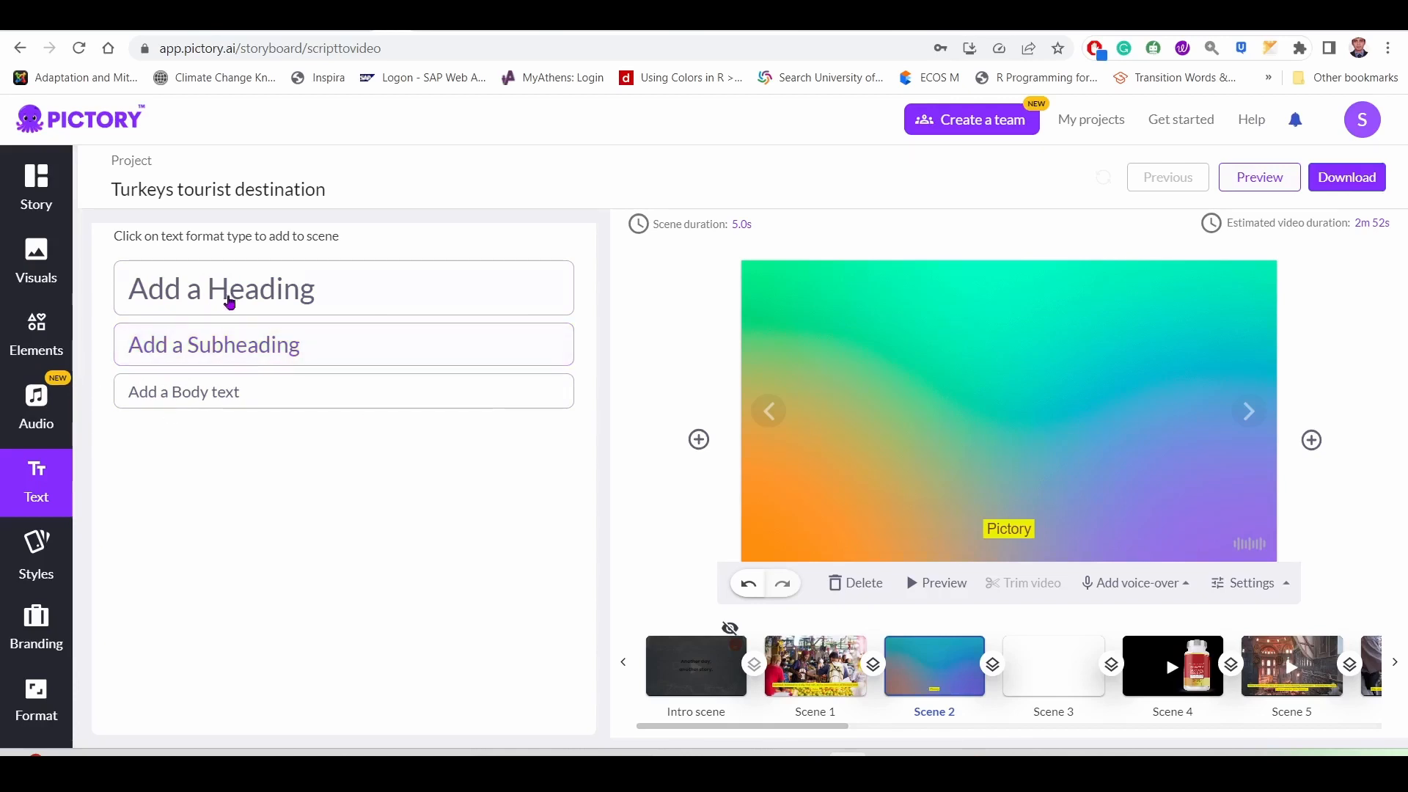
{"action": "left_click", "coordinate": [327, 292]}
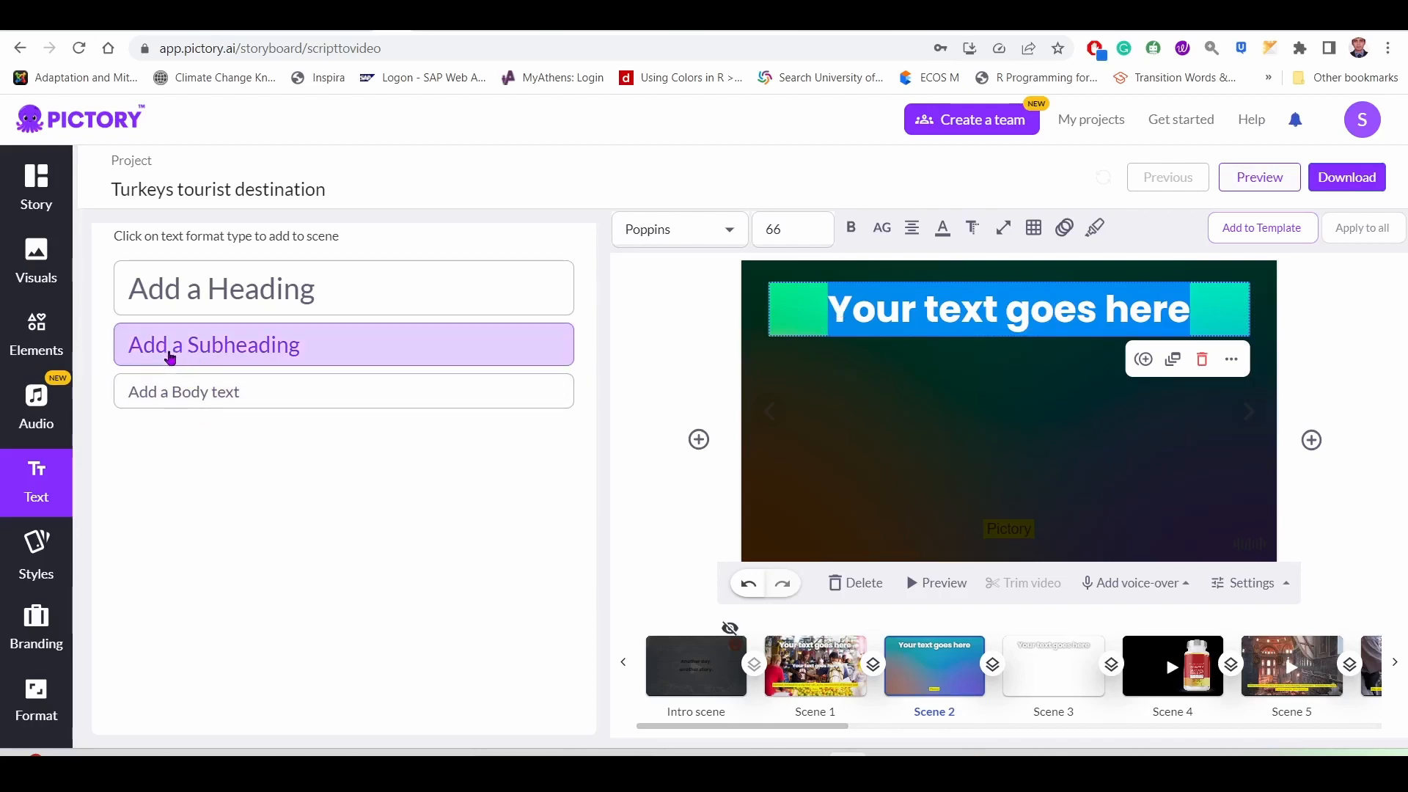
{"action": "left_click", "coordinate": [346, 346]}
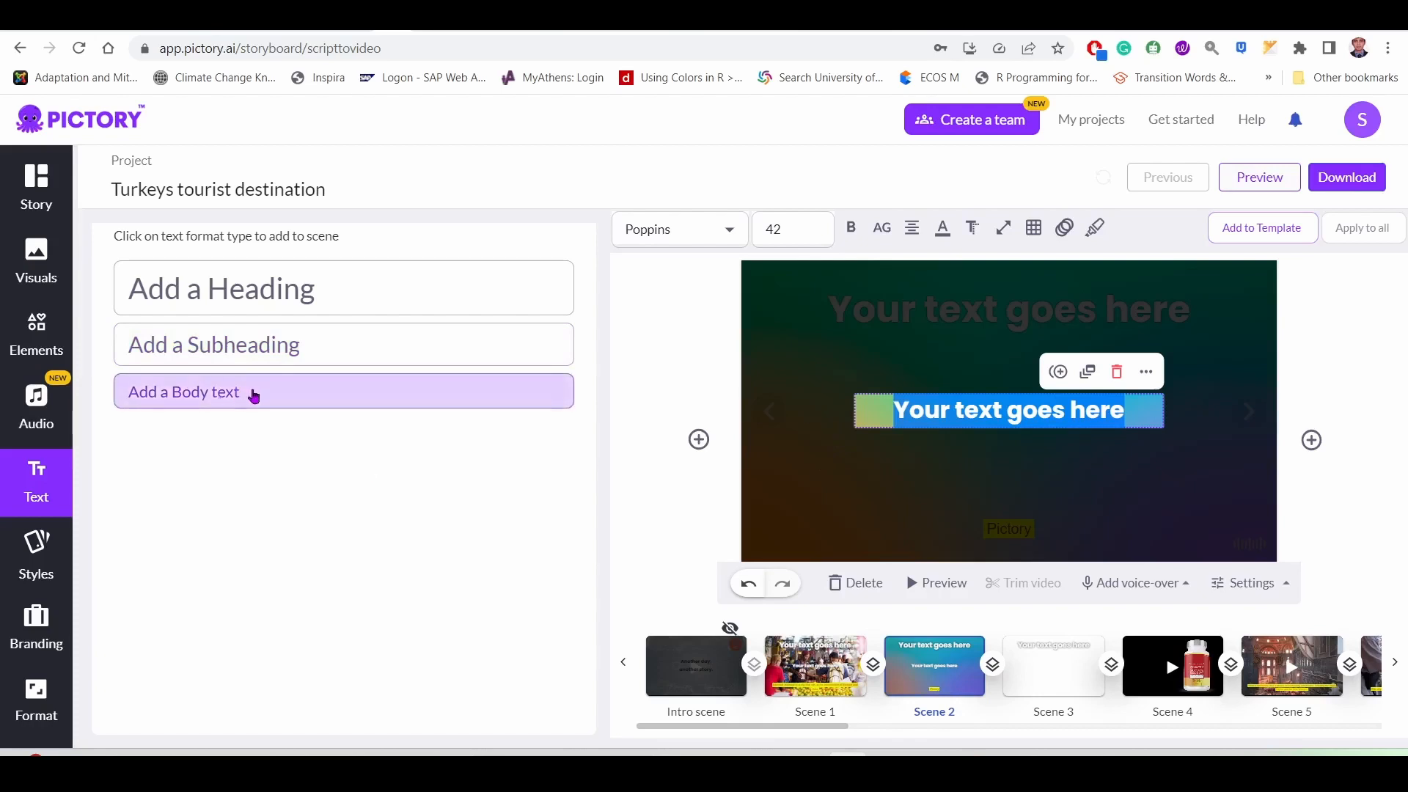
{"action": "left_click", "coordinate": [279, 397]}
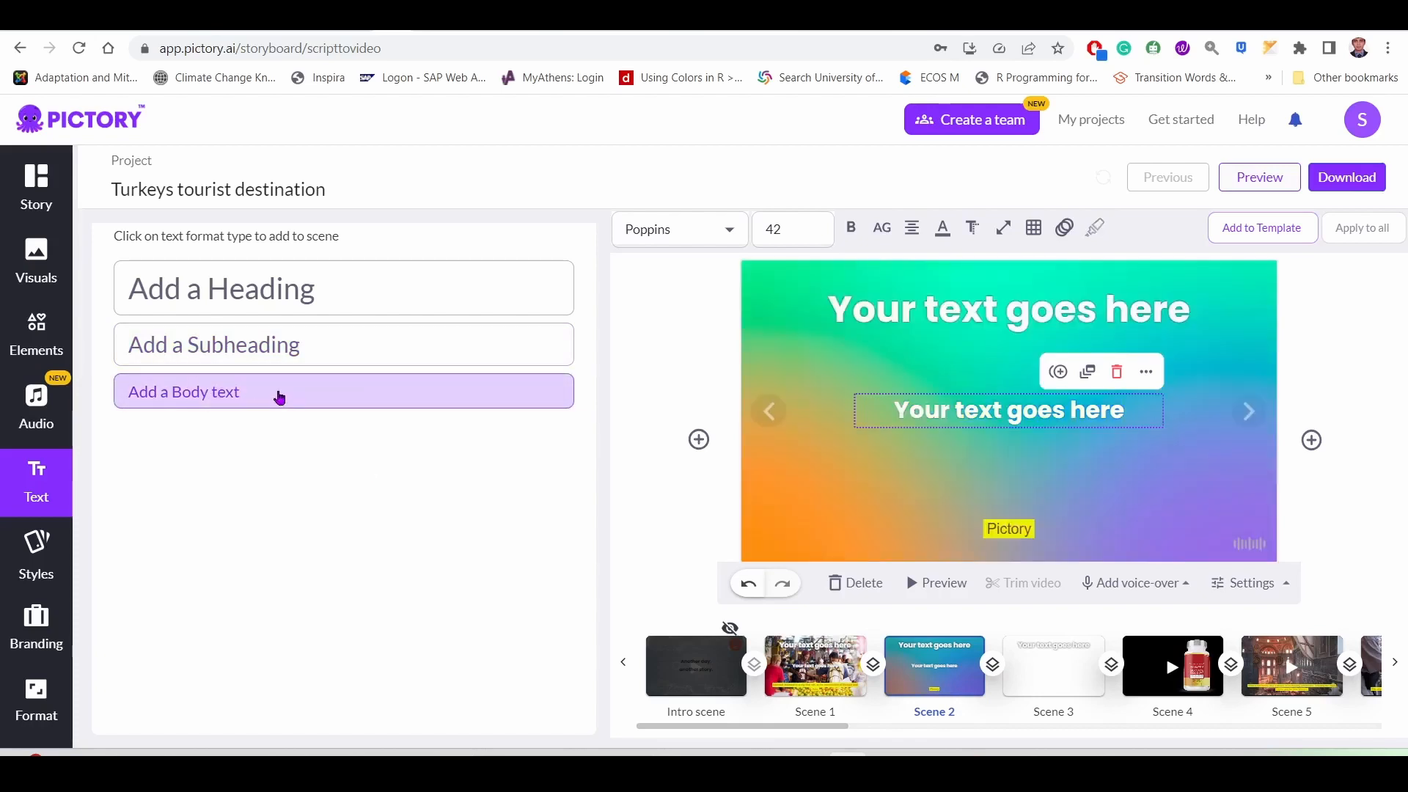
{"action": "left_click", "coordinate": [280, 398]}
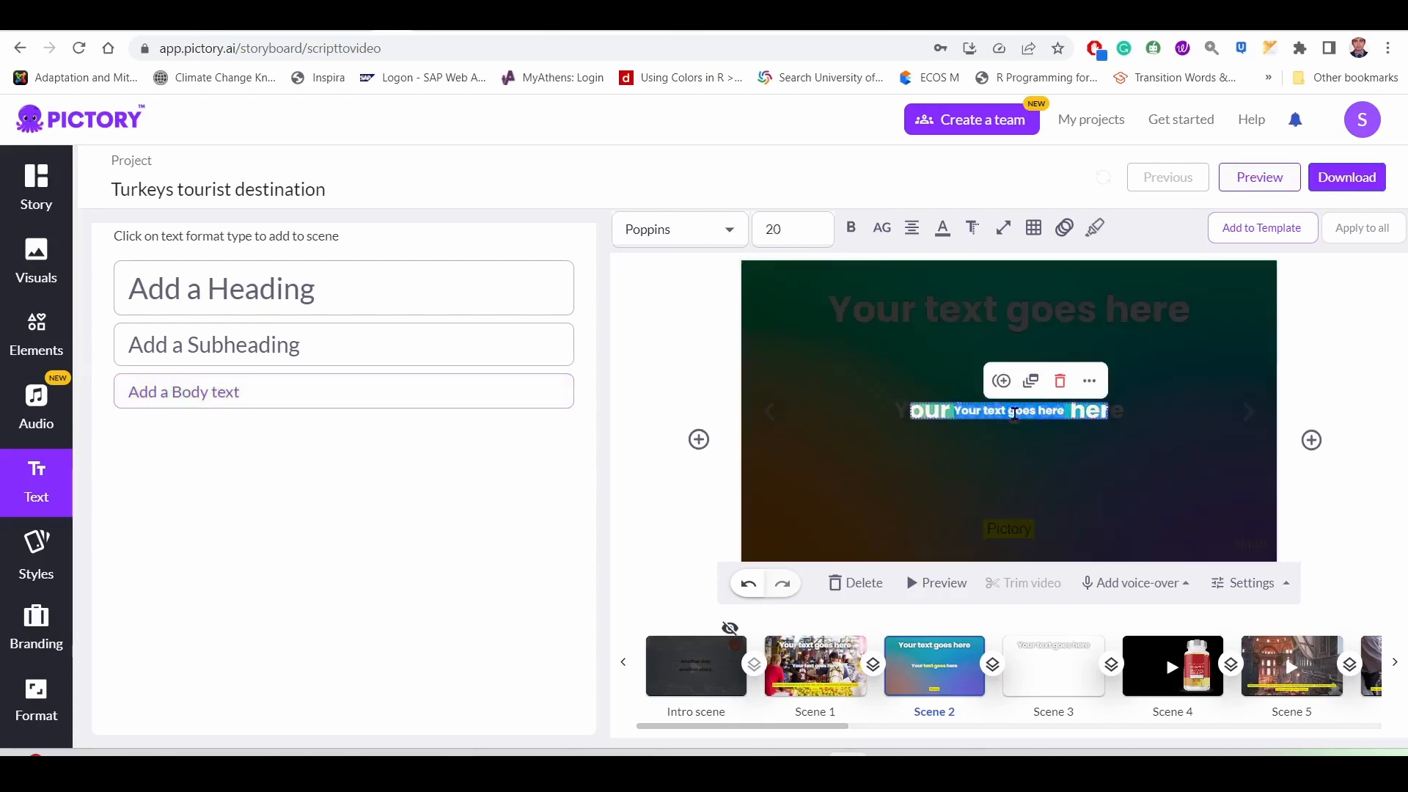
Step: Move the small yellow body text down so it sits just below the subheading
{"action": "left_click", "coordinate": [973, 423]}
{"action": "left_click", "coordinate": [972, 423]}
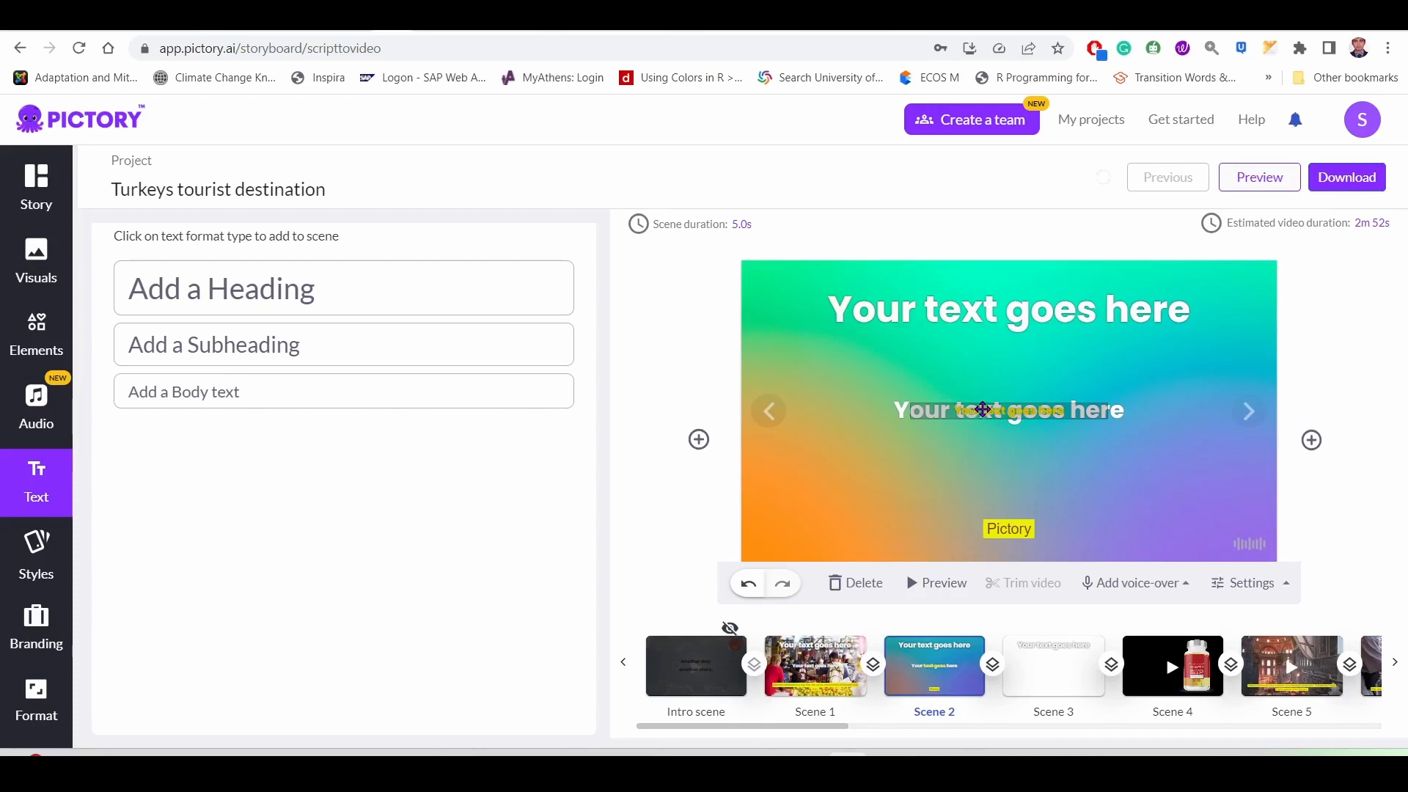
{"action": "left_click_drag", "start_coordinate": [1025, 408], "coordinate": [1054, 454]}
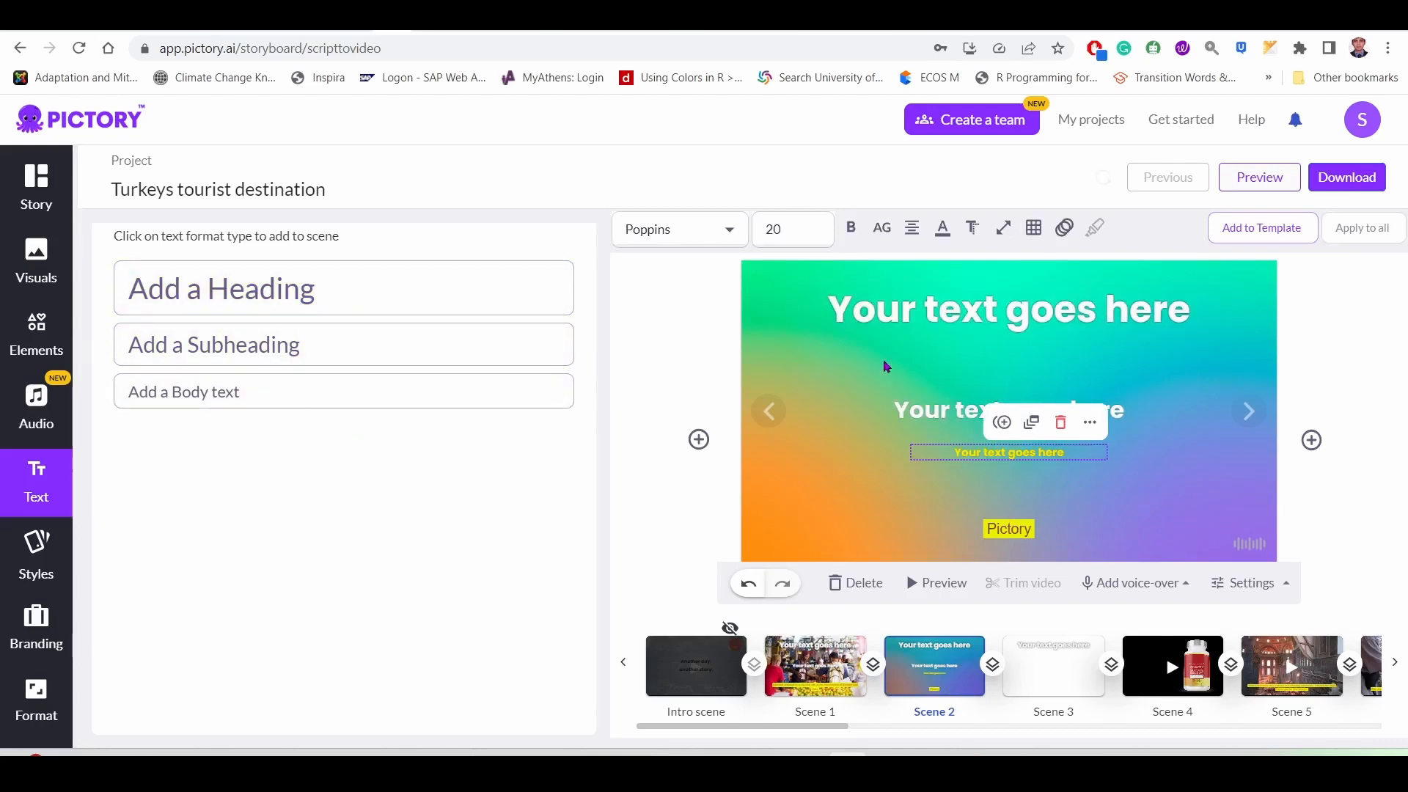
Step: Change the font of the Scene 2 heading to Arial
{"action": "left_click", "coordinate": [953, 323]}
{"action": "double_click", "coordinate": [939, 313]}
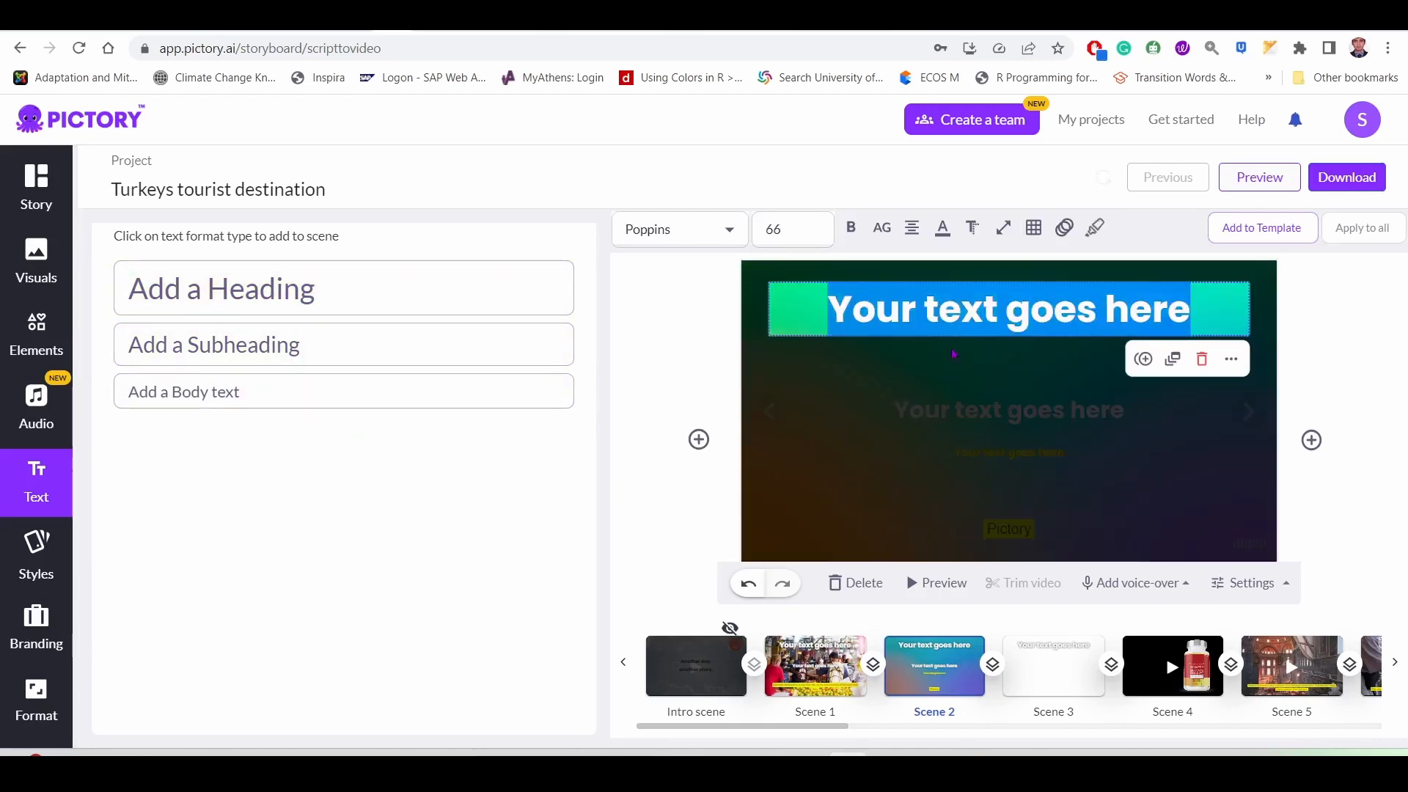
{"action": "left_click", "coordinate": [892, 380]}
{"action": "left_click", "coordinate": [931, 305]}
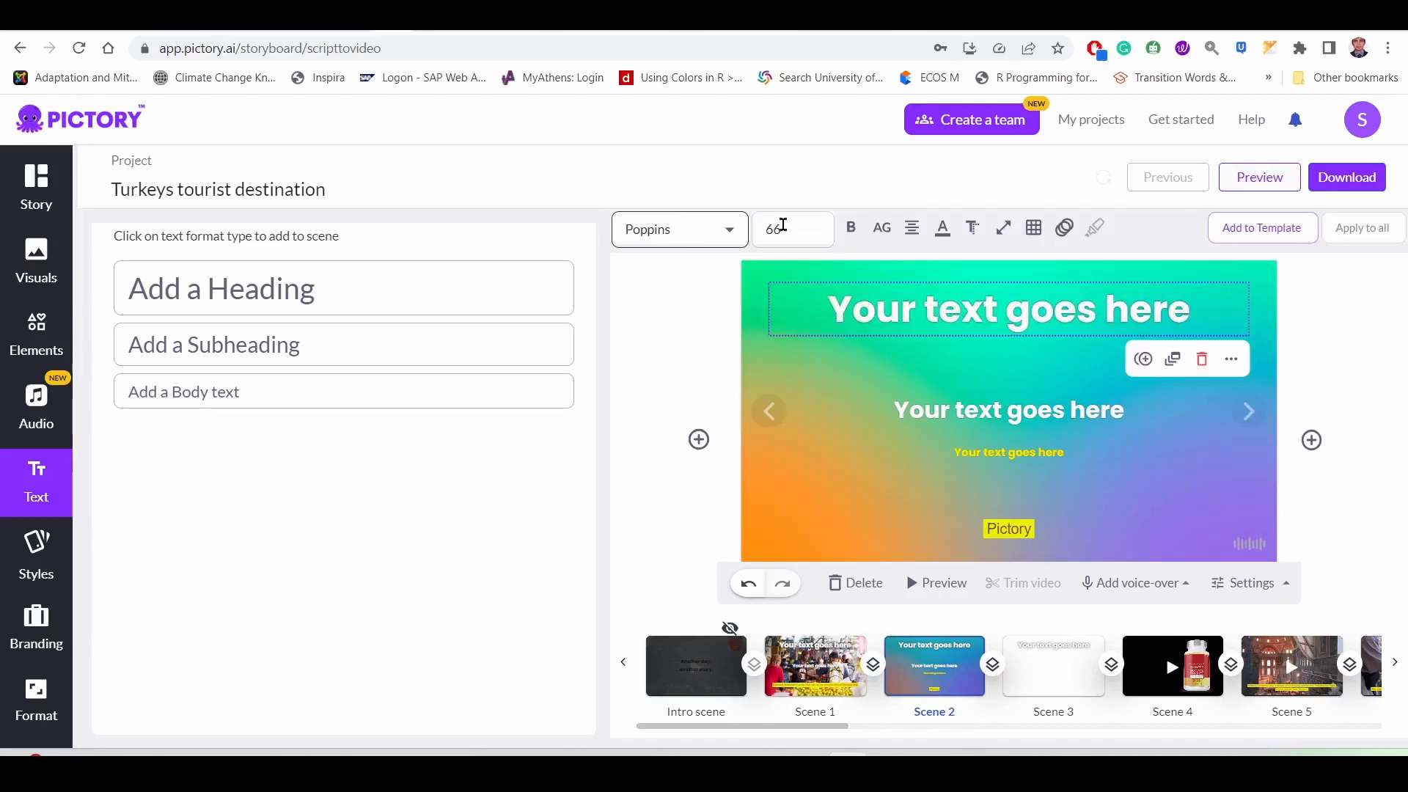
{"action": "mouse_move", "coordinate": [849, 231]}
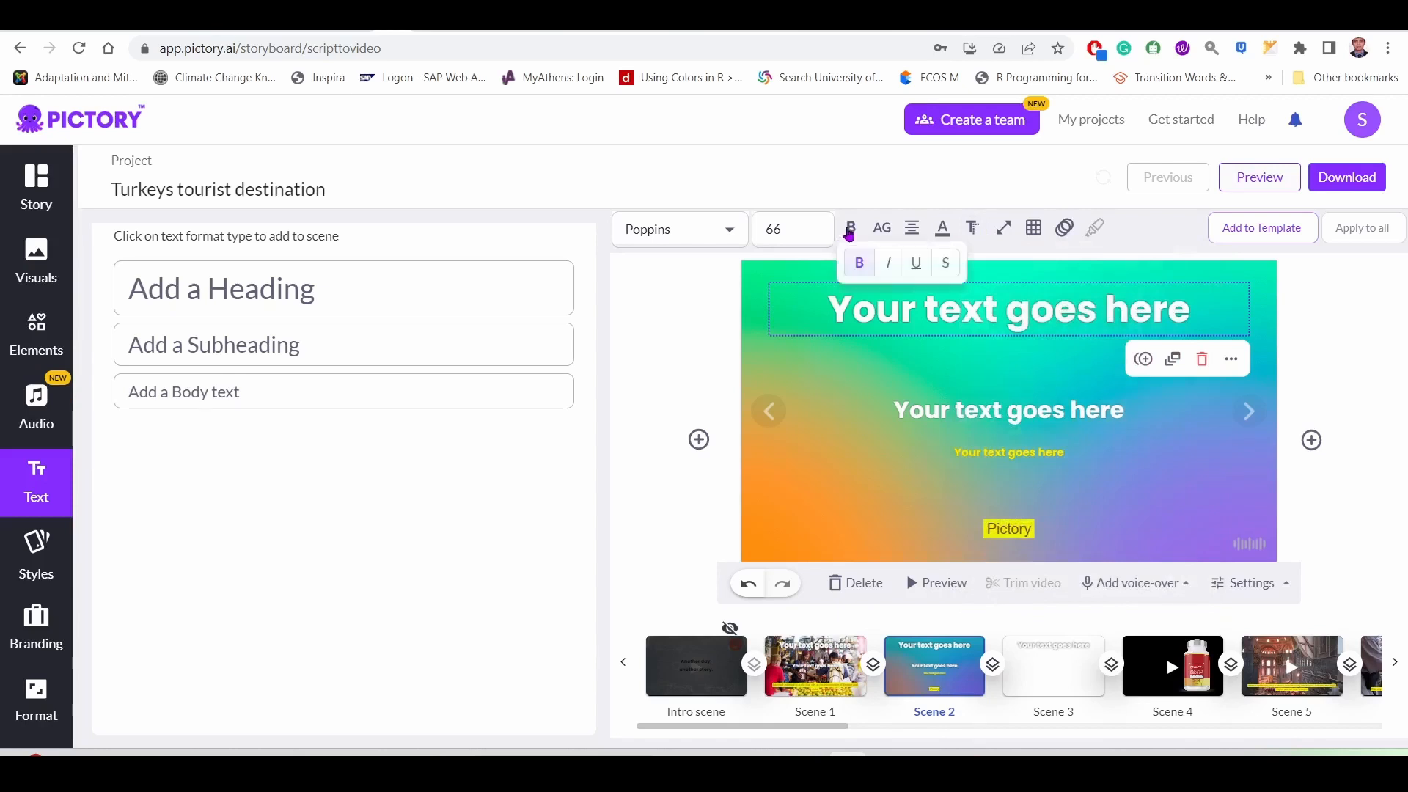
{"action": "left_click", "coordinate": [728, 230]}
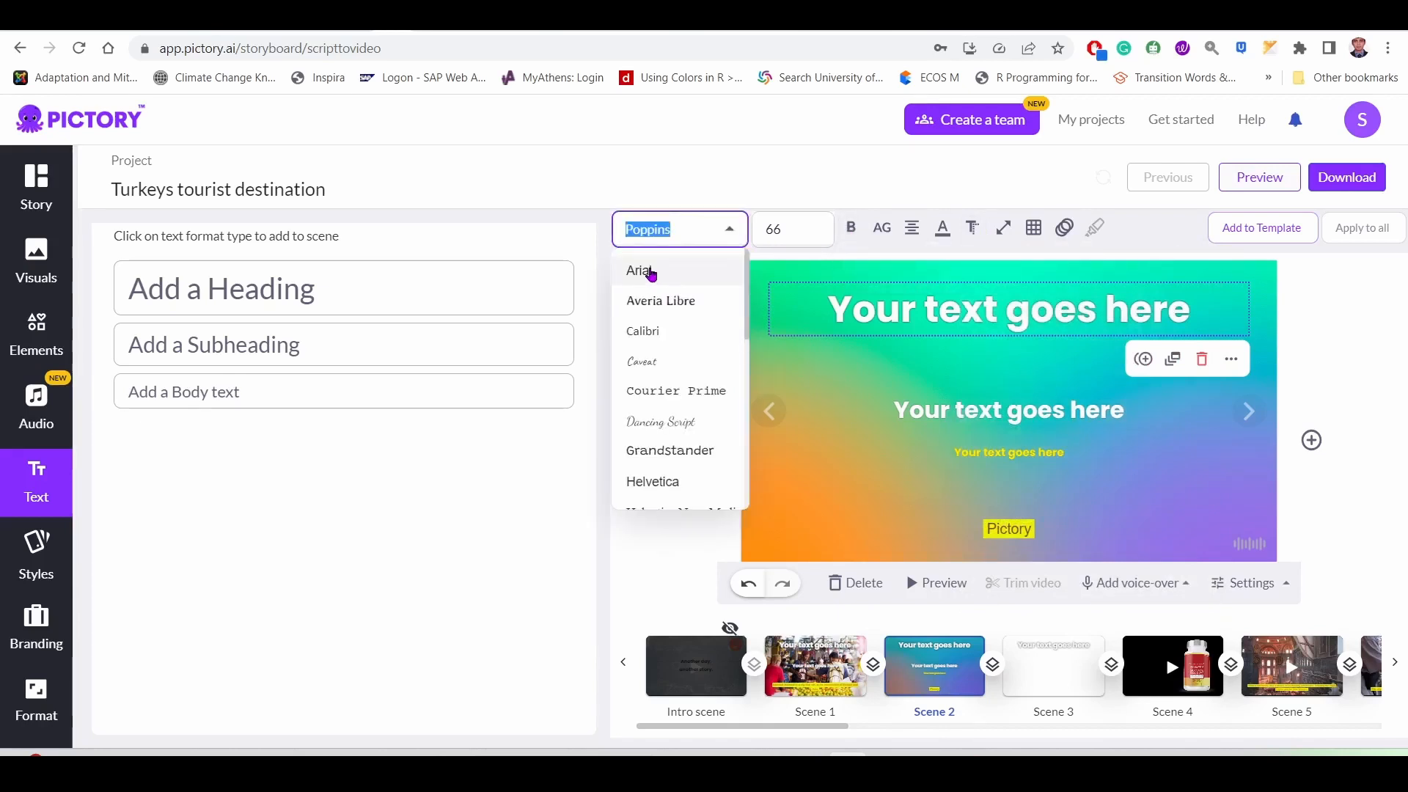
{"action": "left_click", "coordinate": [650, 273]}
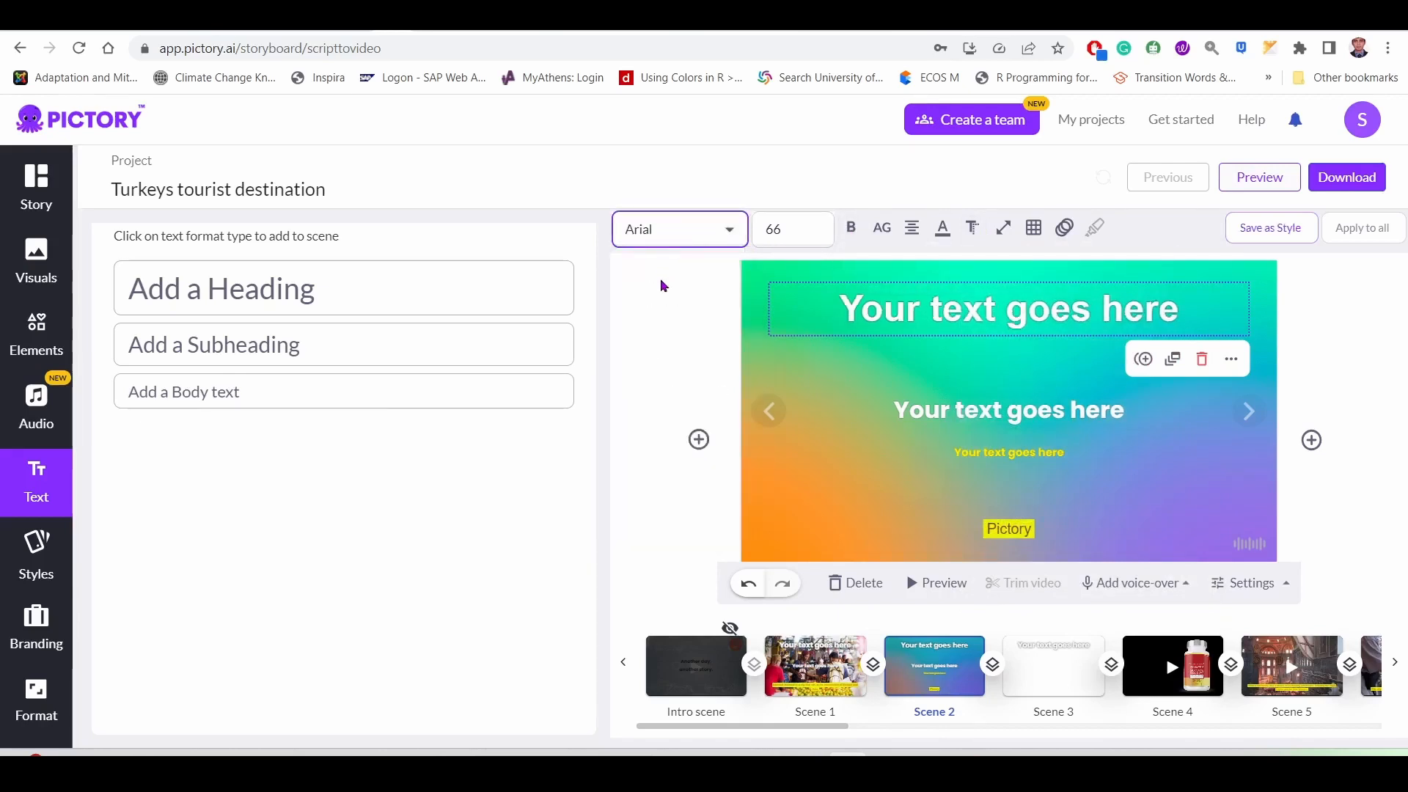
Step: Set the heading's font size to 42
{"action": "key", "text": "Tab"}
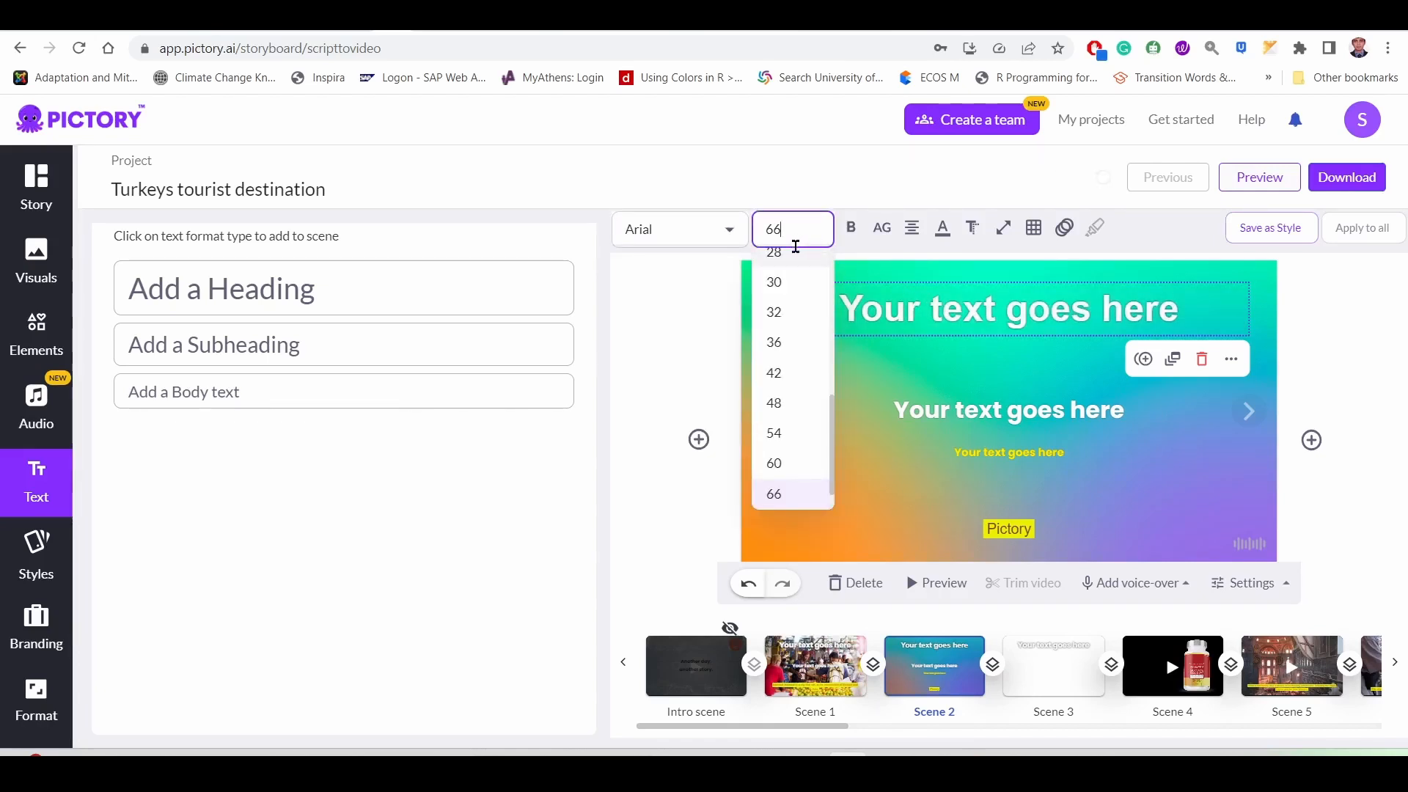
{"action": "scroll", "coordinate": [803, 349], "scroll_direction": "down", "scroll_amount": 1}
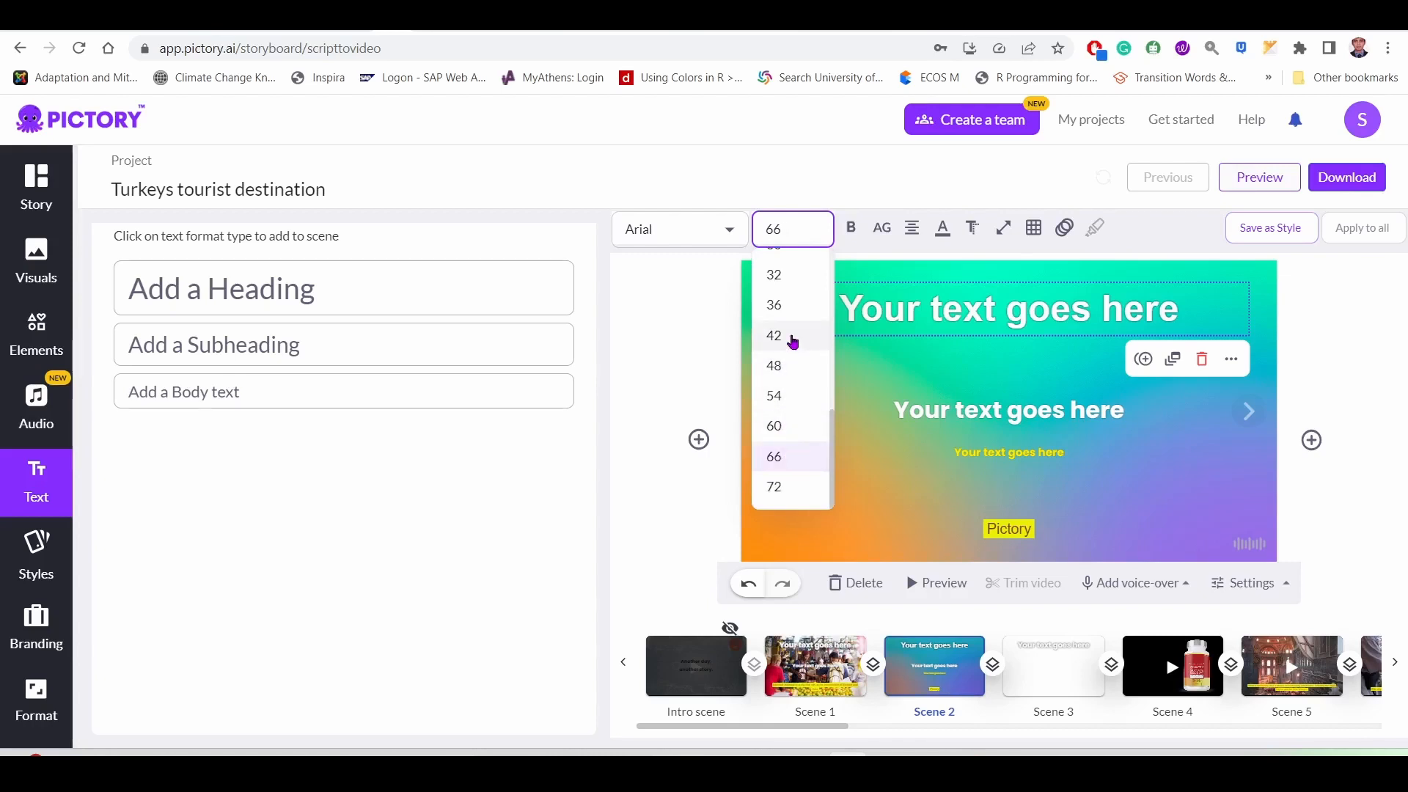
{"action": "left_click", "coordinate": [793, 341]}
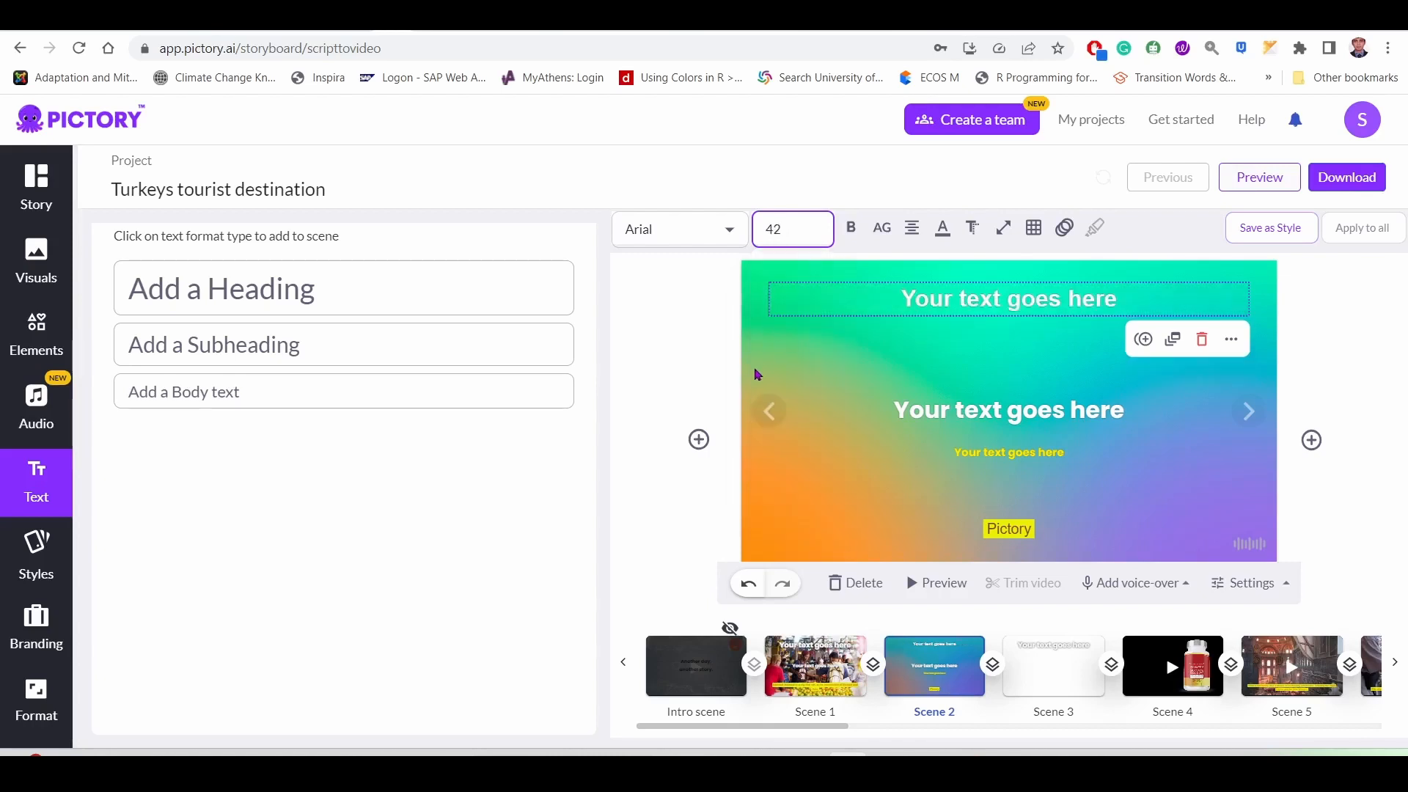
Step: Set the heading's font size to 54 and make its text italic
{"action": "left_click", "coordinate": [810, 235]}
{"action": "scroll", "coordinate": [807, 399], "scroll_direction": "down", "scroll_amount": 2}
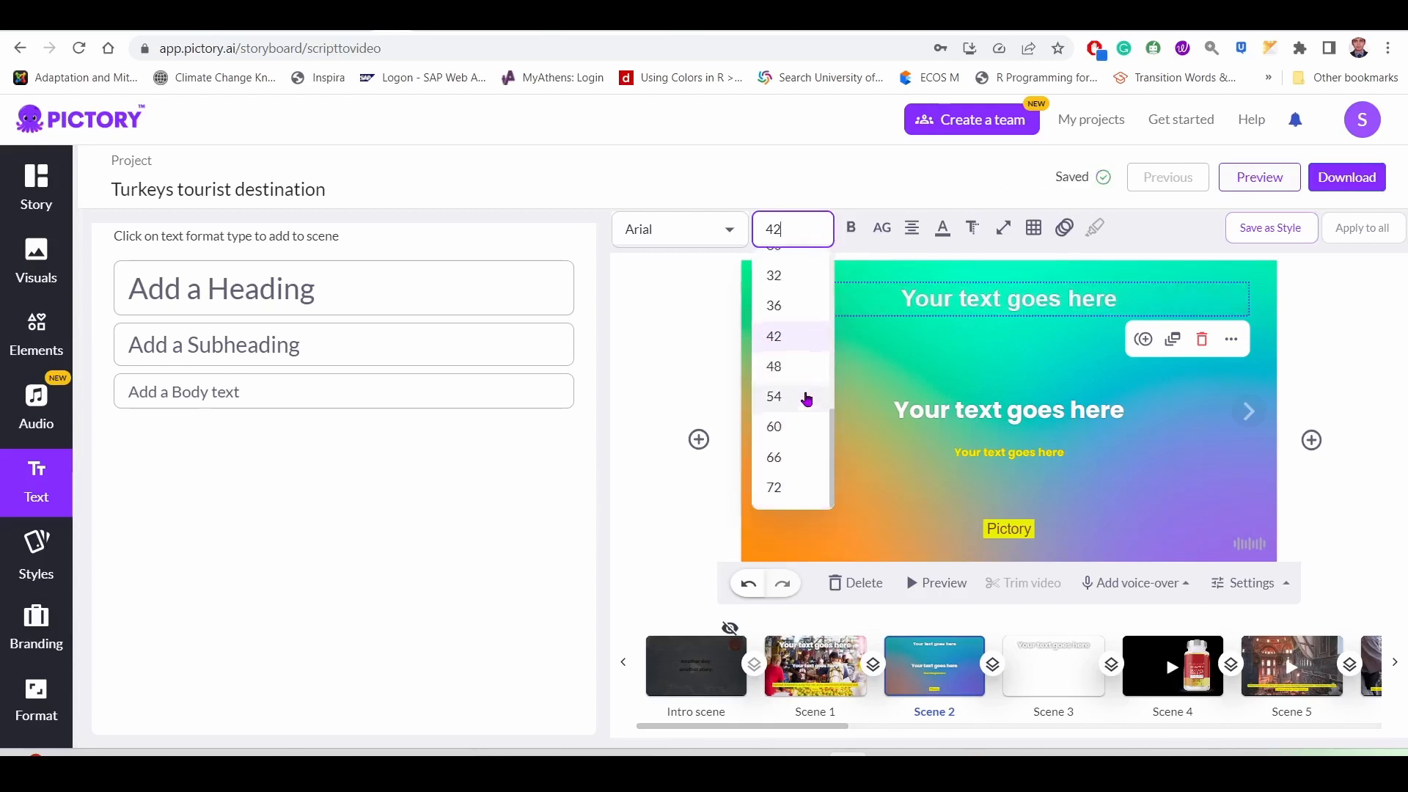
{"action": "left_click", "coordinate": [801, 396]}
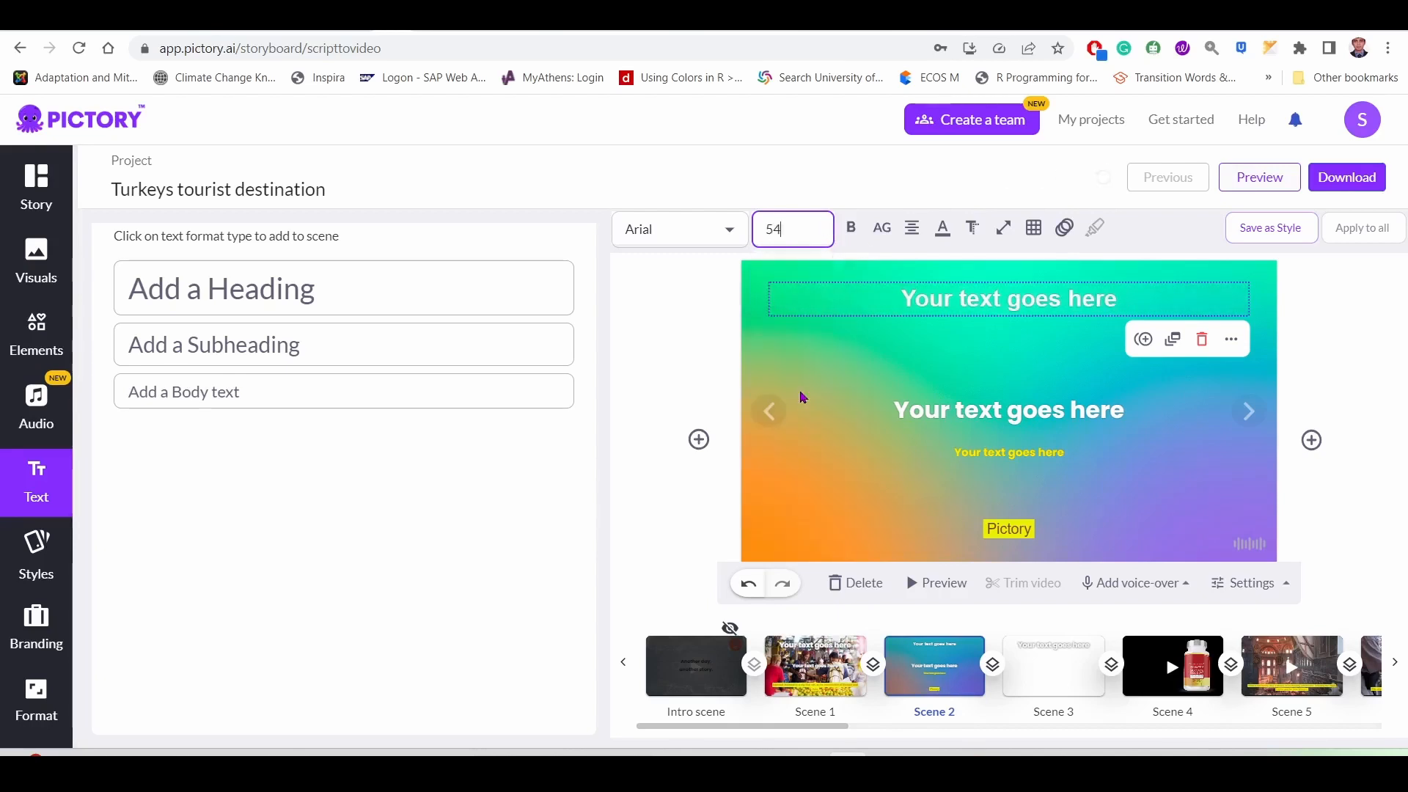
{"action": "left_click", "coordinate": [823, 313]}
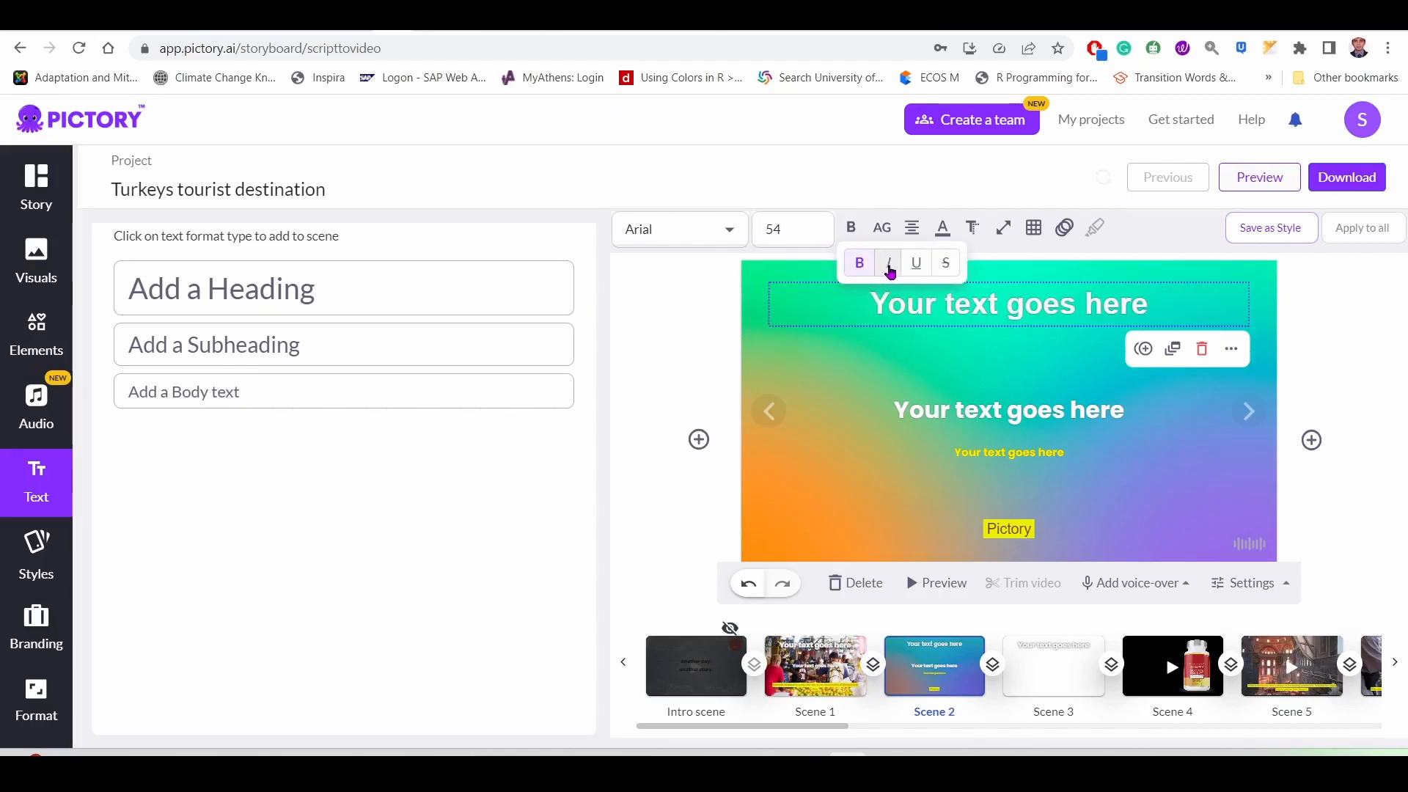
{"action": "left_click", "coordinate": [890, 271]}
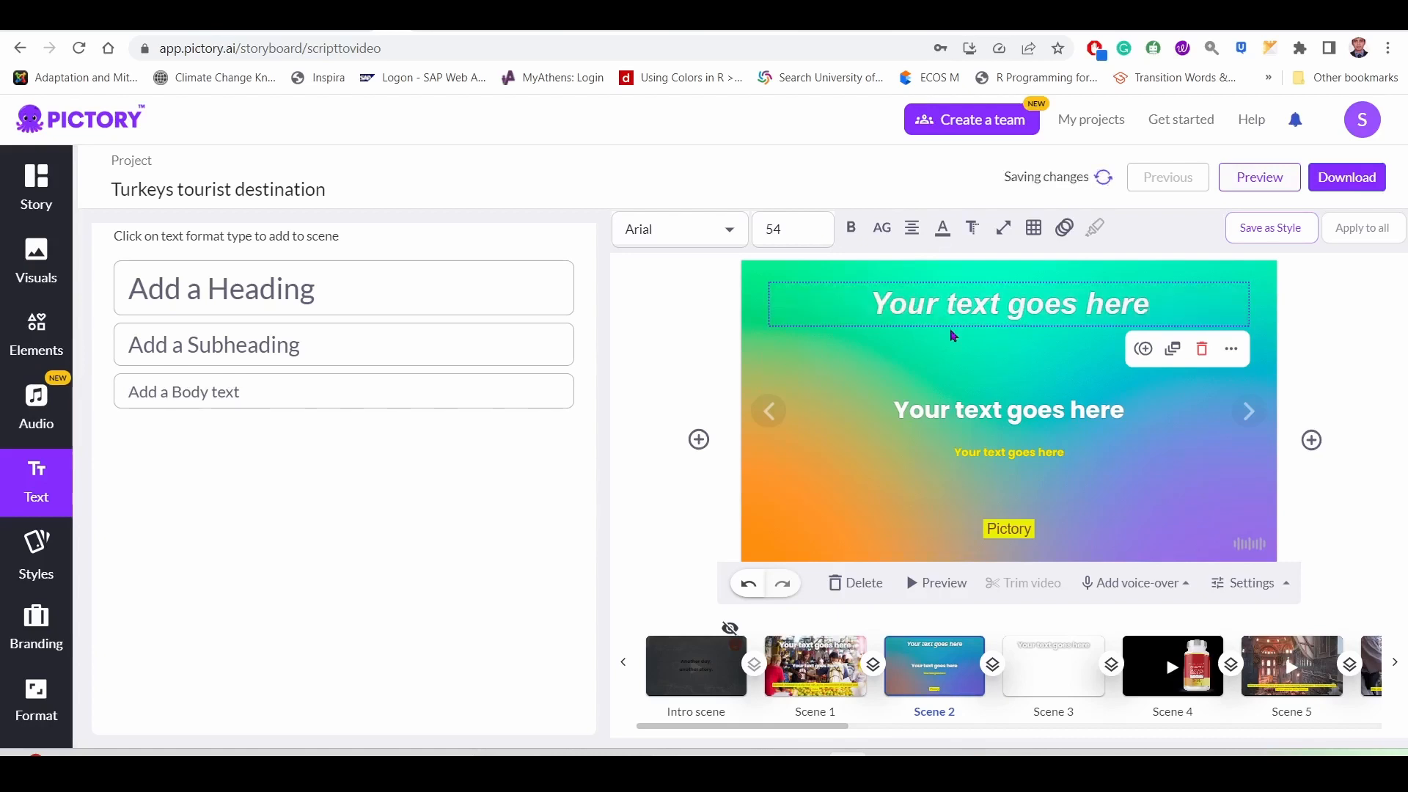
Step: Move the subheading up directly beneath the heading and underline its text
{"action": "left_click", "coordinate": [950, 410]}
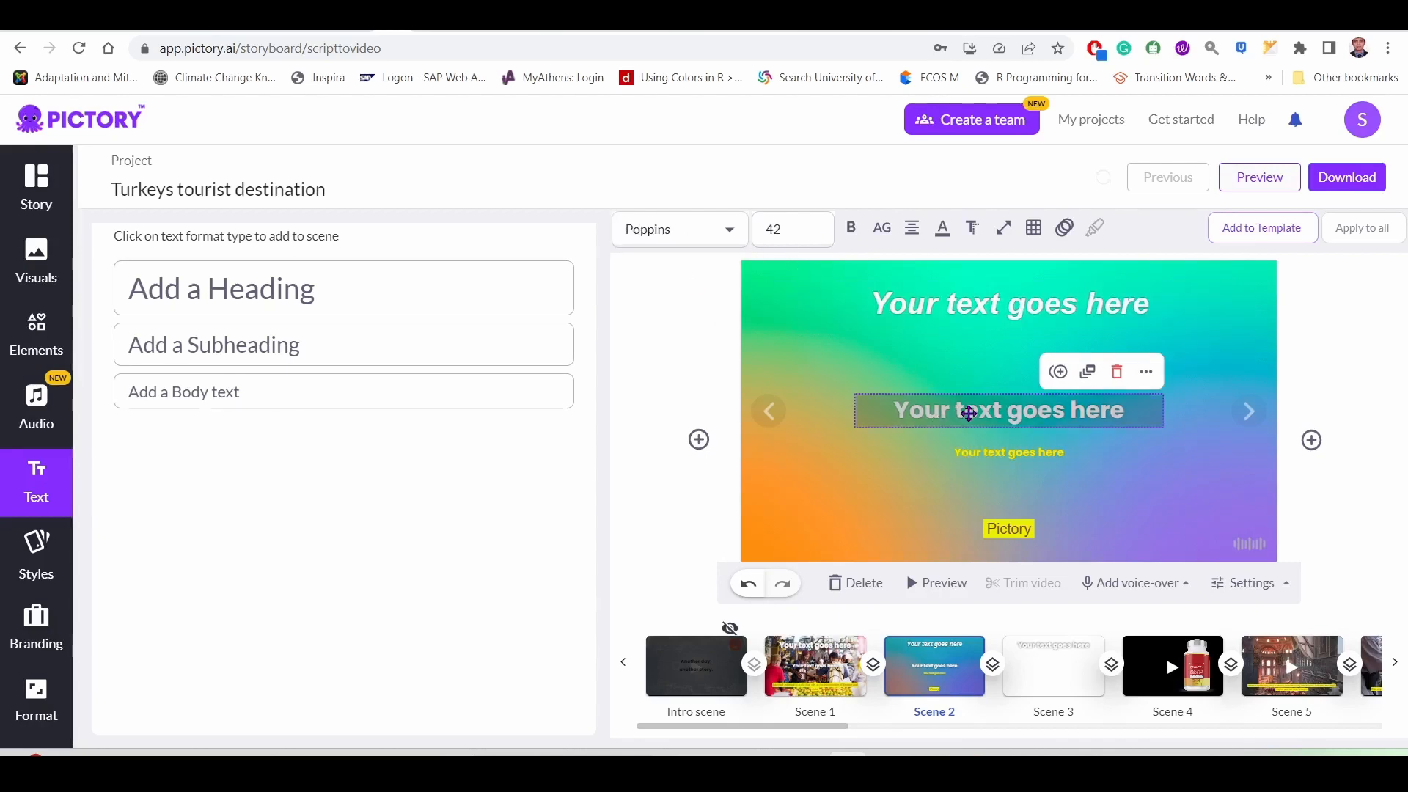
{"action": "left_click_drag", "start_coordinate": [980, 410], "coordinate": [978, 336]}
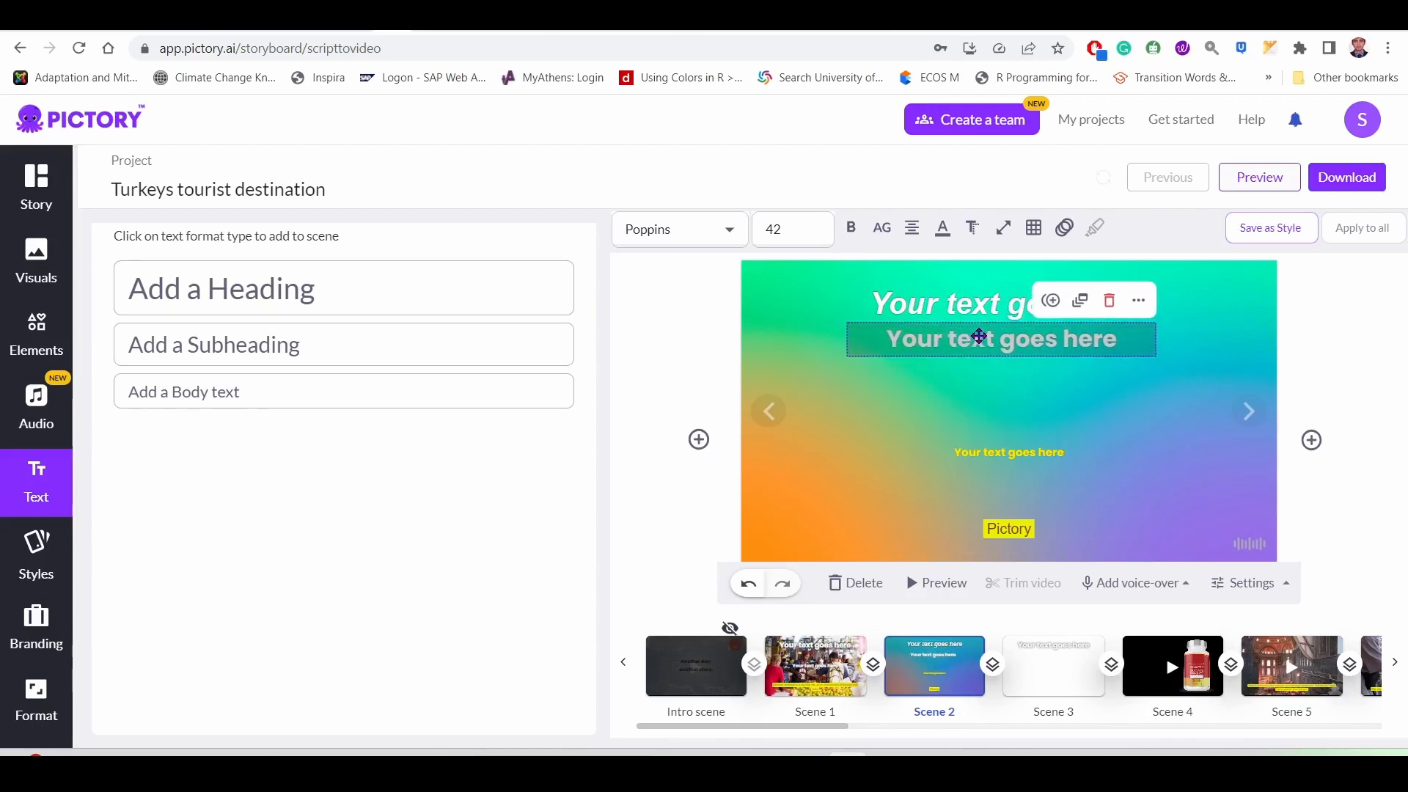
{"action": "mouse_move", "coordinate": [860, 248]}
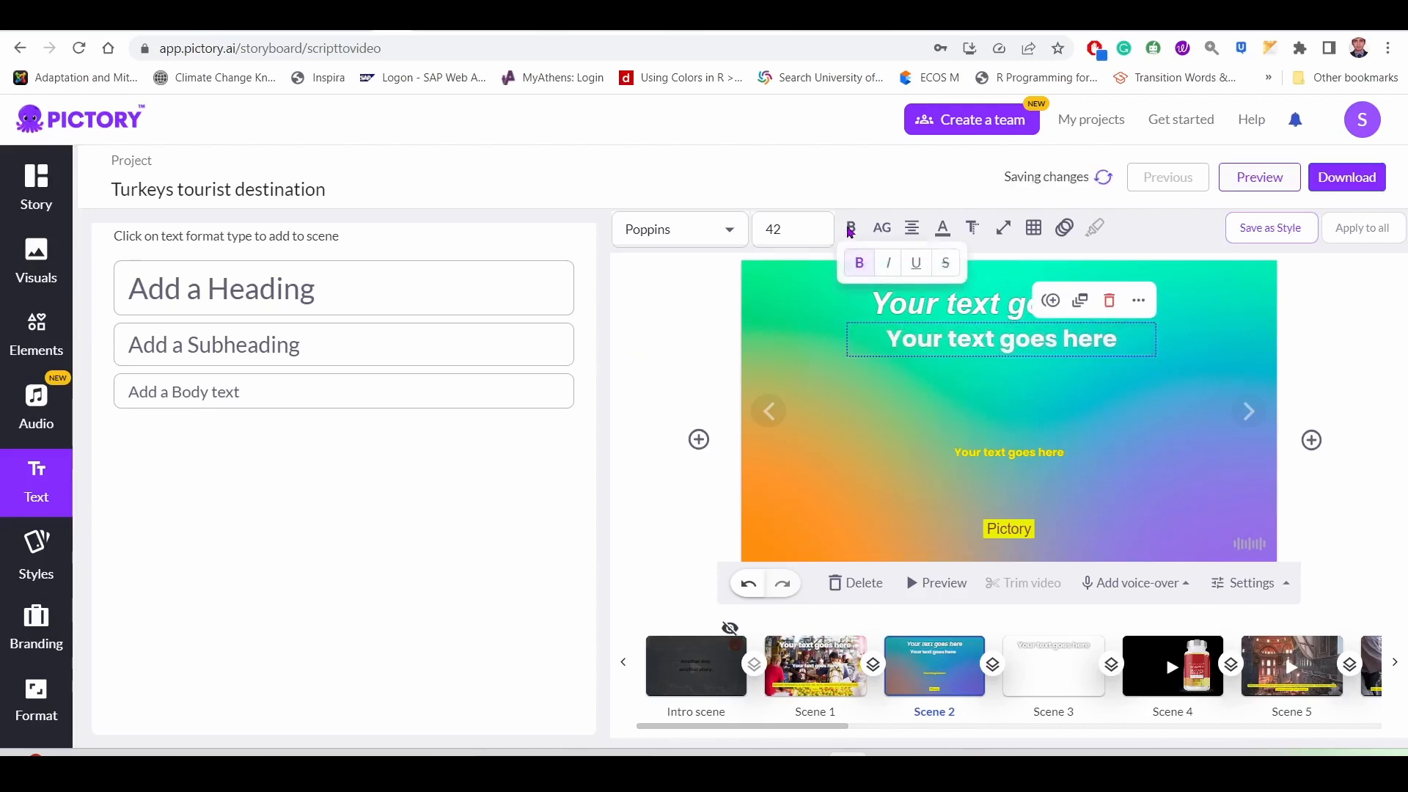
{"action": "left_click", "coordinate": [861, 270]}
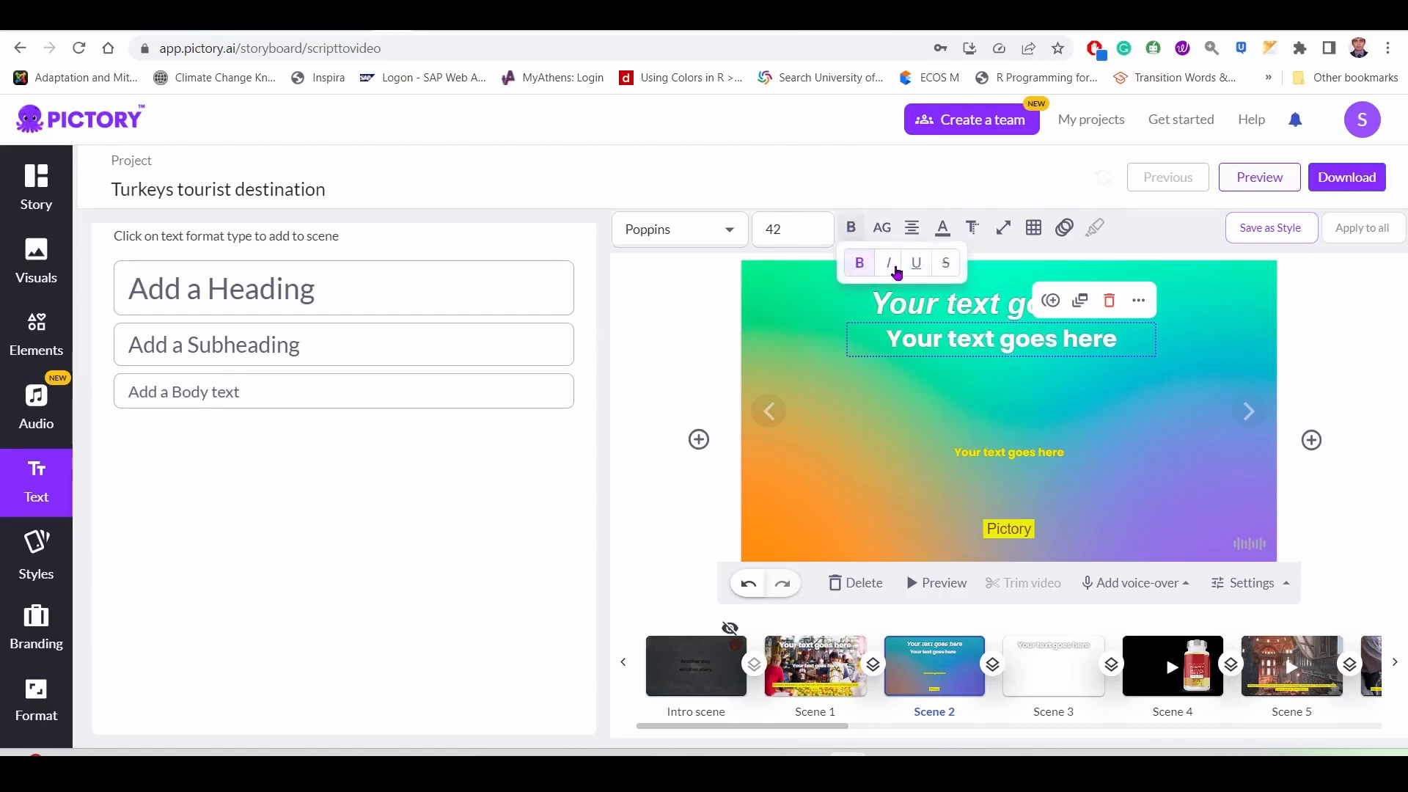
{"action": "left_click", "coordinate": [918, 268]}
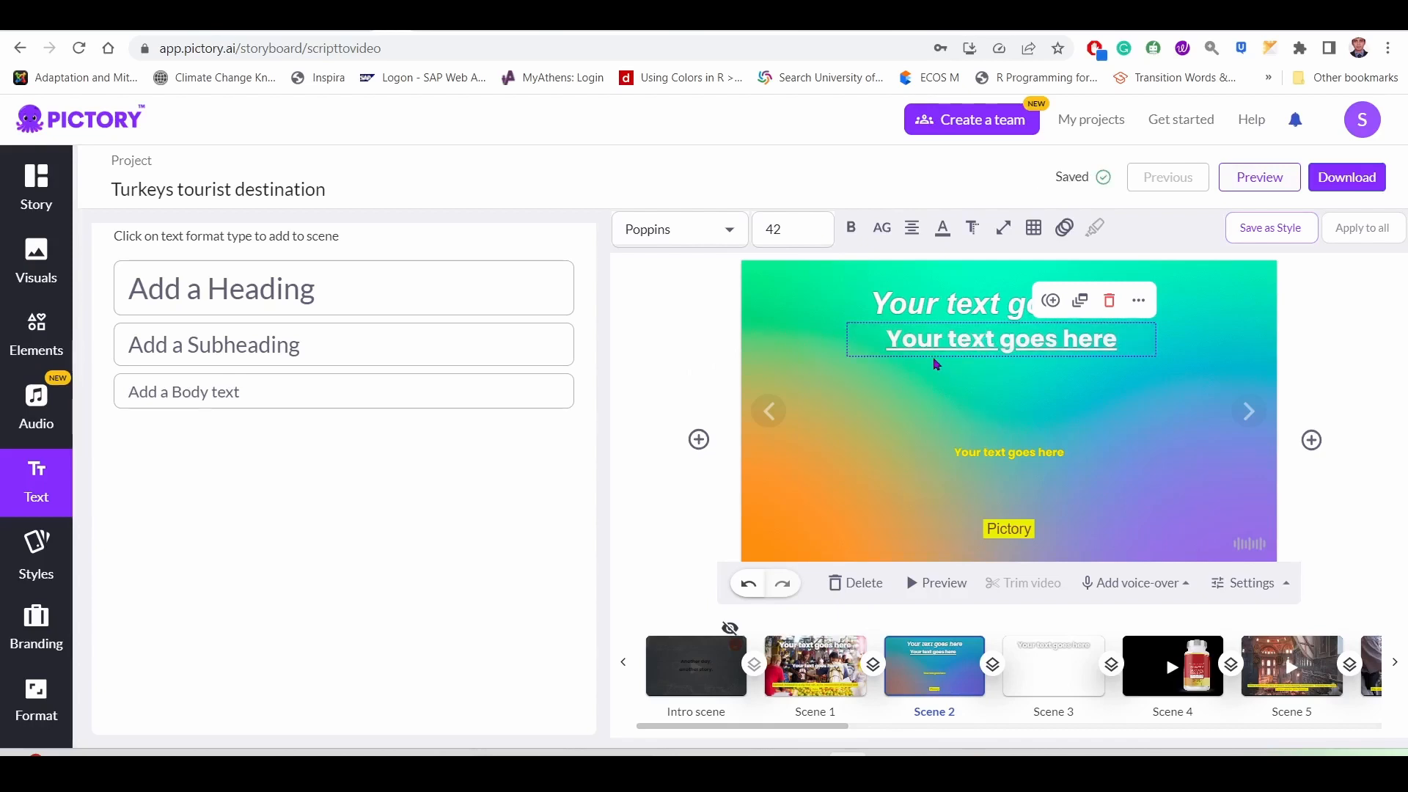
Step: Replace the subheading's placeholder text with "Pictory is an editing software"
{"action": "double_click", "coordinate": [1007, 342]}
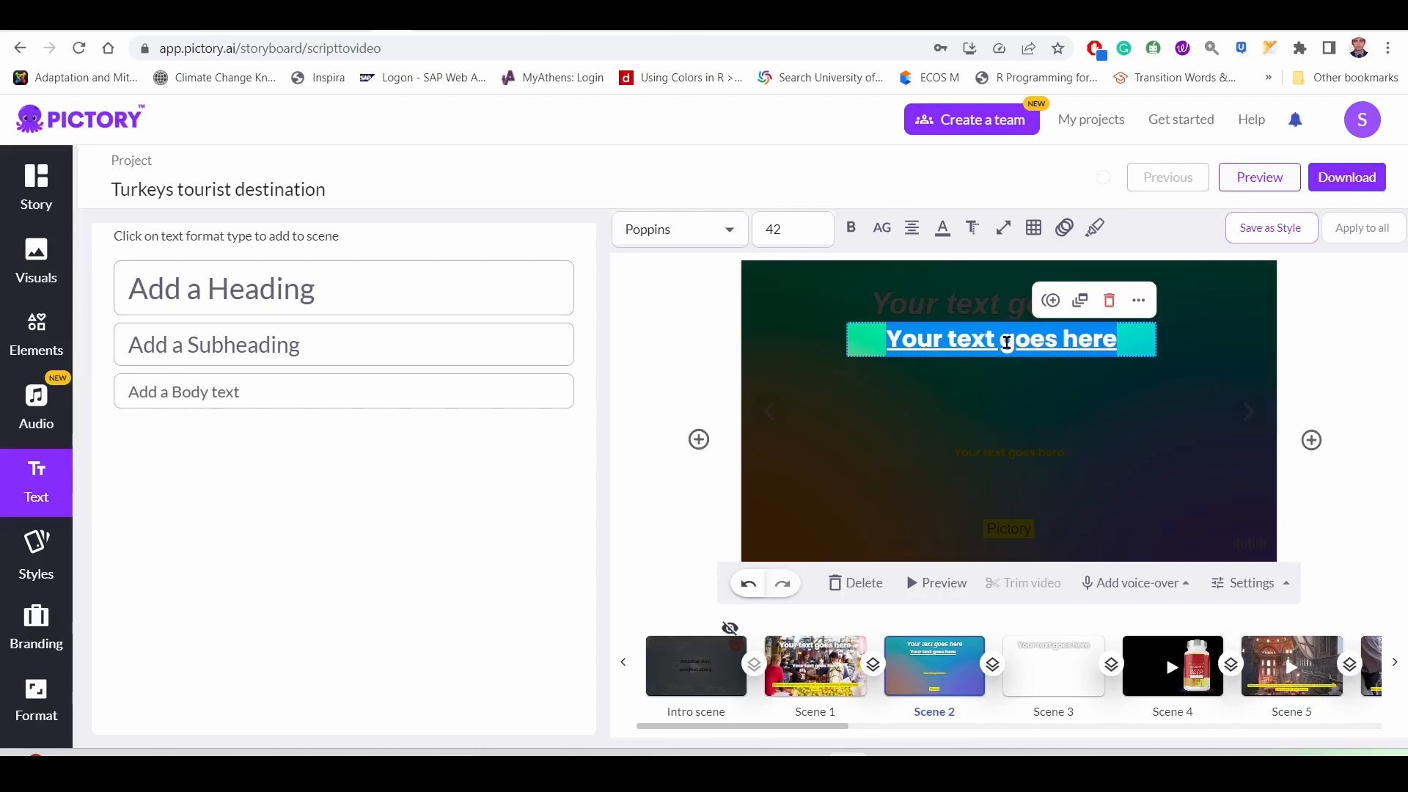
{"action": "type", "text": "Pictory"}
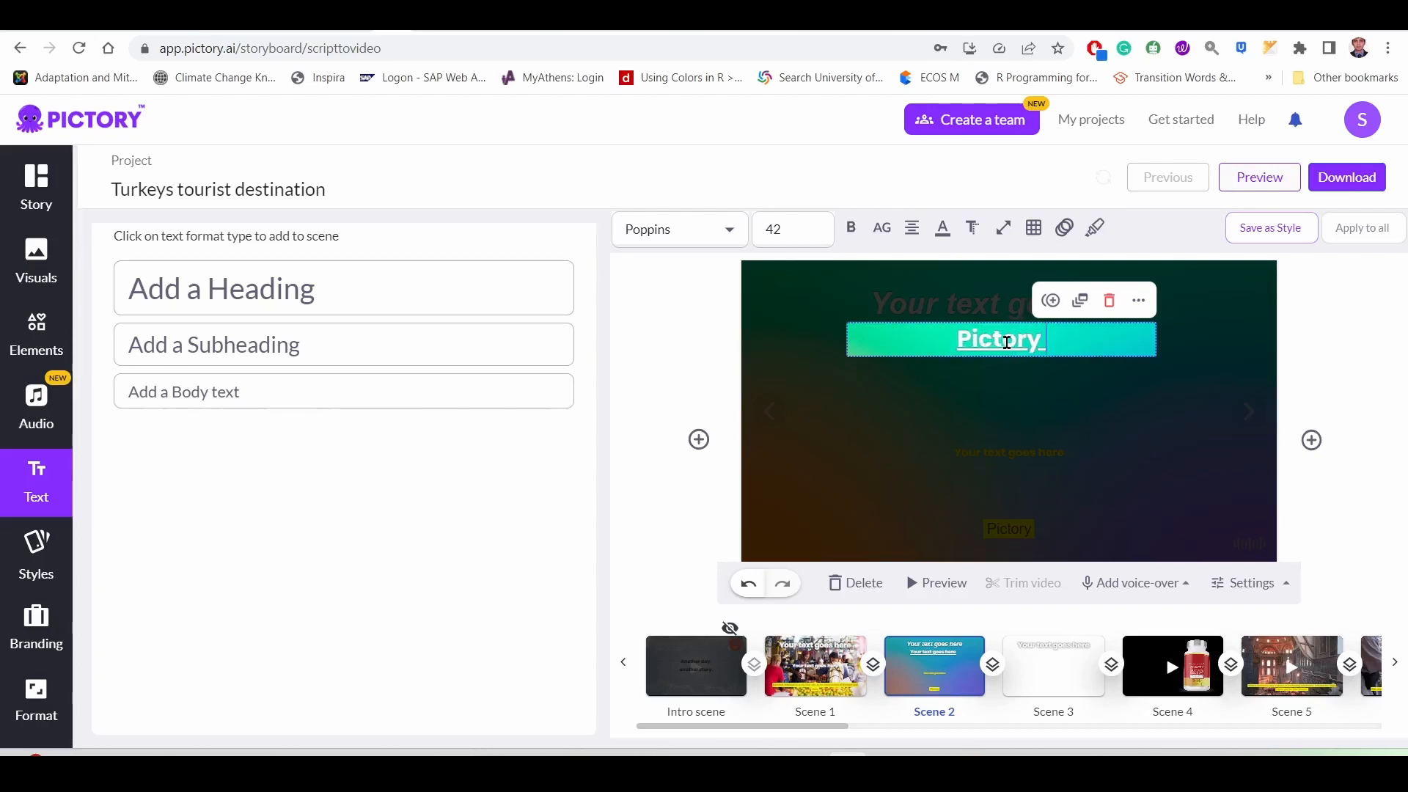
{"action": "type", "text": " is an"}
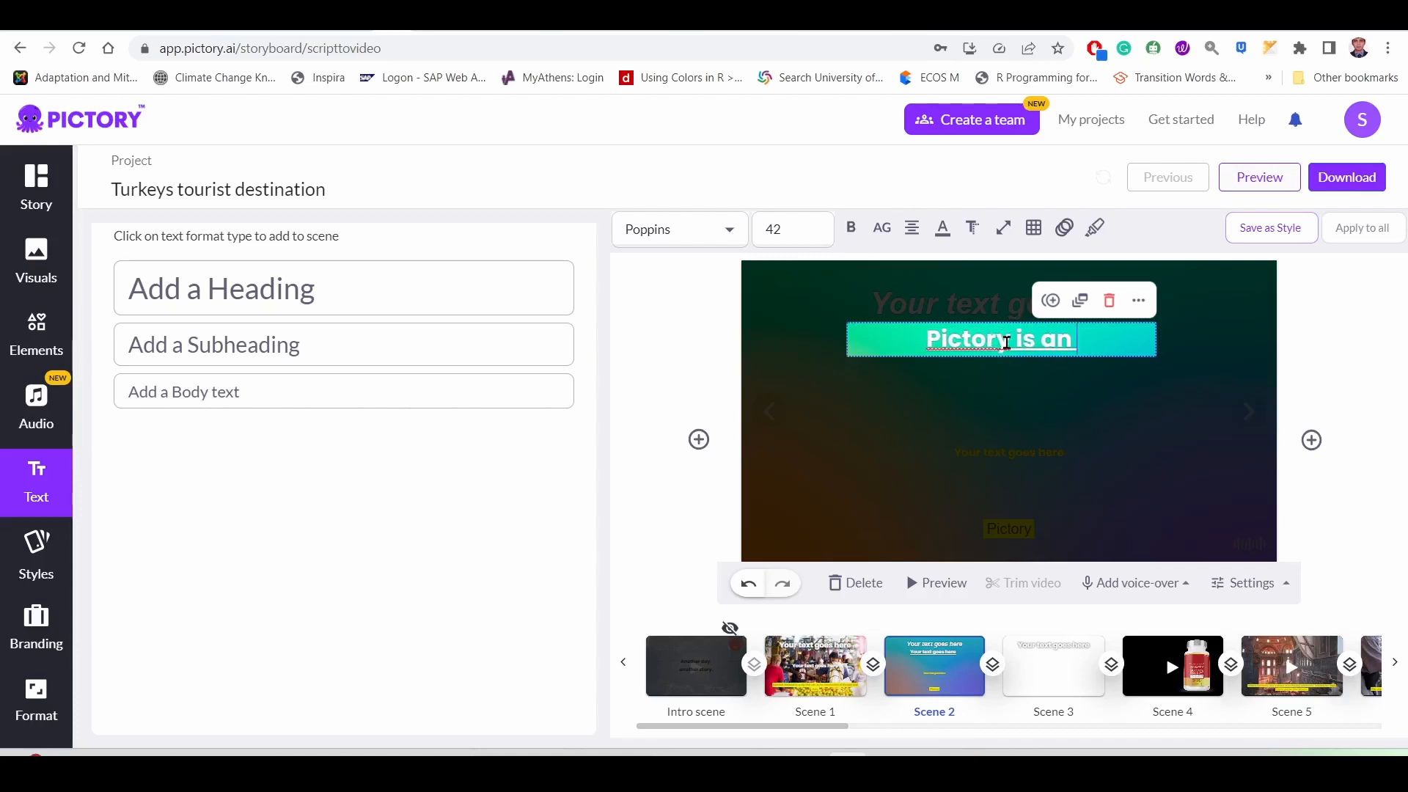
{"action": "type", "text": " editing"}
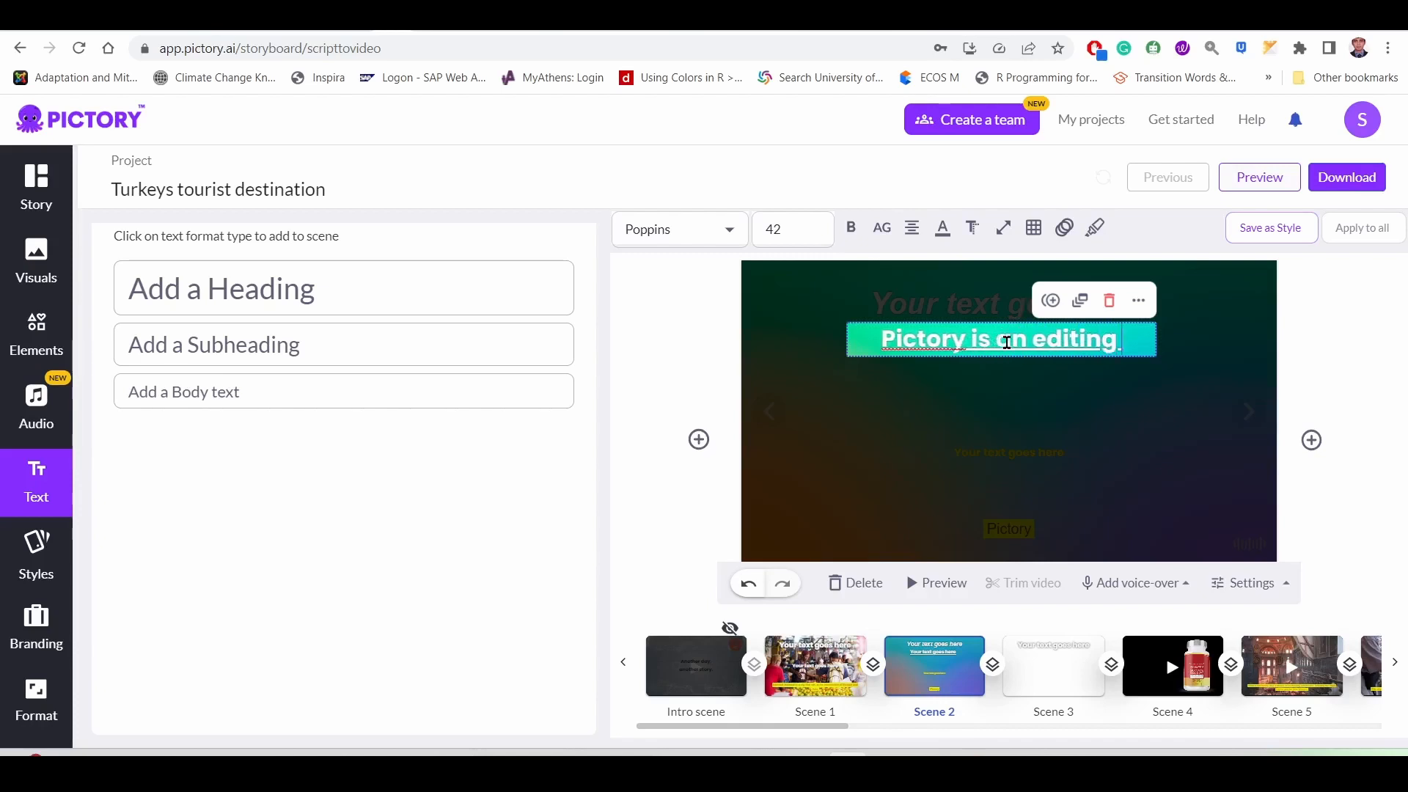
{"action": "type", "text": " software"}
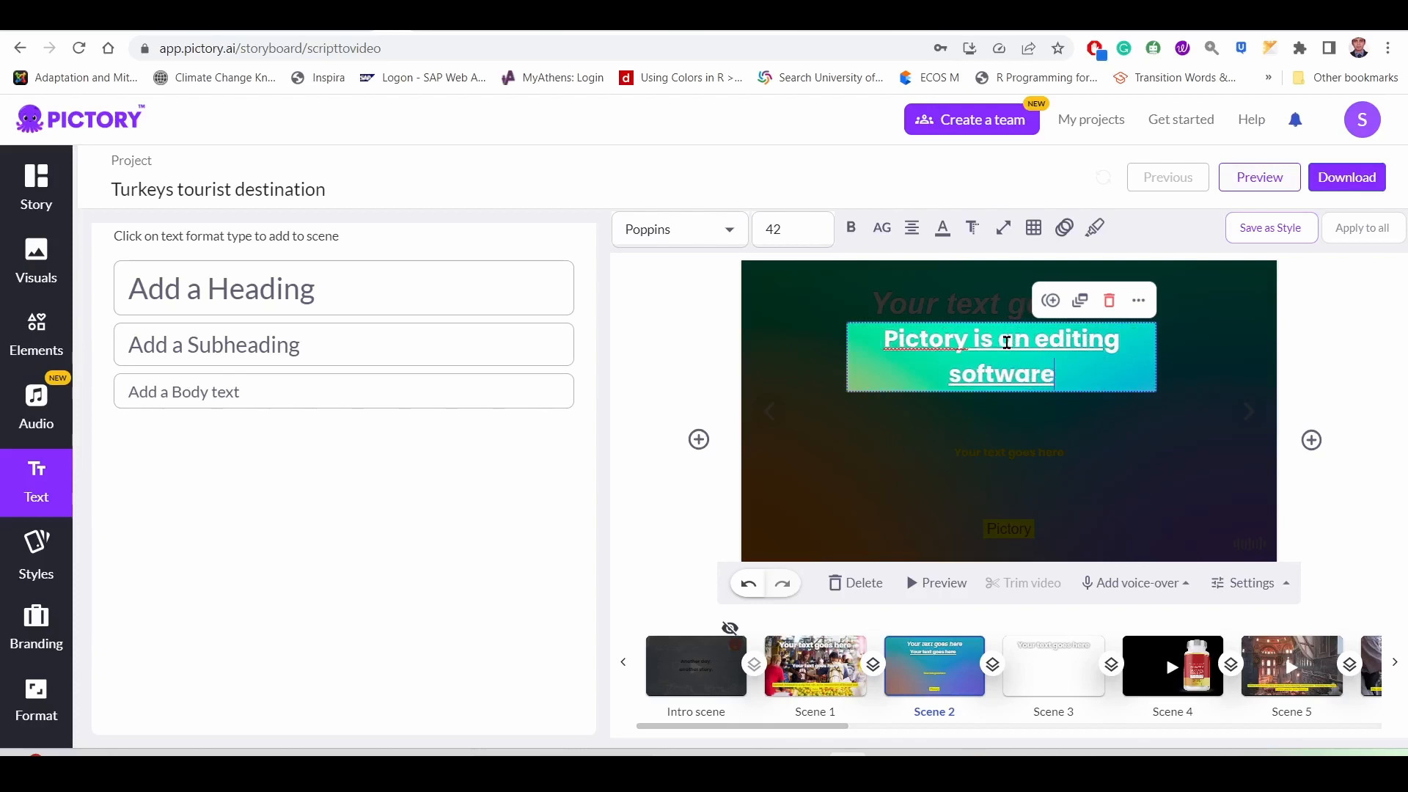
{"action": "left_click", "coordinate": [795, 364]}
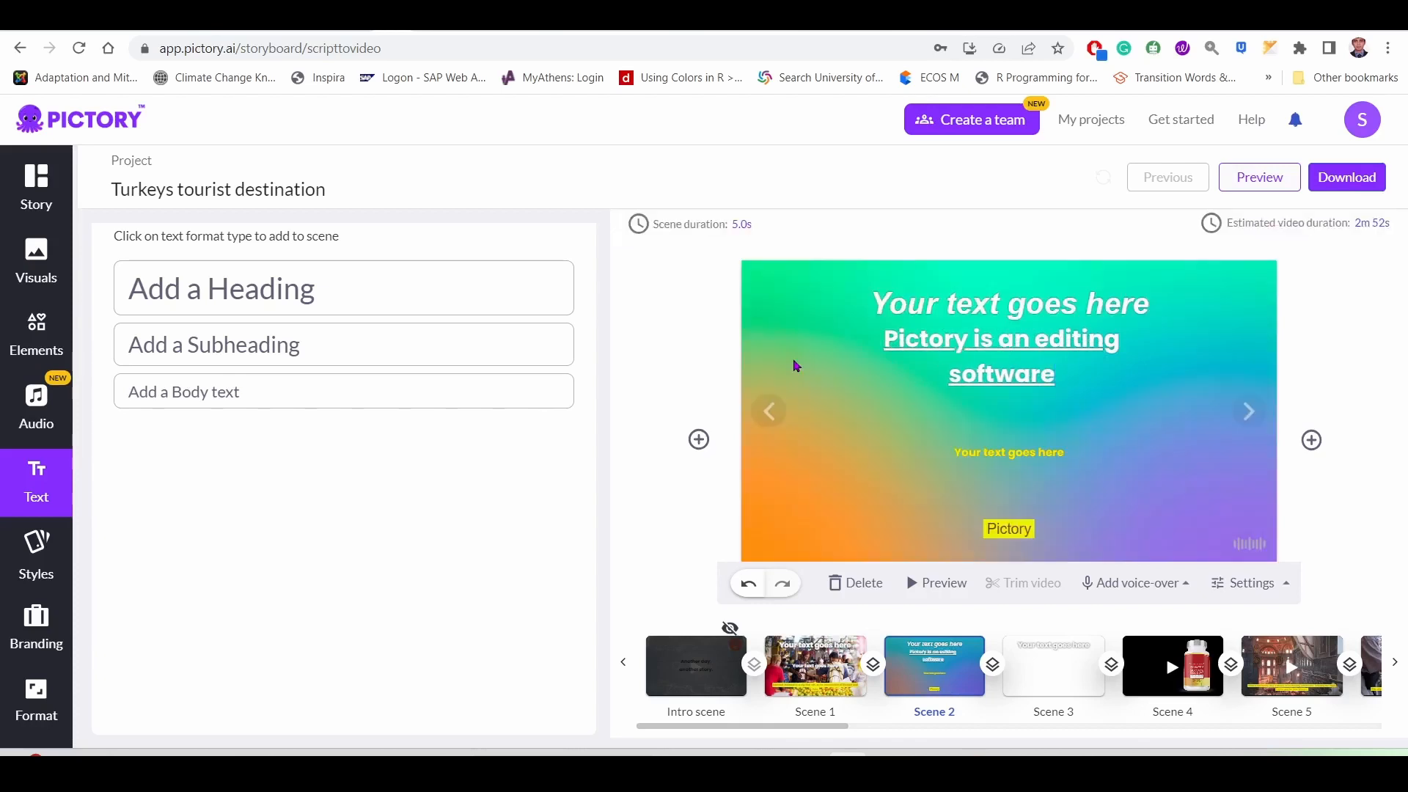
{"action": "left_click", "coordinate": [1012, 350]}
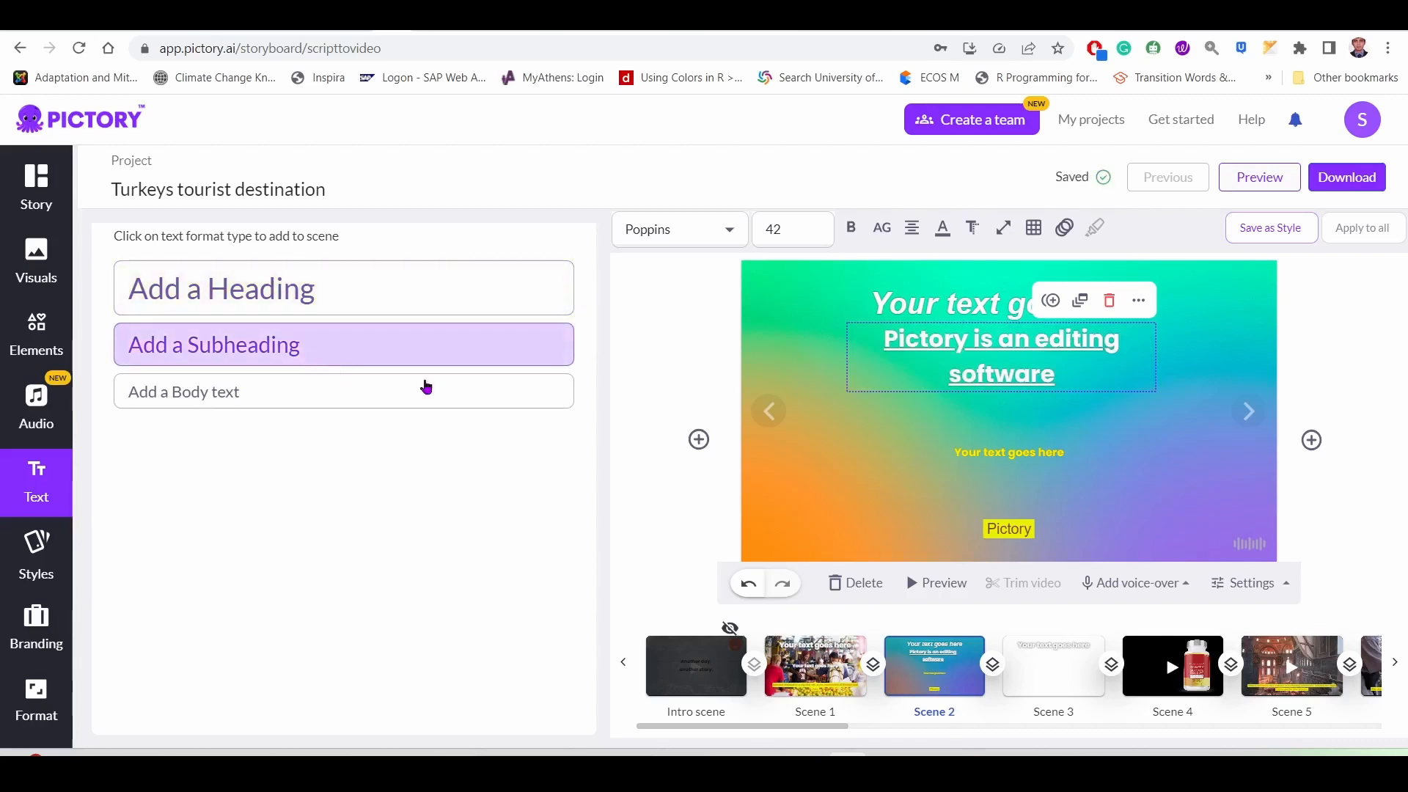
Step: Set the body text's font size to 24
{"action": "left_click", "coordinate": [1008, 449]}
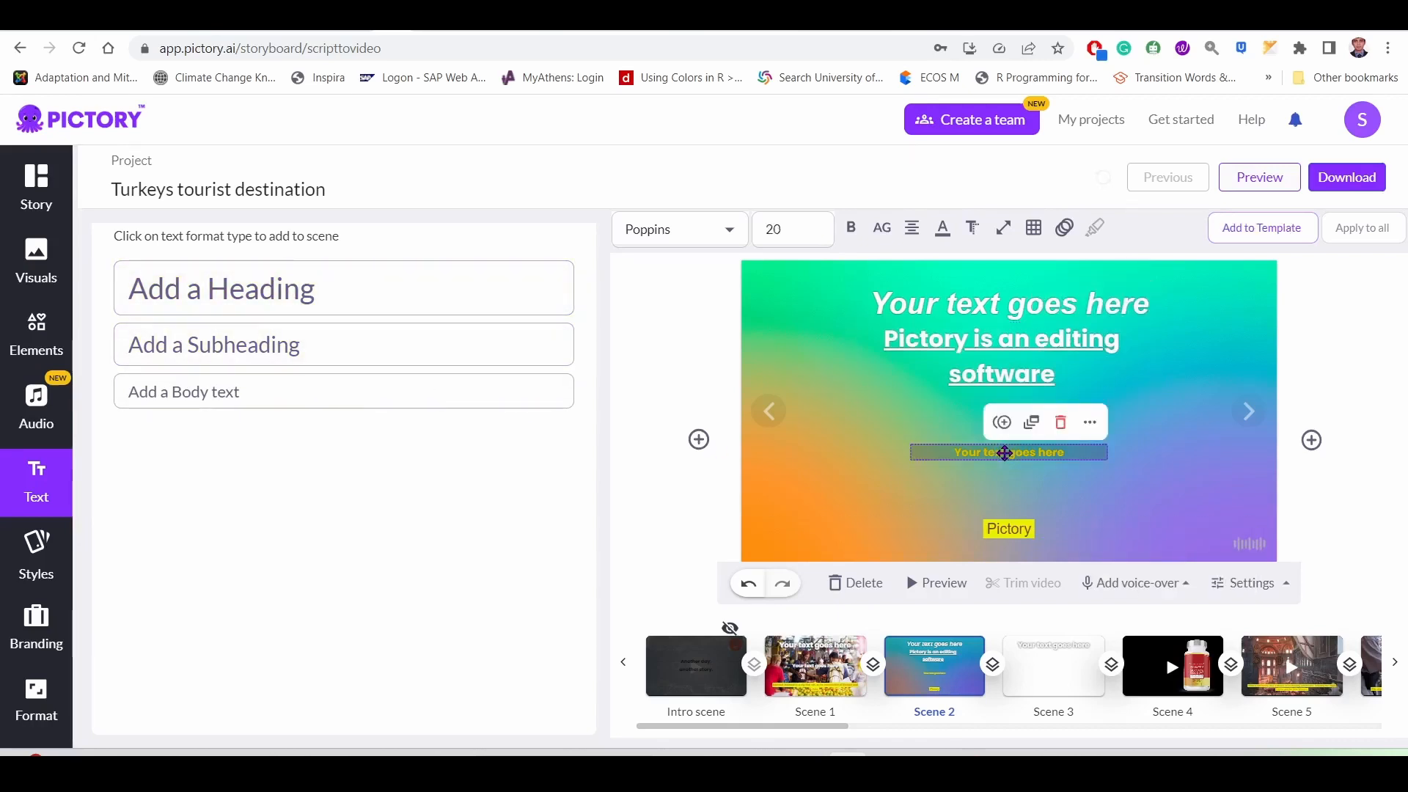
{"action": "left_click", "coordinate": [790, 223]}
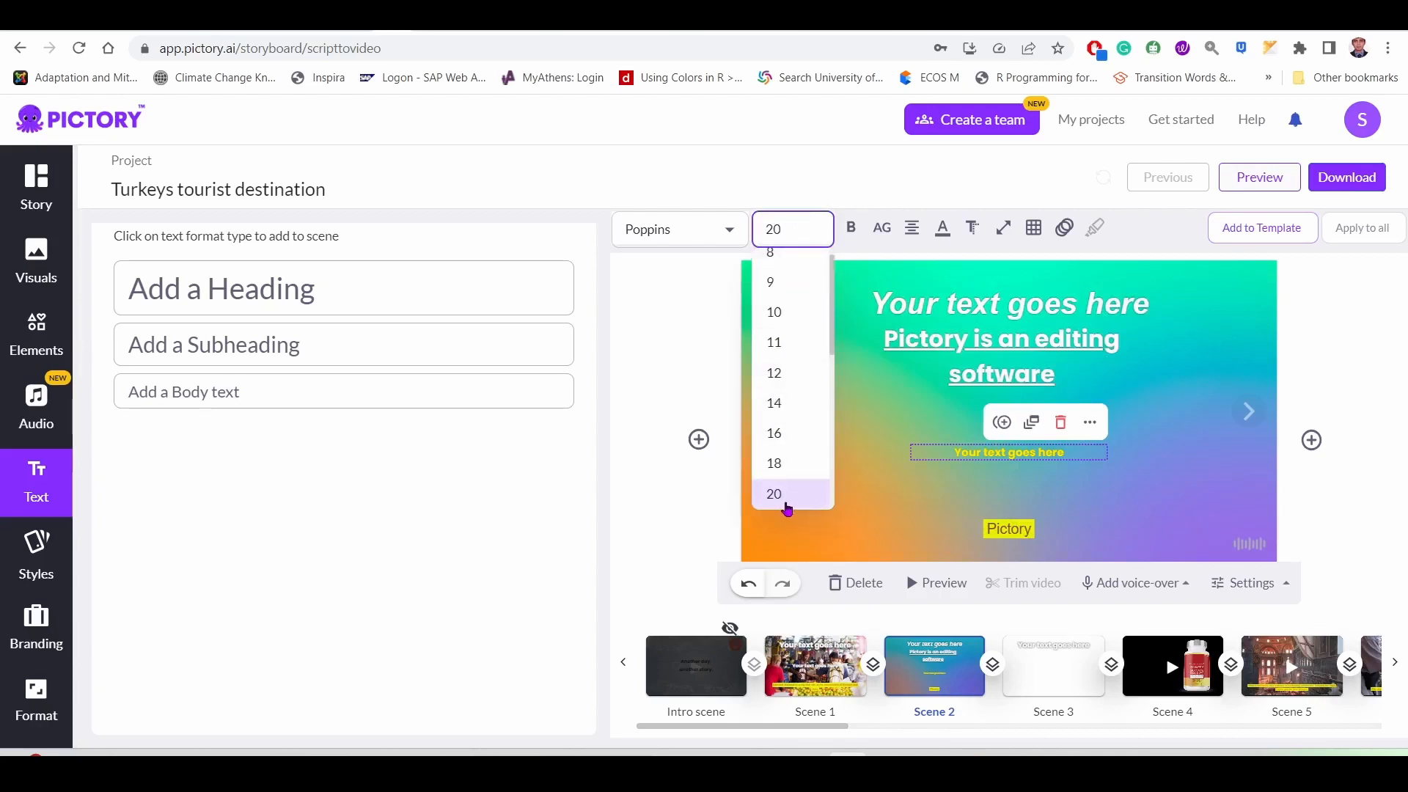
{"action": "scroll", "coordinate": [785, 469], "scroll_direction": "down", "scroll_amount": 2}
{"action": "left_click", "coordinate": [781, 372]}
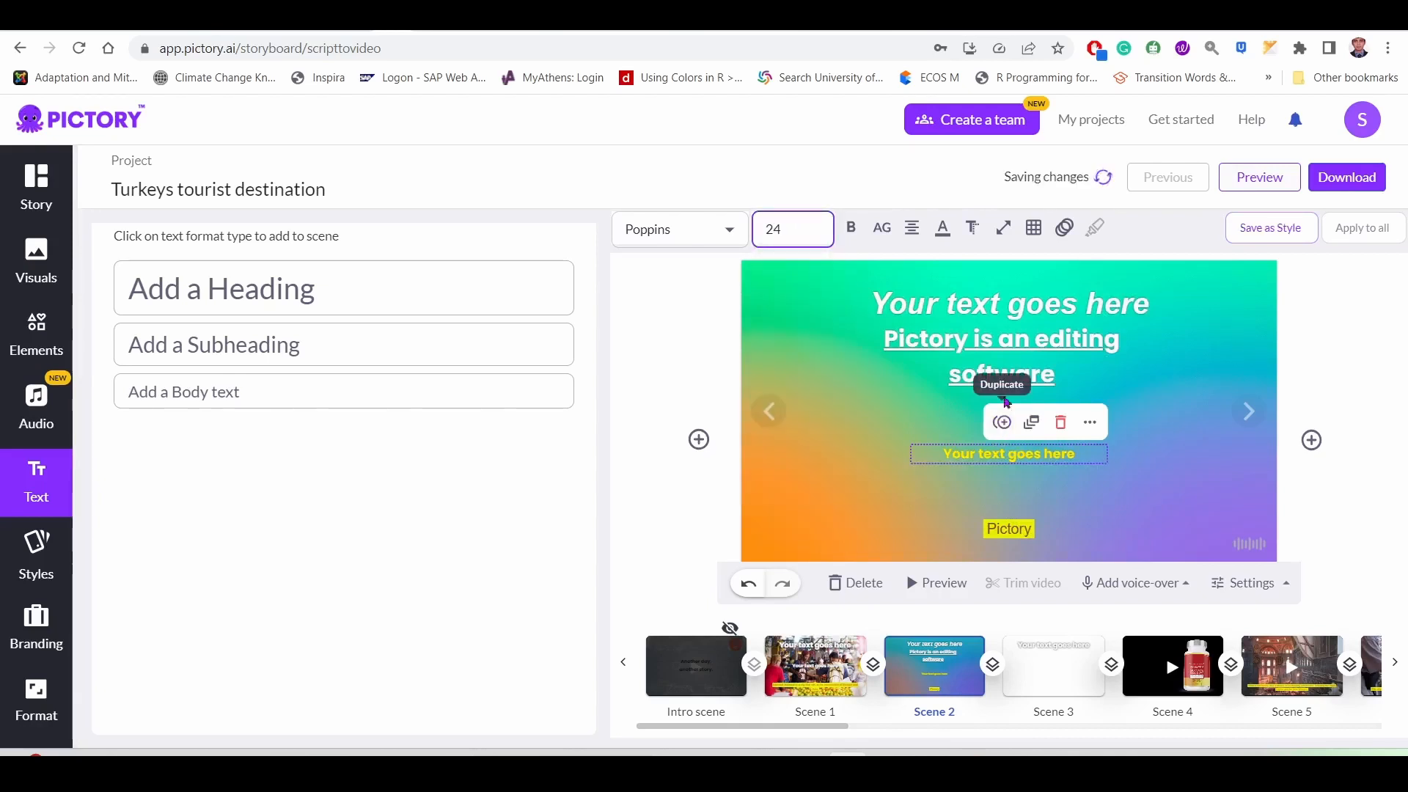
Step: Duplicate the "Pictory is an editing software" subheading within Scene 2
{"action": "left_click", "coordinate": [1021, 339]}
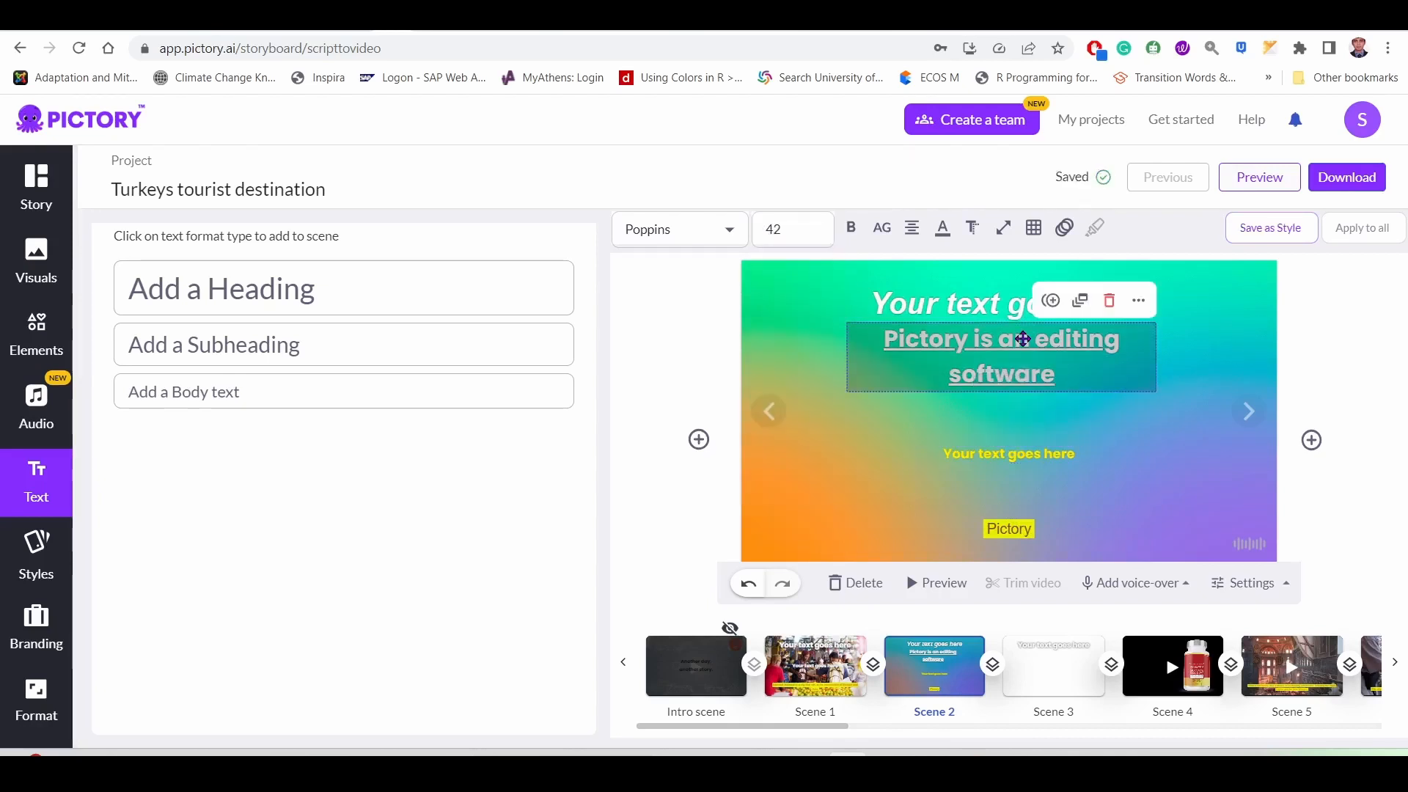
{"action": "left_click", "coordinate": [1052, 300]}
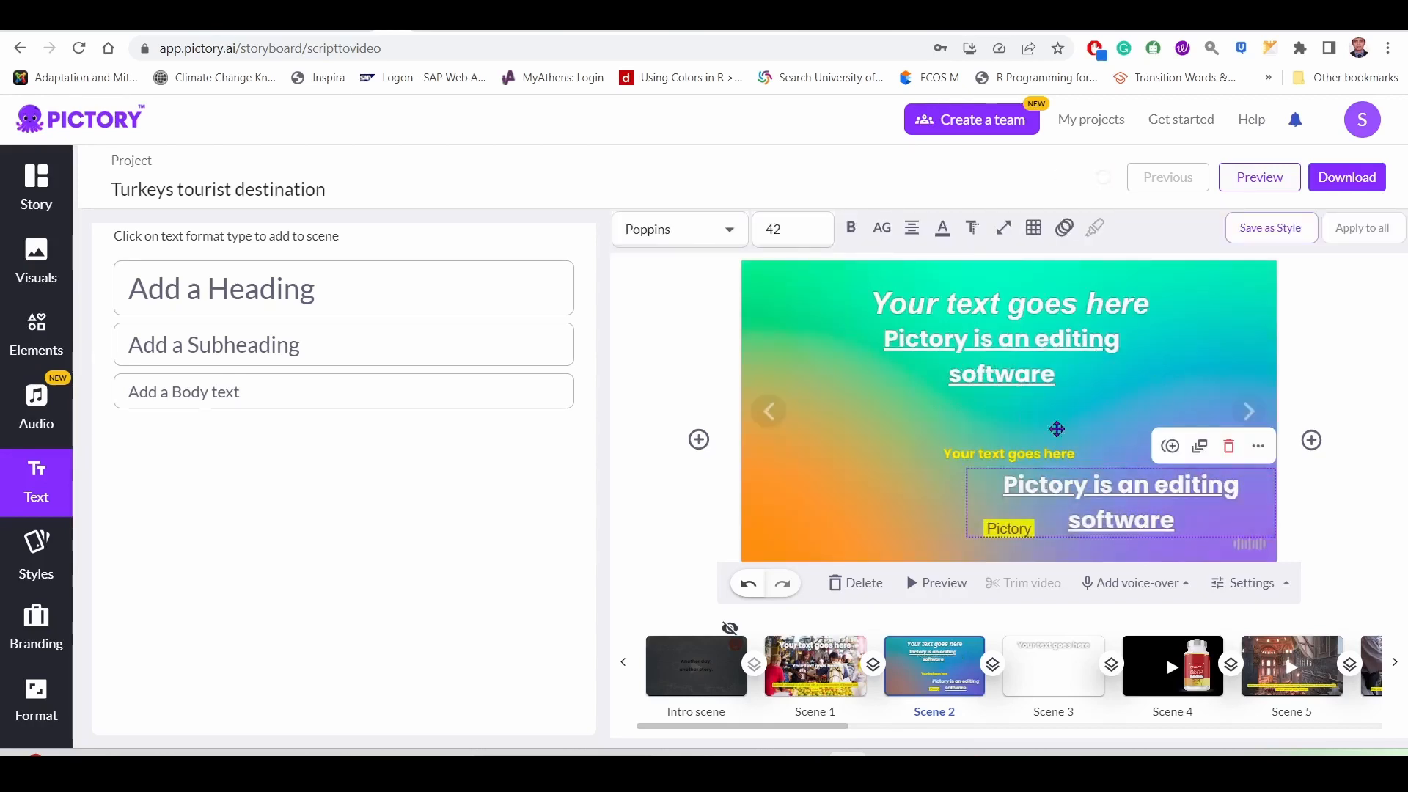
{"action": "left_click", "coordinate": [911, 228]}
Step: Try the top-right preset position for the body text and settle on the bottom-left corner of the scene
{"action": "left_click", "coordinate": [1024, 450]}
{"action": "left_click", "coordinate": [1034, 228]}
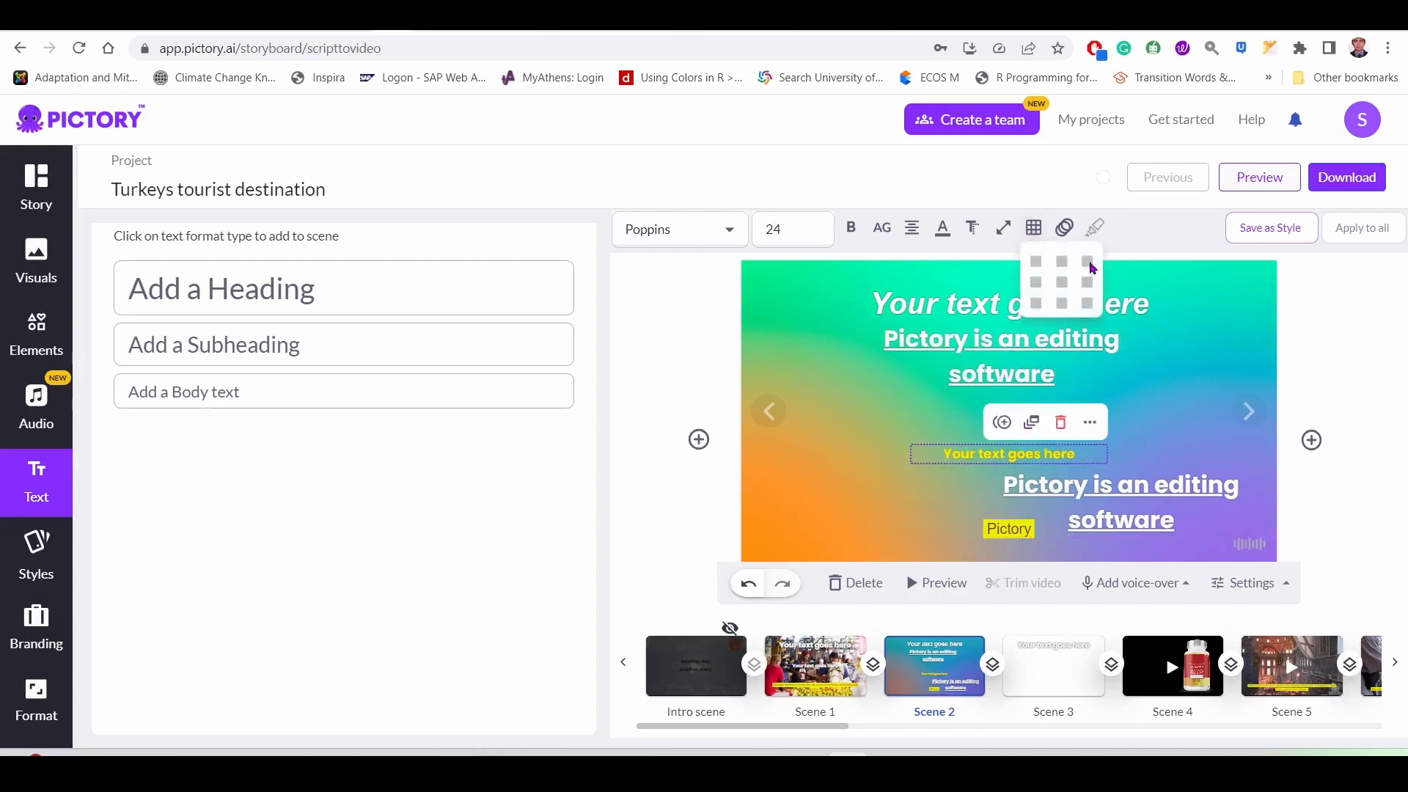
{"action": "left_click", "coordinate": [1088, 262]}
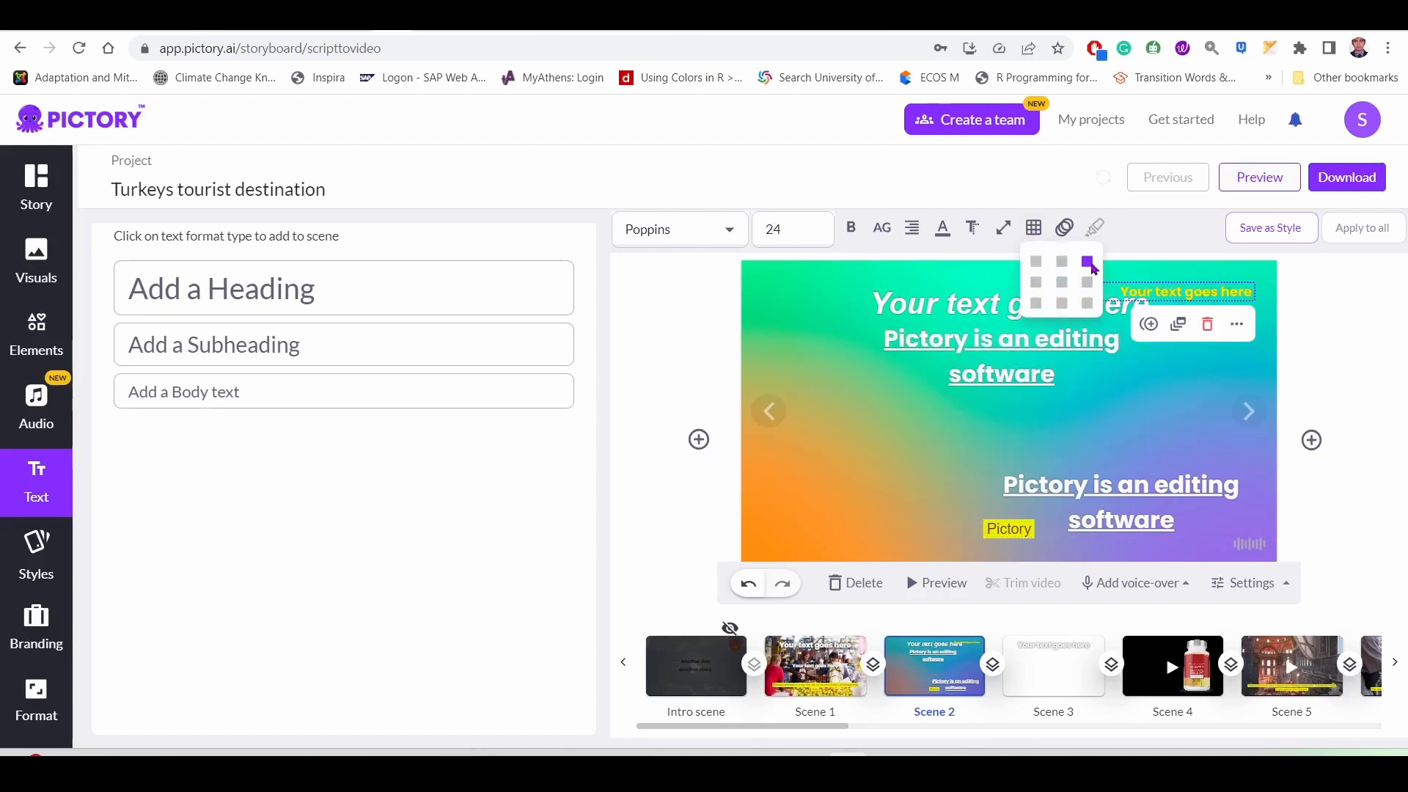
{"action": "left_click", "coordinate": [1034, 231]}
{"action": "left_click", "coordinate": [1038, 306]}
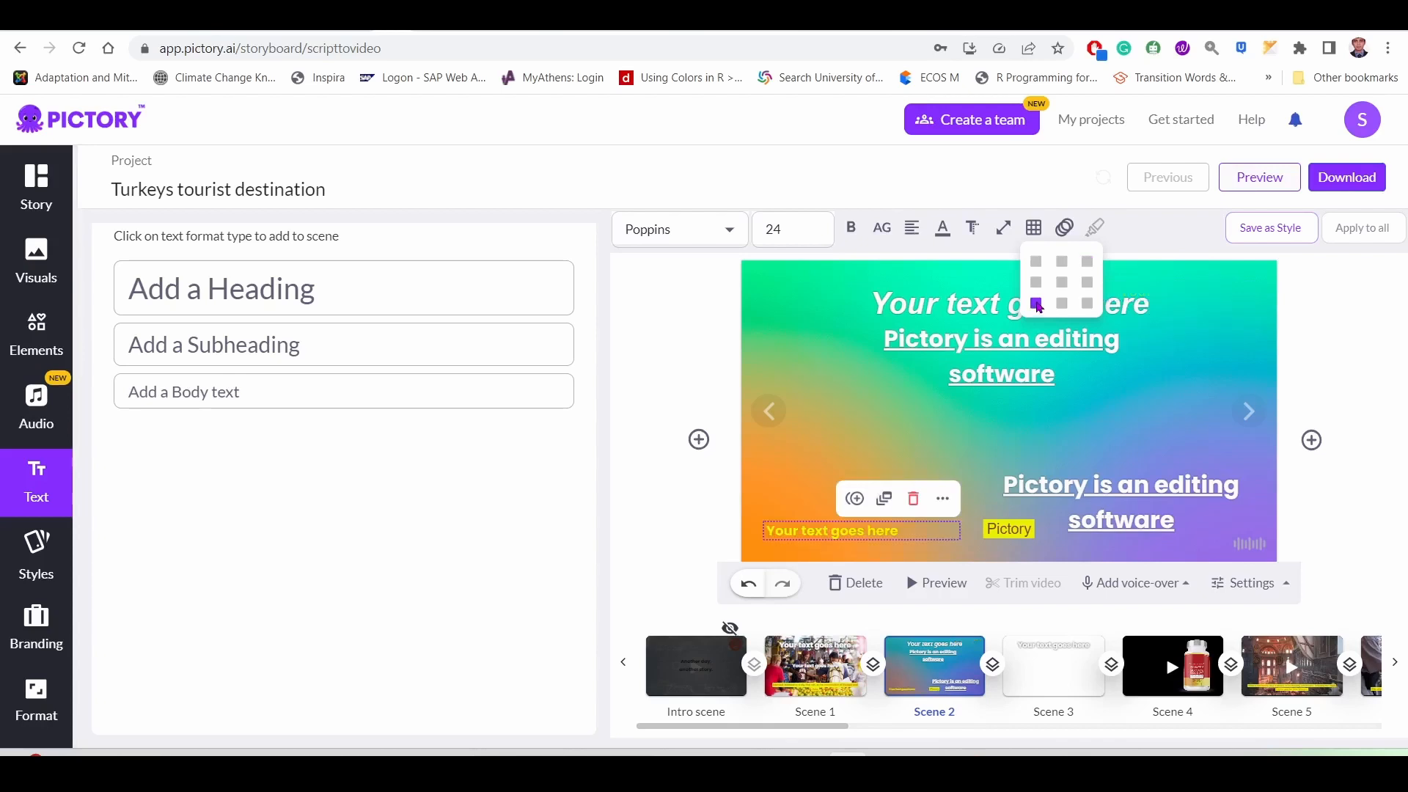
Step: Move the duplicated subheading up toward the middle of the scene and delete it
{"action": "left_click_drag", "start_coordinate": [1077, 486], "coordinate": [1005, 425]}
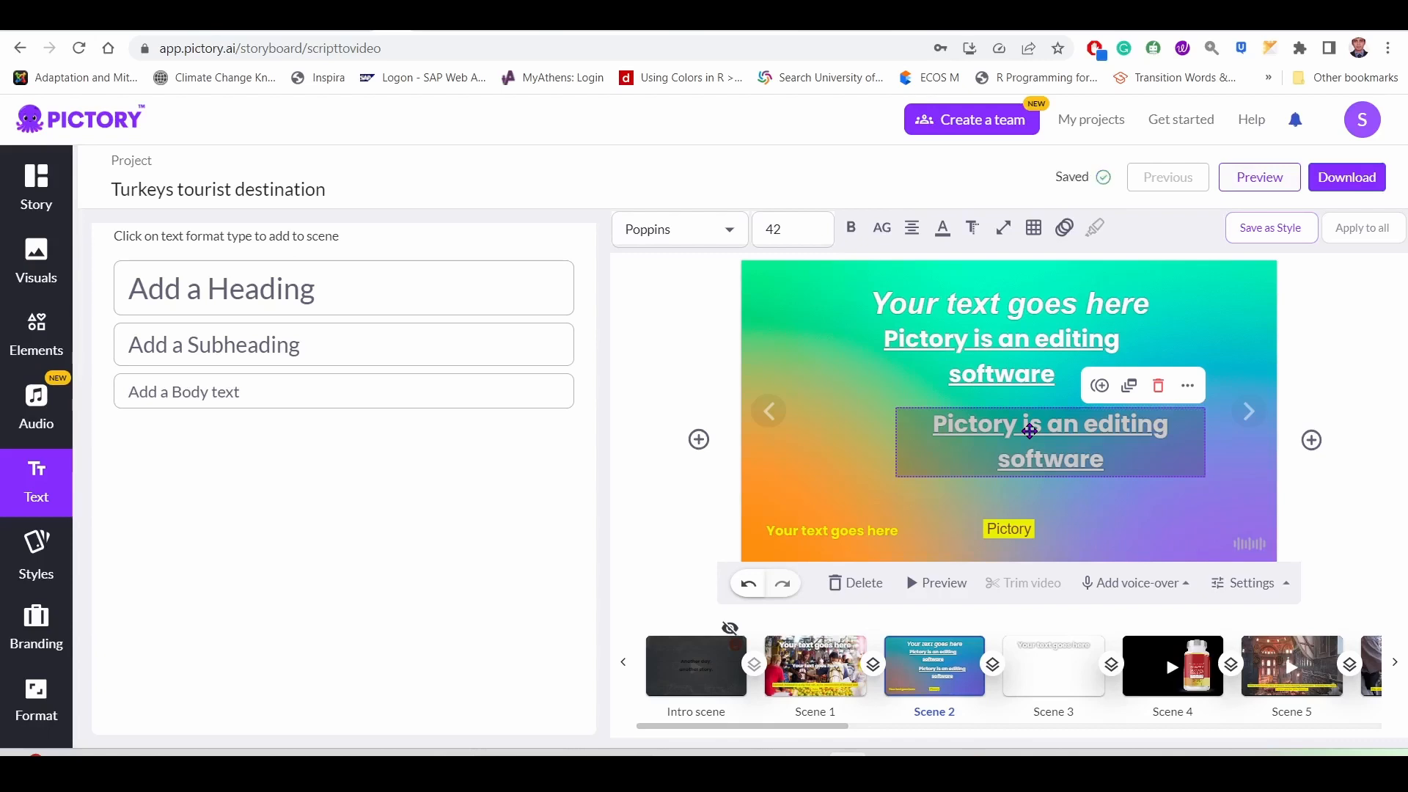
{"action": "key", "text": "Delete"}
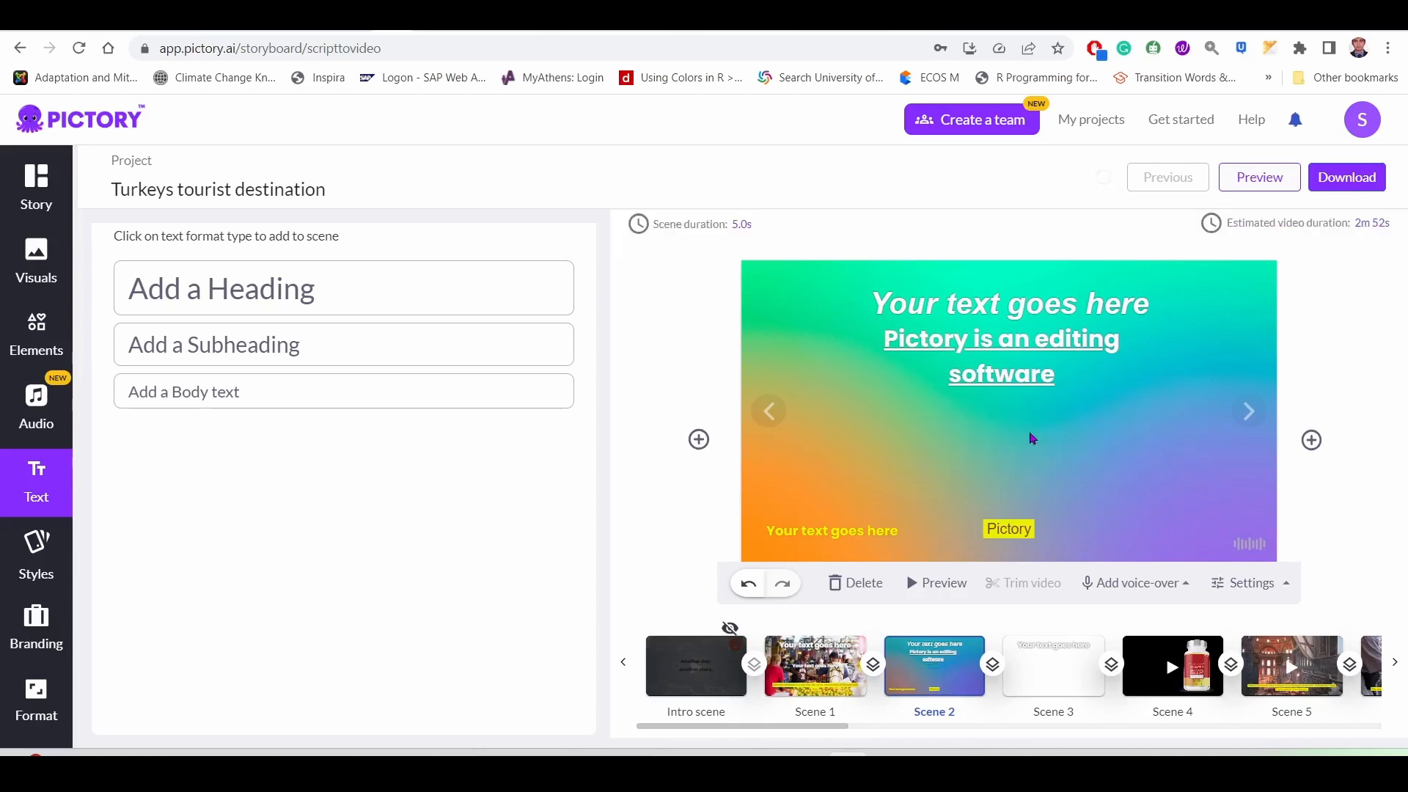
Step: Open the subheading's animation options and shift its text box slightly lower beneath the heading
{"action": "left_click", "coordinate": [994, 357]}
{"action": "left_click", "coordinate": [1064, 229]}
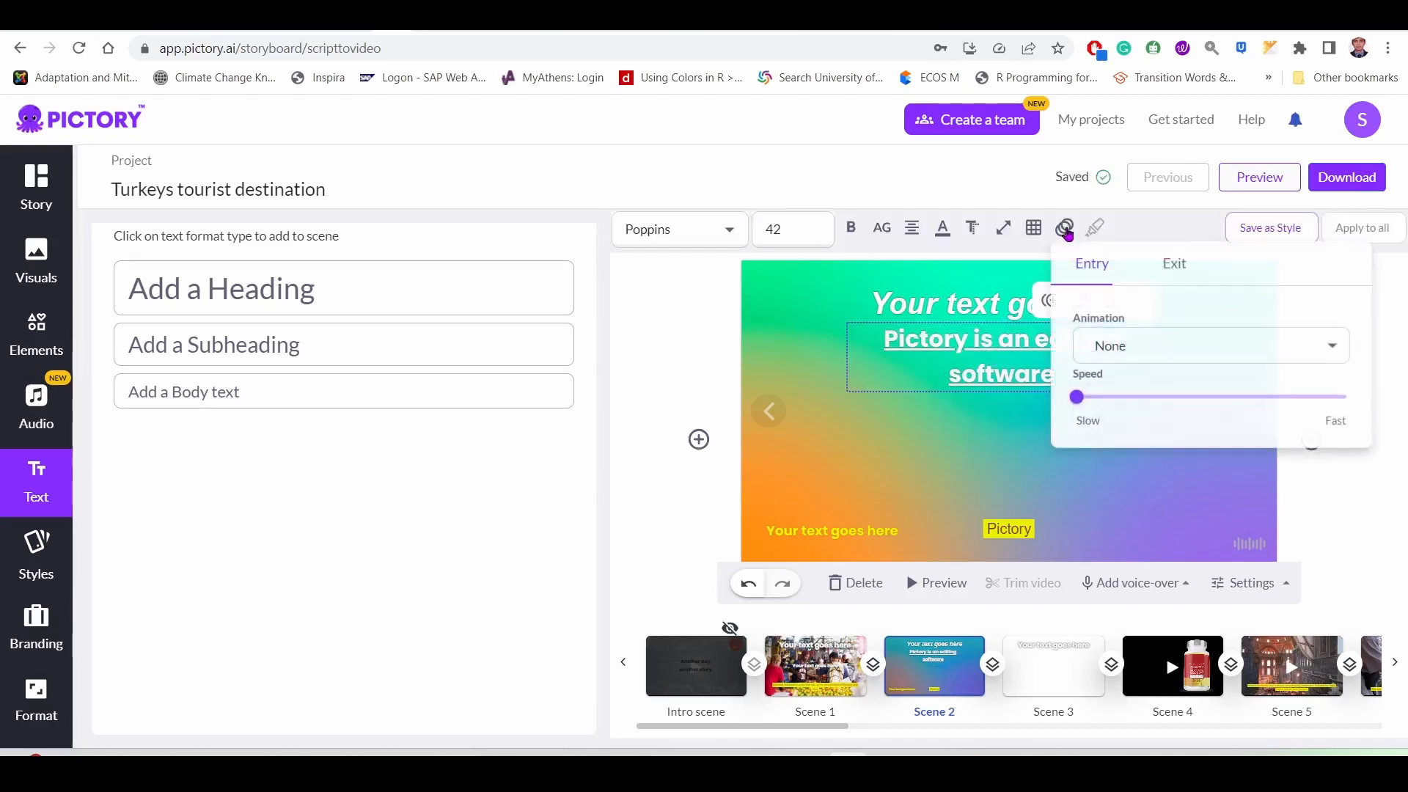
{"action": "left_click", "coordinate": [1000, 366]}
{"action": "left_click_drag", "start_coordinate": [999, 371], "coordinate": [1000, 381]}
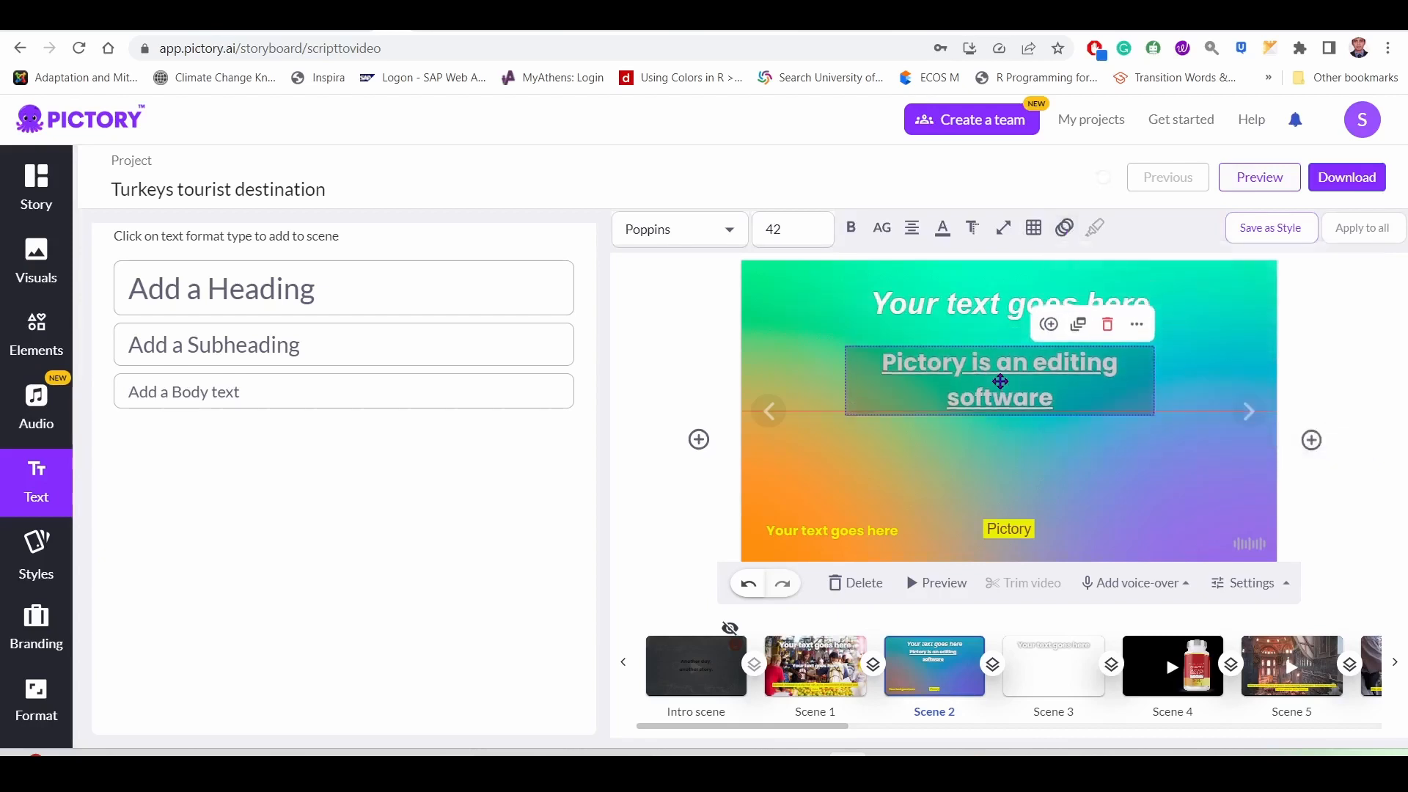
{"action": "left_click", "coordinate": [1003, 228]}
{"action": "left_click", "coordinate": [999, 354]}
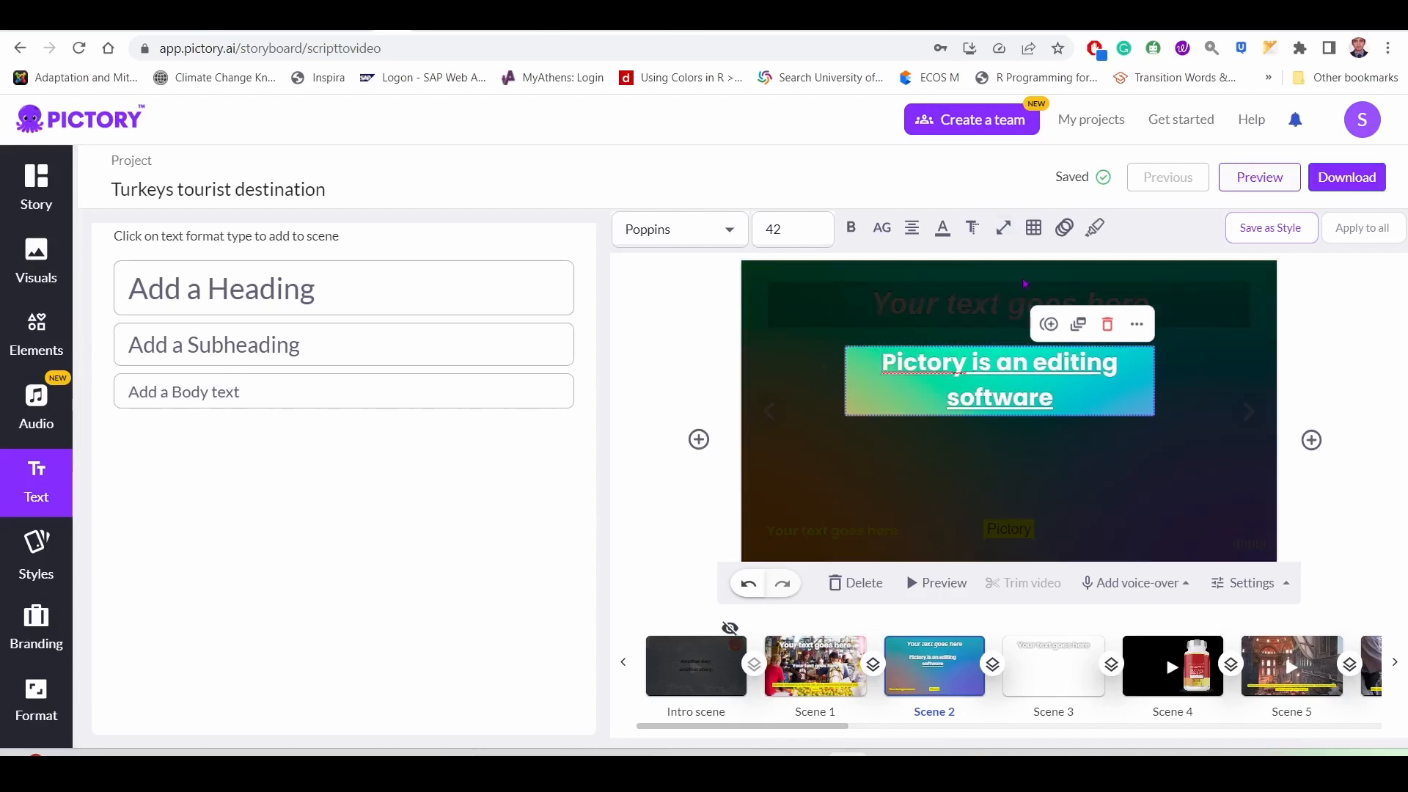
Step: Narrow the heading's text width until it wraps onto two lines, and widen it back to a single line
{"action": "left_click", "coordinate": [985, 302]}
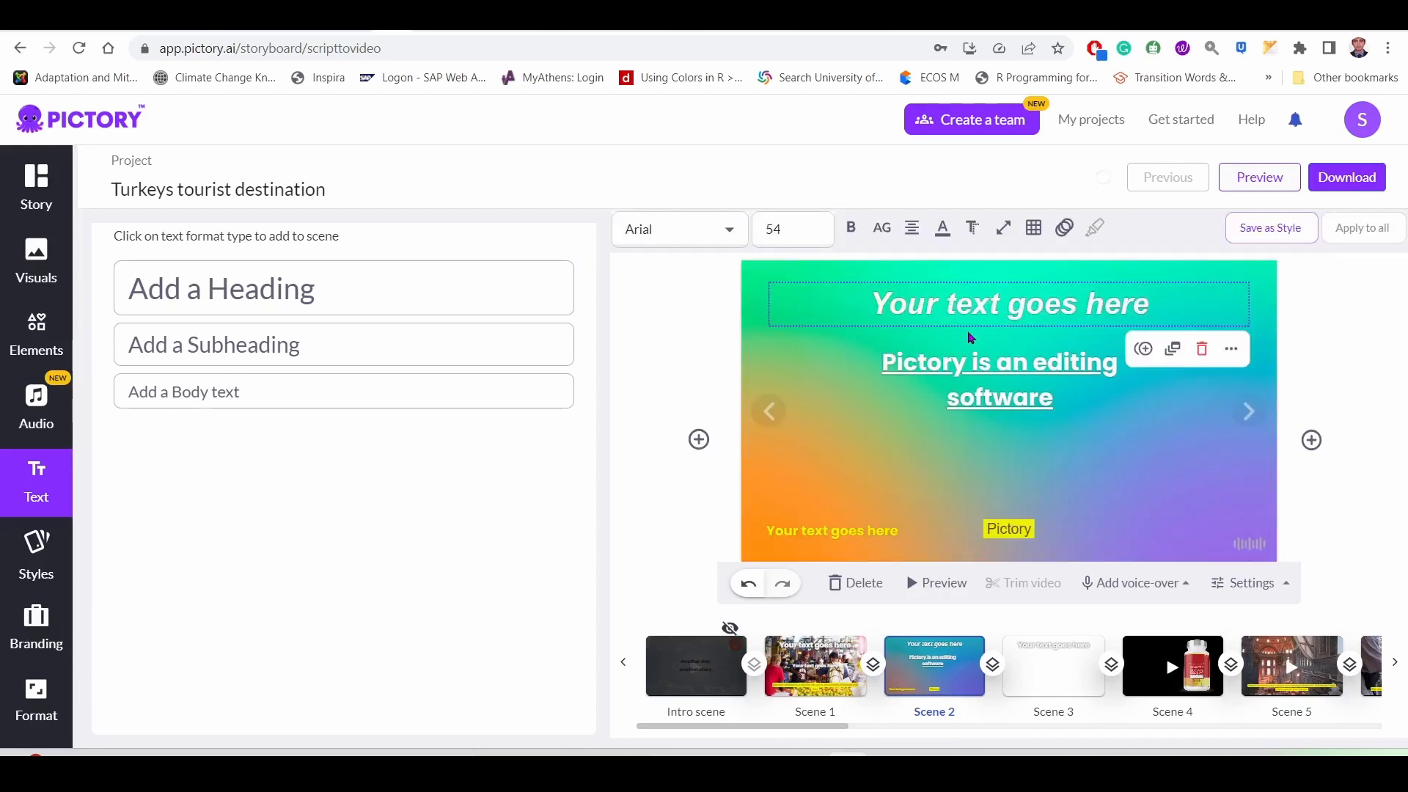
{"action": "left_click", "coordinate": [1003, 228]}
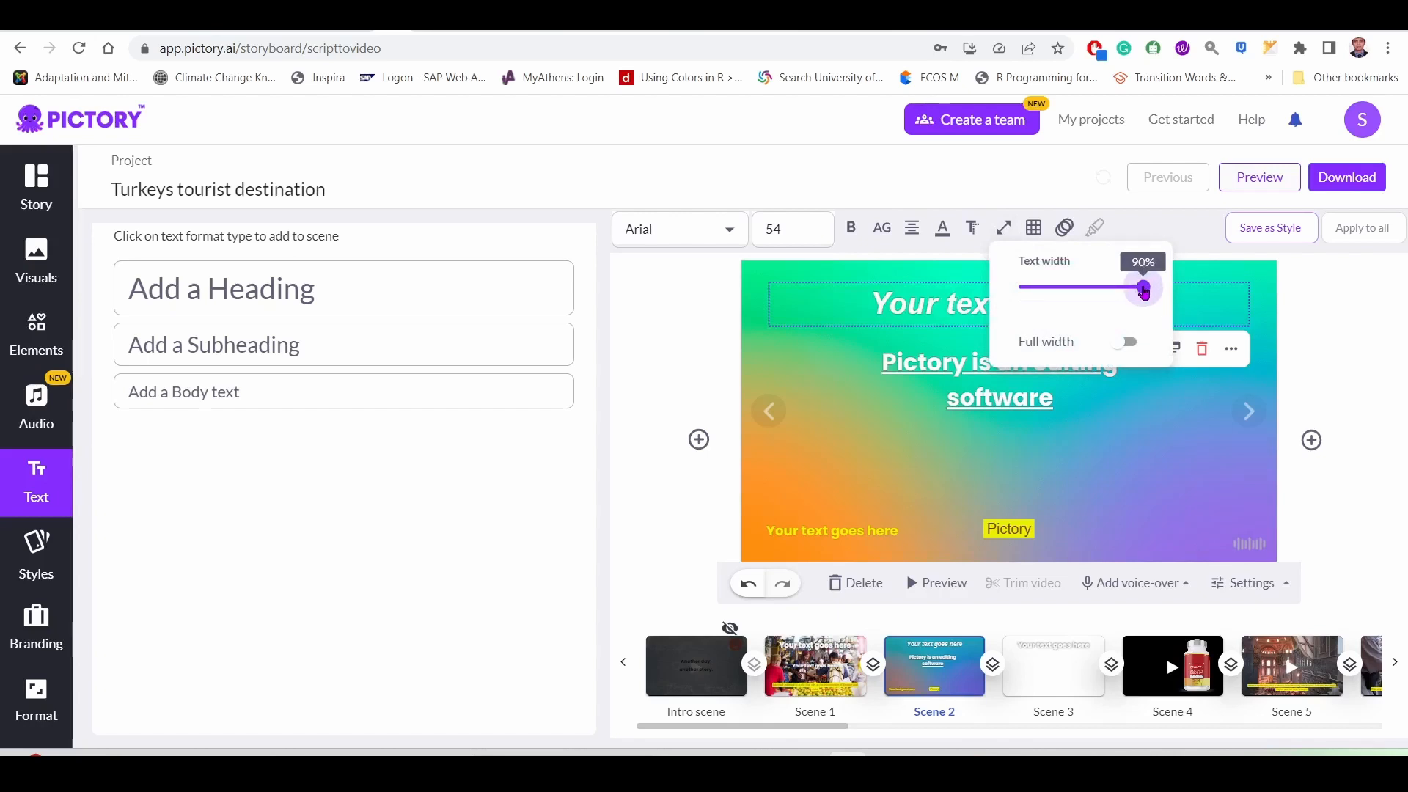
{"action": "left_click_drag", "start_coordinate": [1142, 292], "coordinate": [1068, 288]}
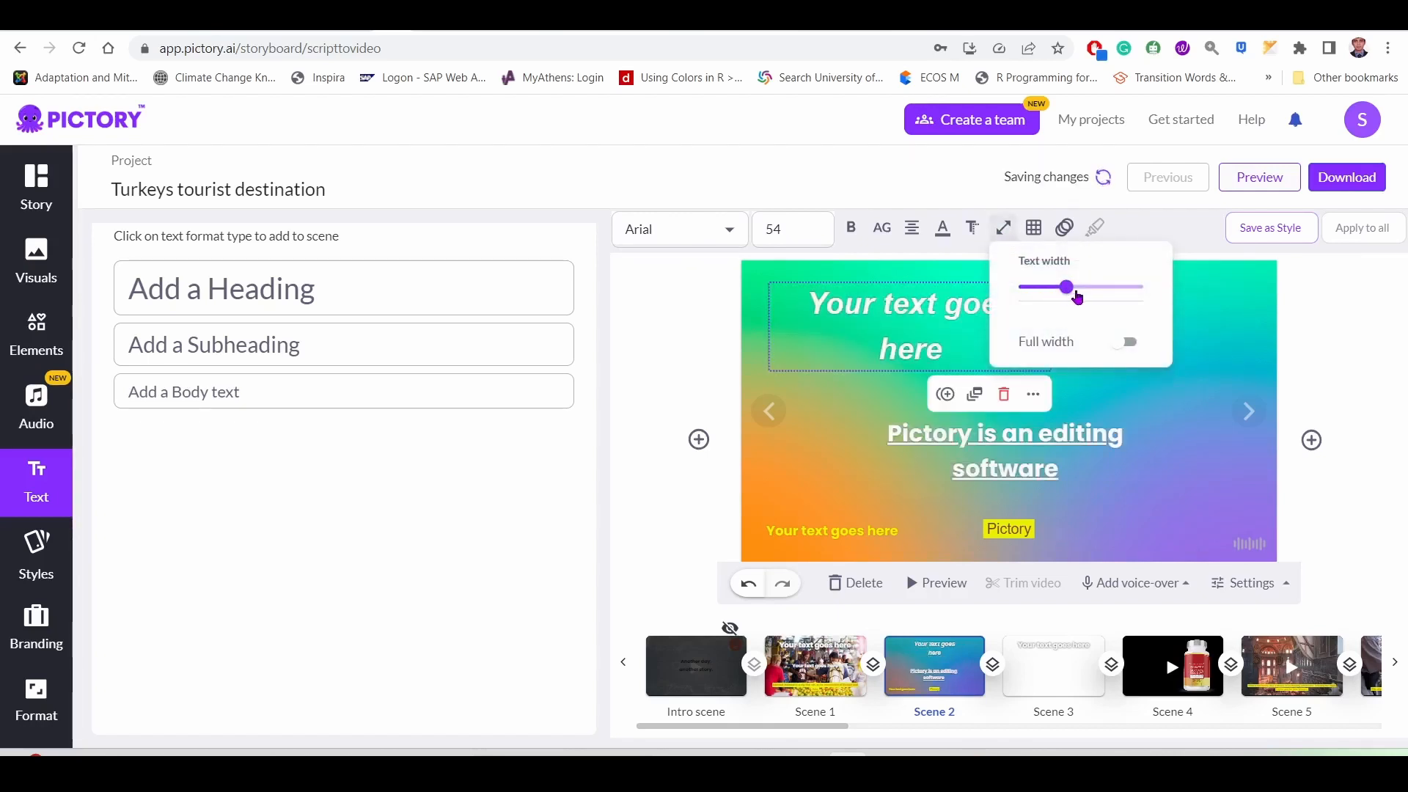
{"action": "mouse_move", "coordinate": [1068, 289]}
{"action": "left_click_drag", "start_coordinate": [1068, 290], "coordinate": [1176, 295]}
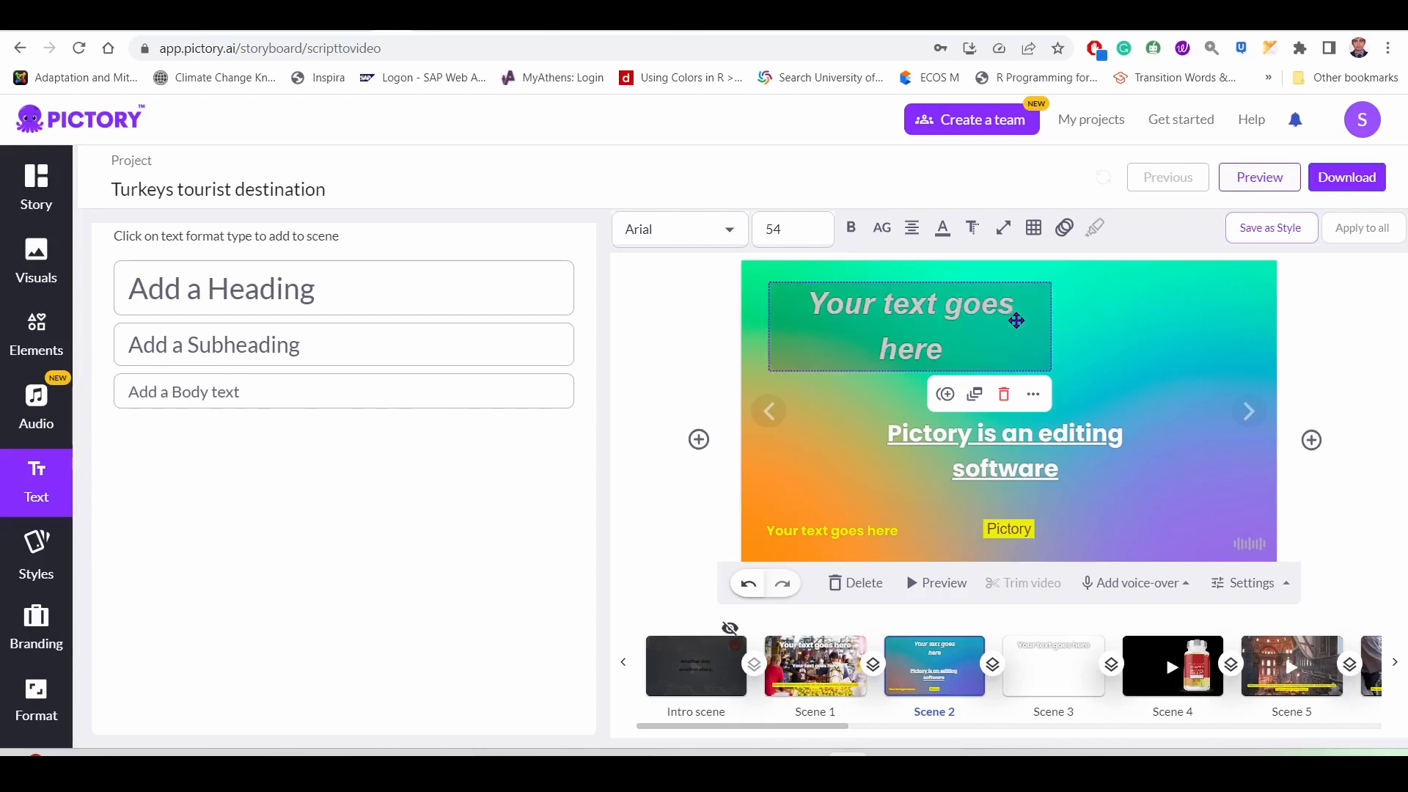
{"action": "left_click", "coordinate": [1002, 226]}
{"action": "left_click_drag", "start_coordinate": [1078, 296], "coordinate": [1176, 286]}
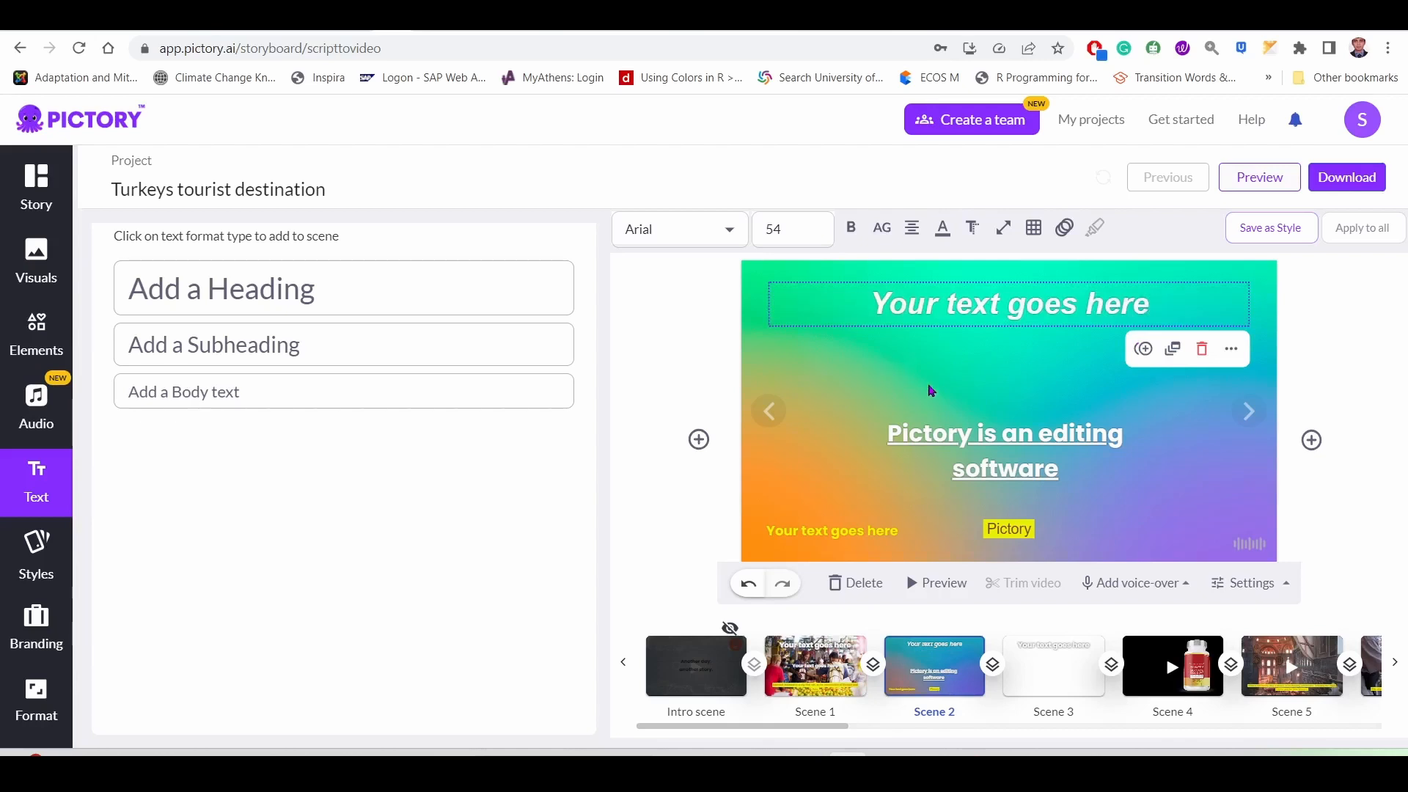
Step: Narrow the heading's text box by its side edges until the text wraps onto two lines
{"action": "double_click", "coordinate": [847, 312]}
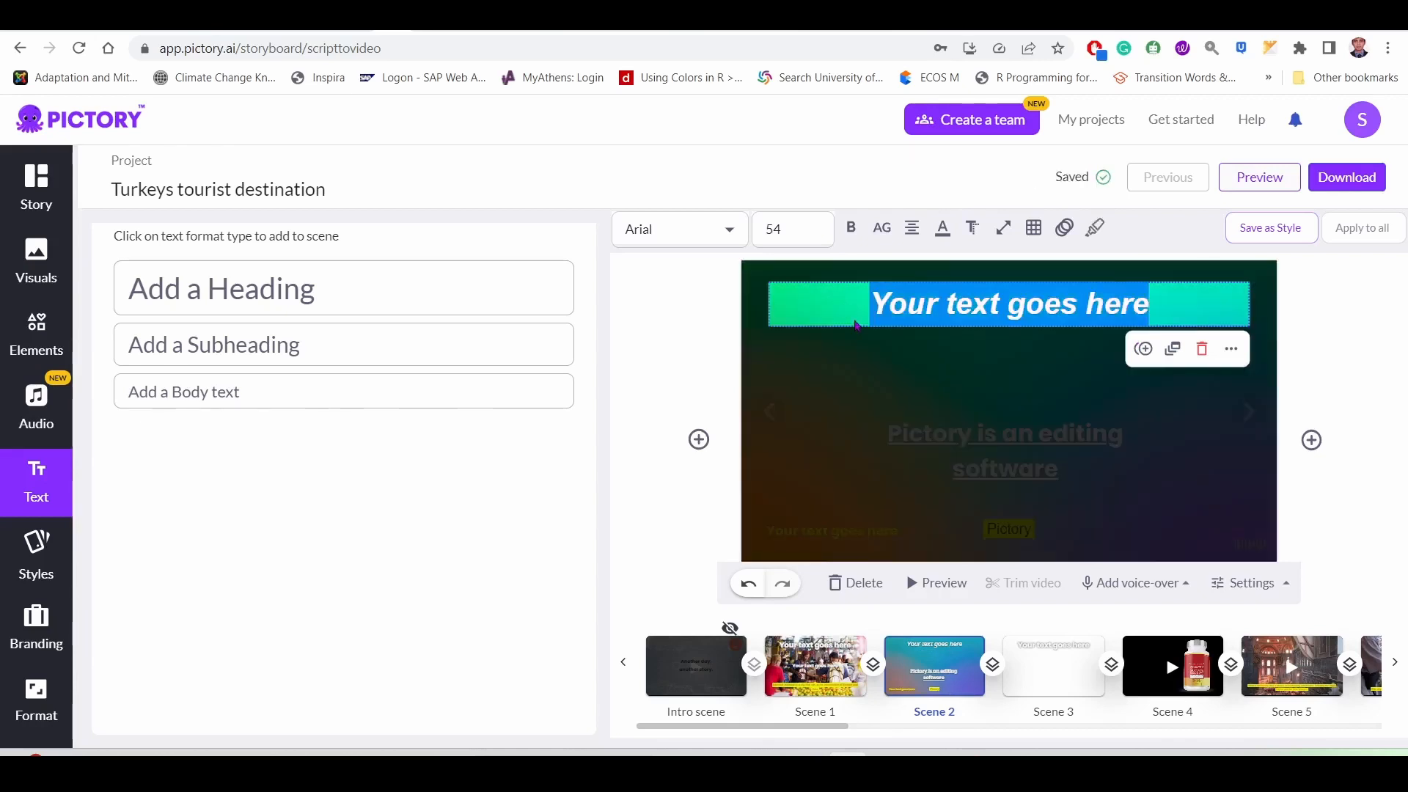
{"action": "key", "text": "Escape"}
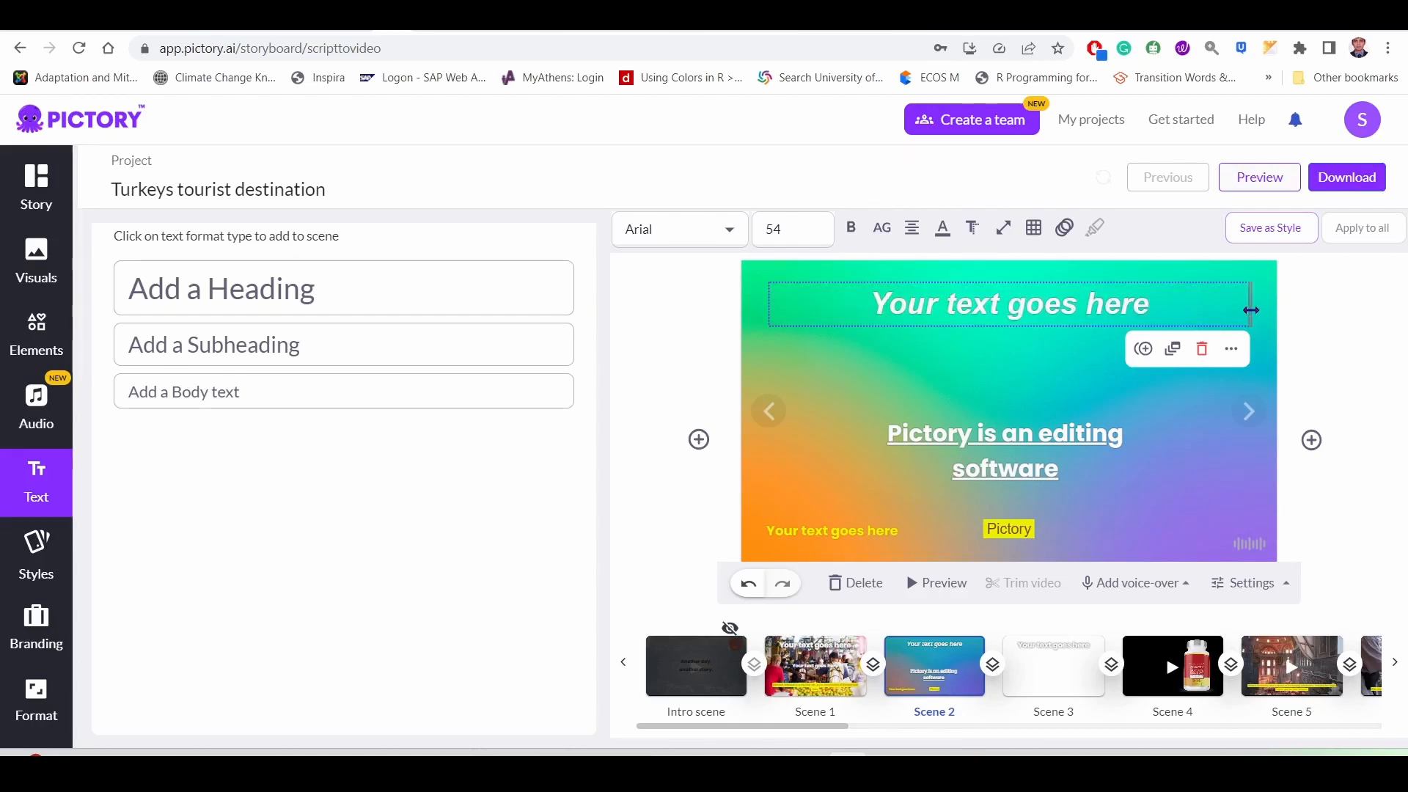
{"action": "mouse_move", "coordinate": [1250, 305]}
{"action": "left_mouse_down"}
{"action": "mouse_move", "coordinate": [964, 317]}
{"action": "mouse_move", "coordinate": [1223, 305]}
{"action": "left_mouse_up"}
{"action": "mouse_move", "coordinate": [826, 312]}
{"action": "left_mouse_down"}
{"action": "mouse_move", "coordinate": [811, 305]}
{"action": "mouse_move", "coordinate": [879, 305]}
{"action": "mouse_move", "coordinate": [801, 305]}
{"action": "left_mouse_up"}
{"action": "left_click", "coordinate": [975, 433]}
{"action": "left_click", "coordinate": [973, 324]}
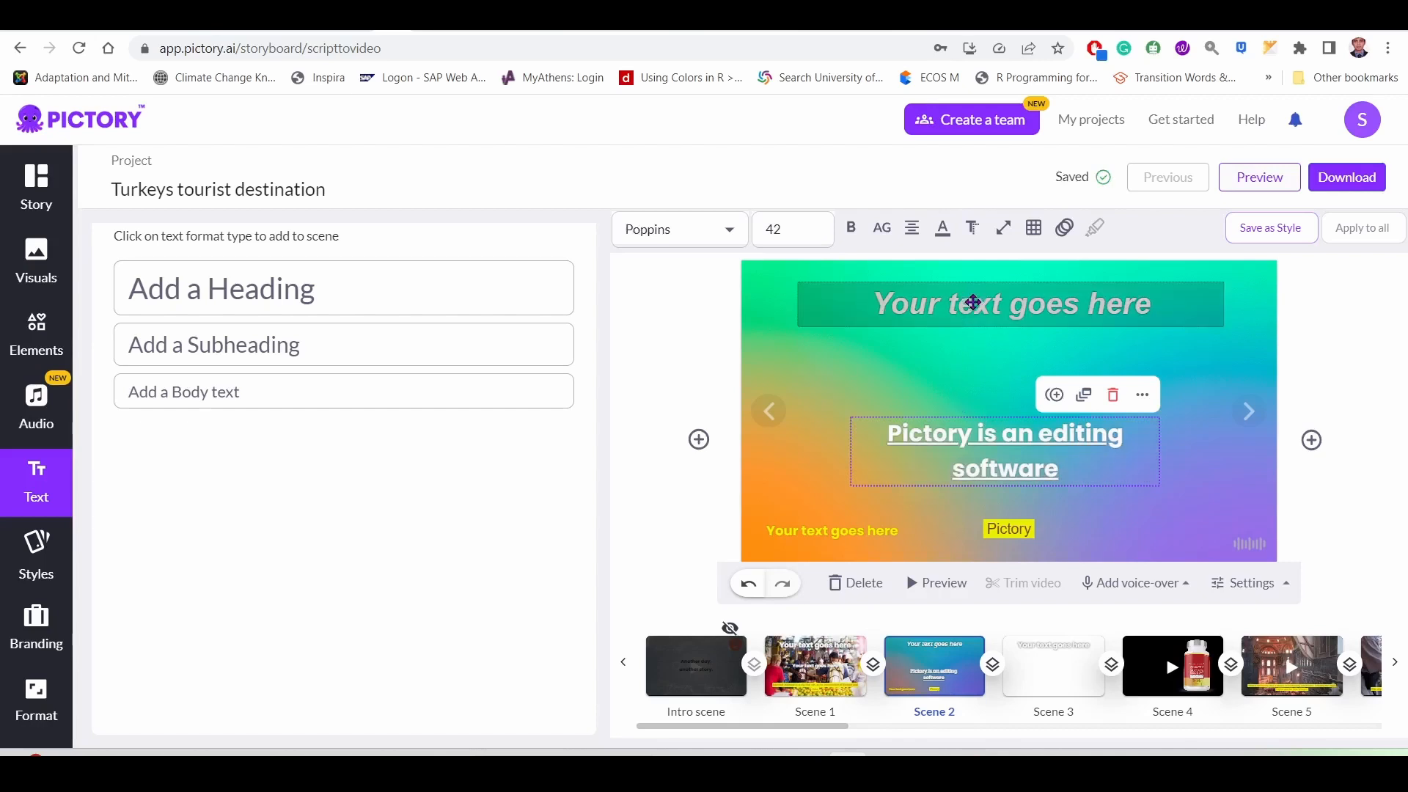
{"action": "left_click_drag", "start_coordinate": [973, 324], "coordinate": [868, 350]}
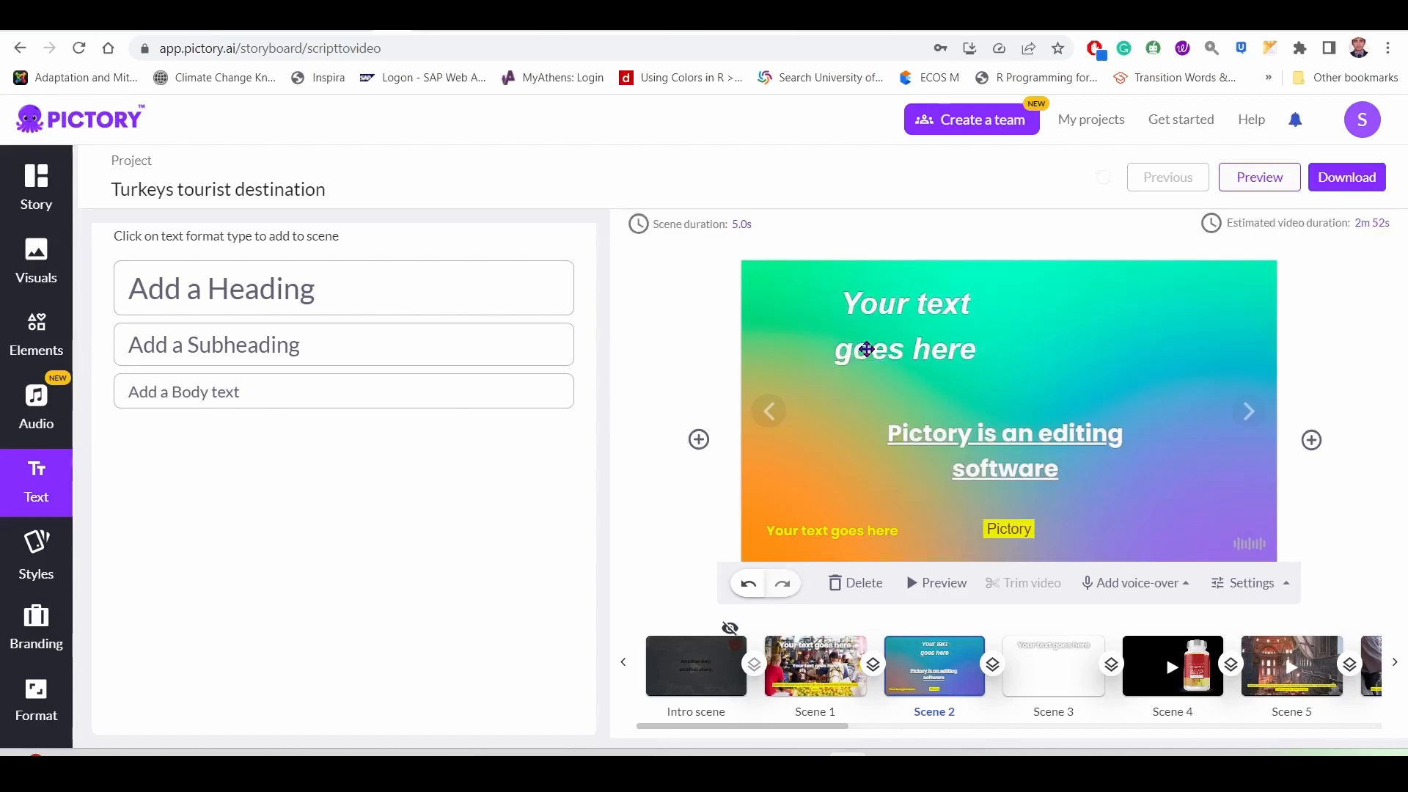
Step: Turn on full width for the heading in its text width settings
{"action": "left_click", "coordinate": [910, 344]}
{"action": "left_click", "coordinate": [974, 228]}
{"action": "left_click", "coordinate": [1003, 228]}
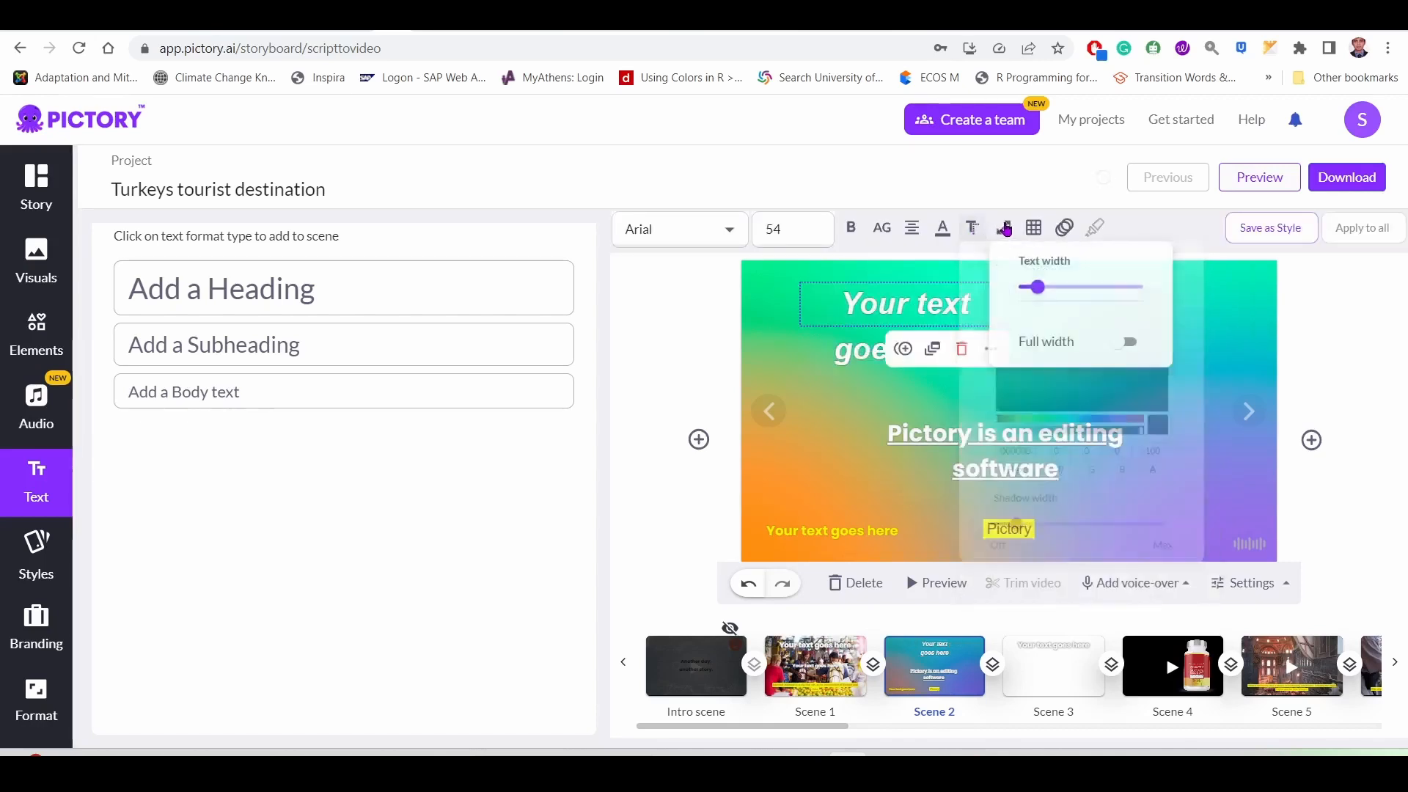
{"action": "left_click", "coordinate": [1039, 289]}
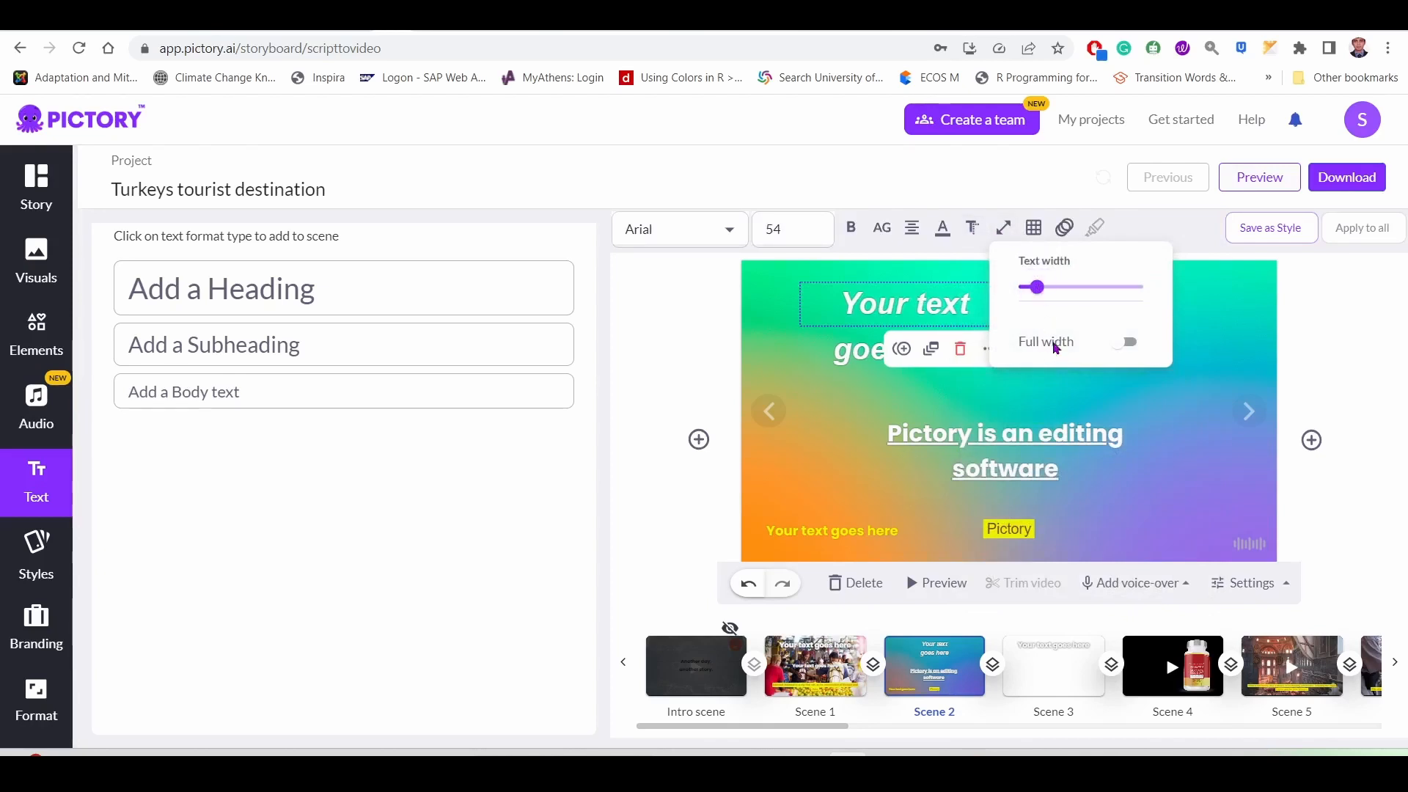
{"action": "left_click", "coordinate": [1134, 345]}
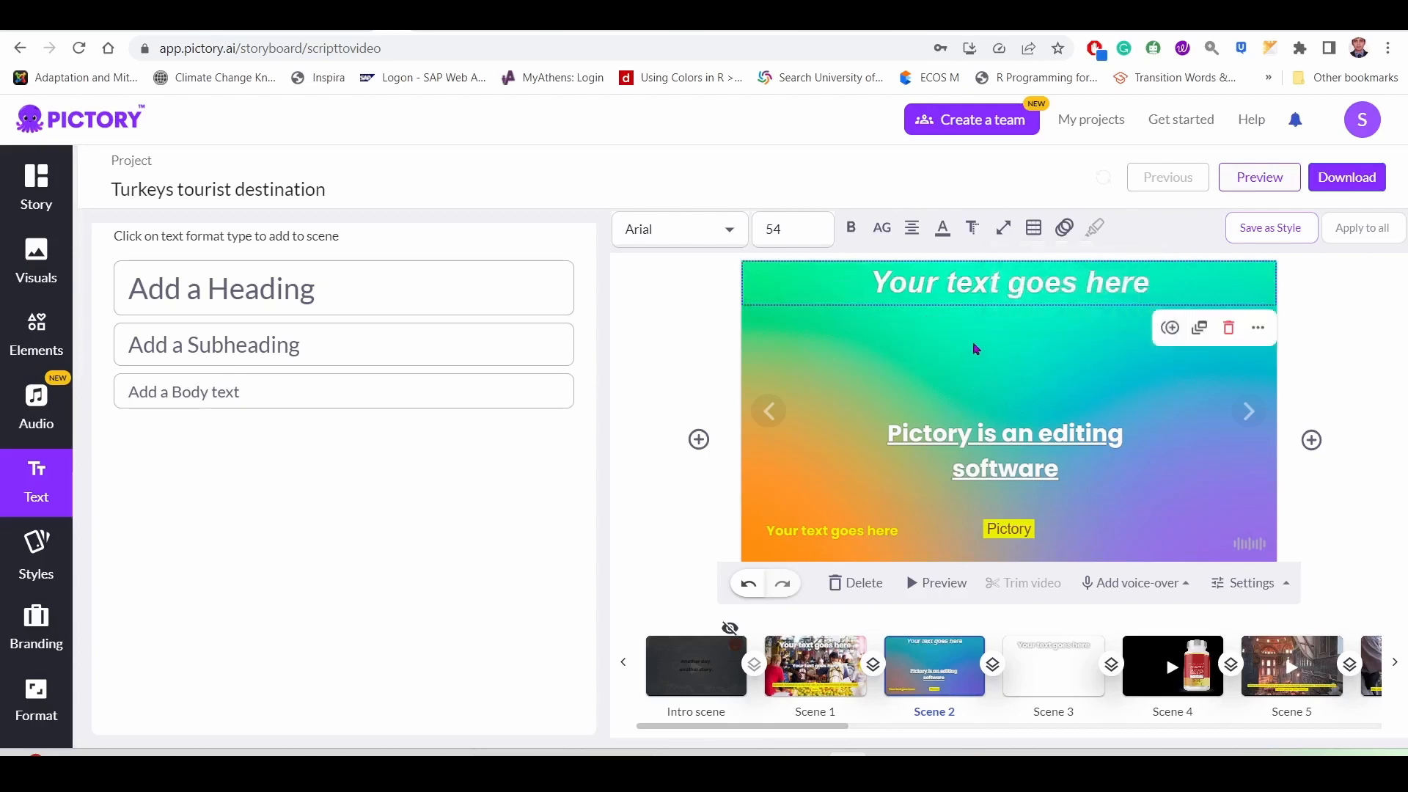
Step: Move the full-width heading slightly down and bring the subheading up directly beneath it
{"action": "left_click_drag", "start_coordinate": [1003, 285], "coordinate": [1003, 315]}
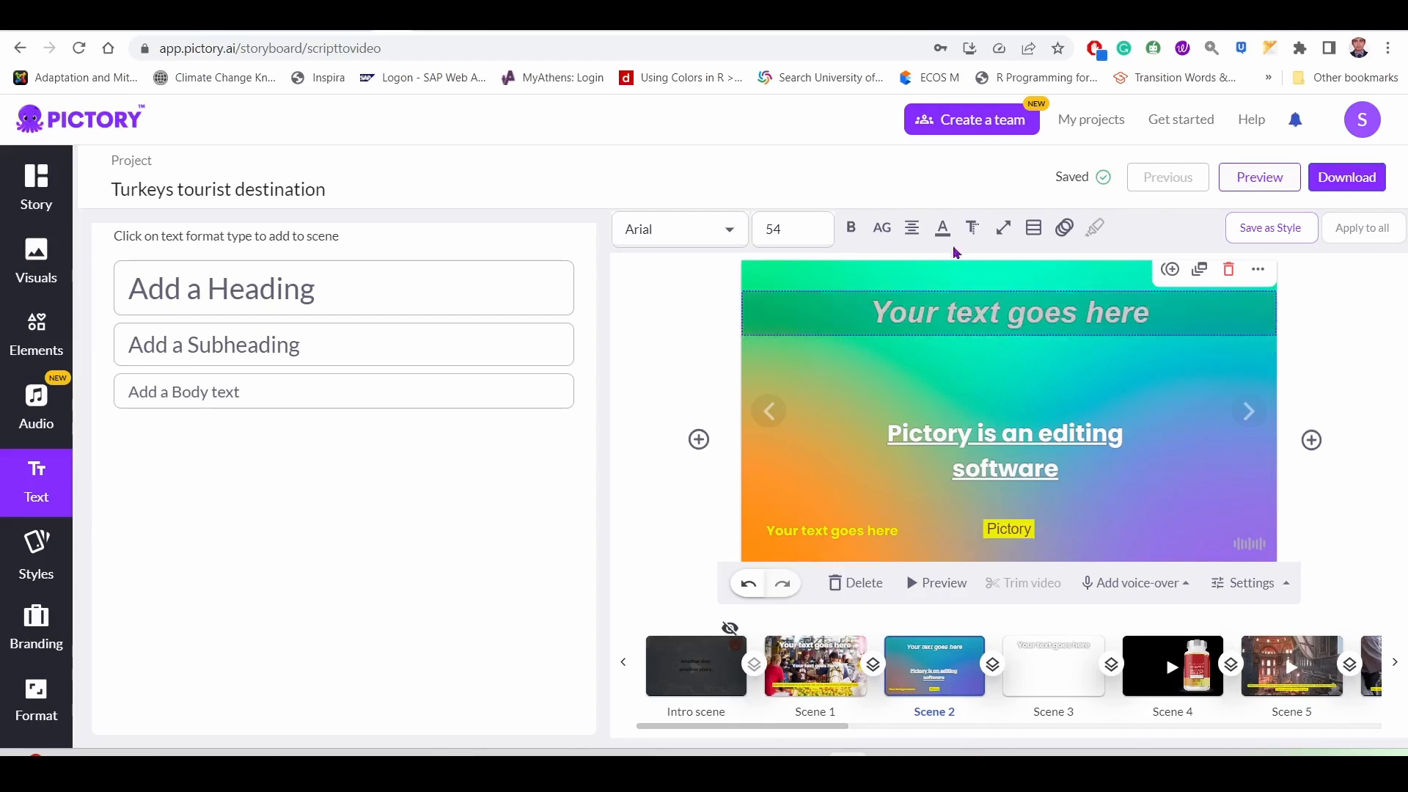
{"action": "left_click_drag", "start_coordinate": [1004, 451], "coordinate": [1000, 377]}
{"action": "left_click", "coordinate": [916, 450]}
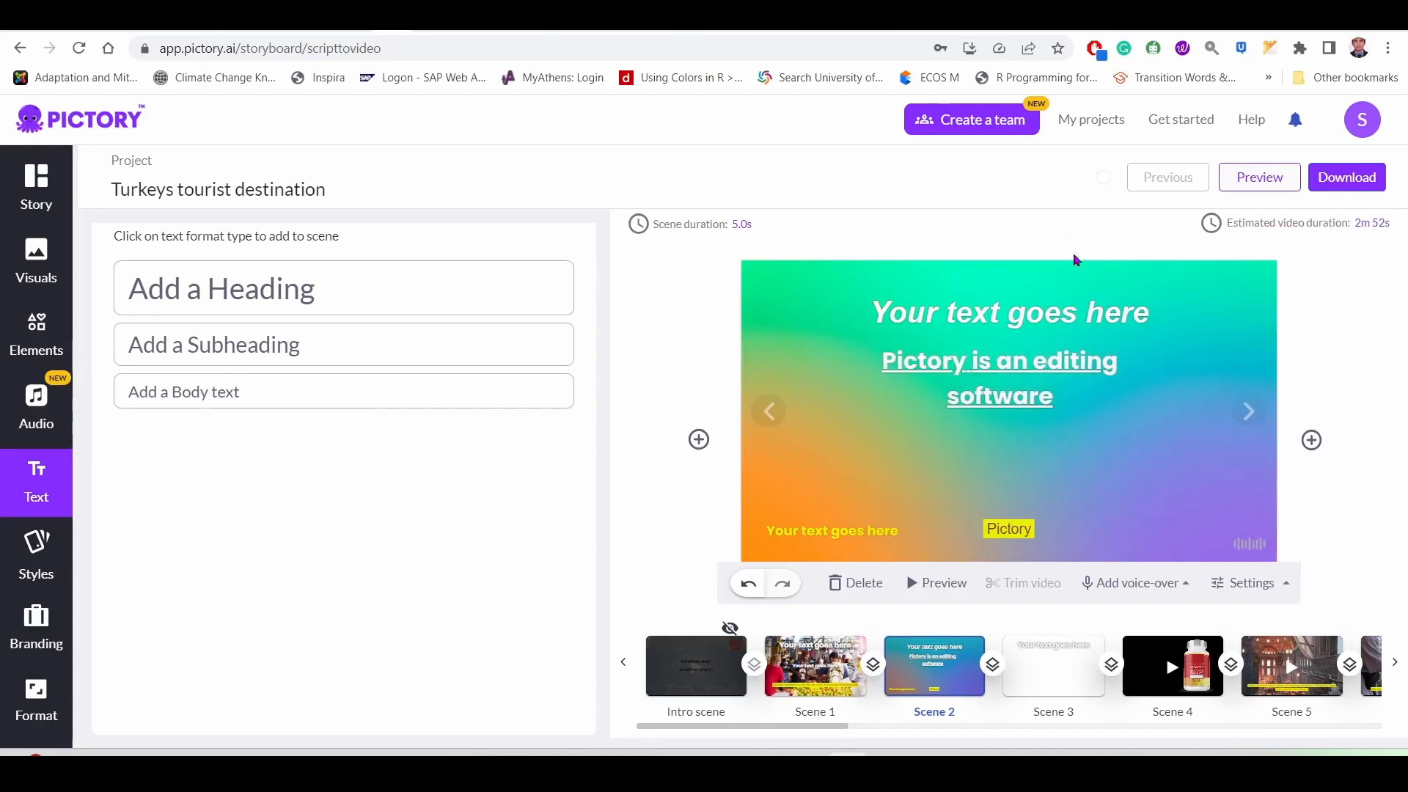
Step: Apply the yellow keyword highlight to the word "Pictory" in the subheading
{"action": "left_click", "coordinate": [1062, 392]}
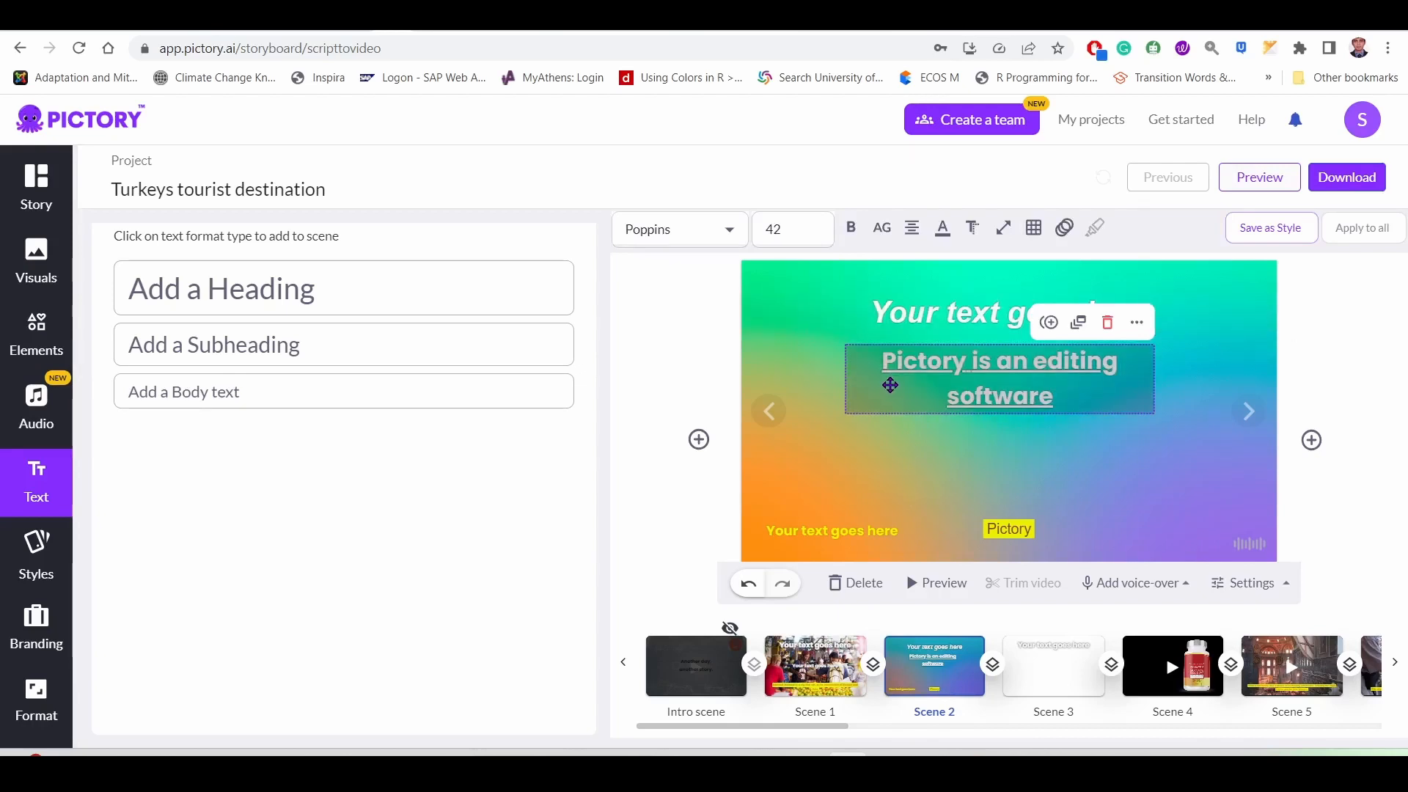
{"action": "left_click", "coordinate": [1309, 350]}
{"action": "double_click", "coordinate": [871, 365]}
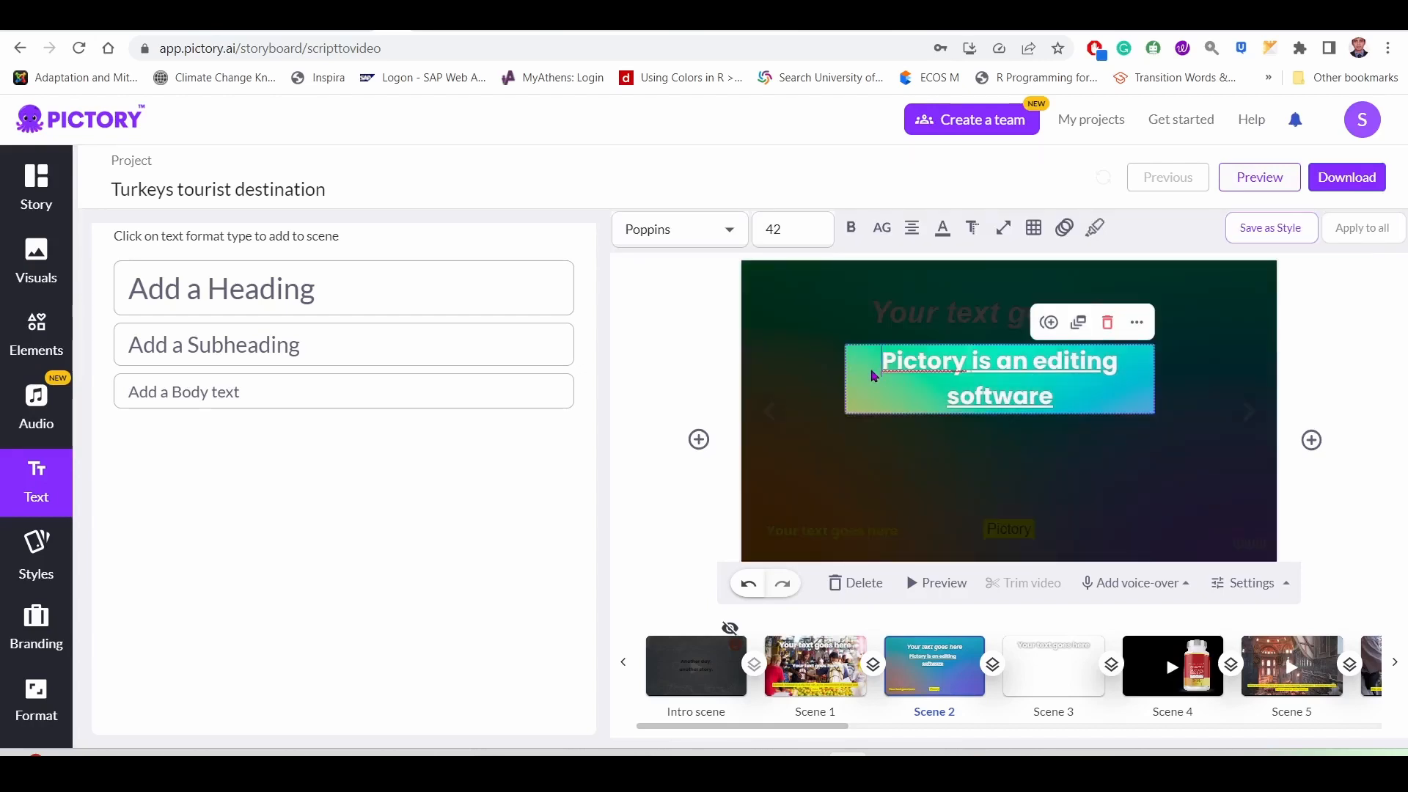
{"action": "left_click_drag", "start_coordinate": [880, 366], "coordinate": [968, 368]}
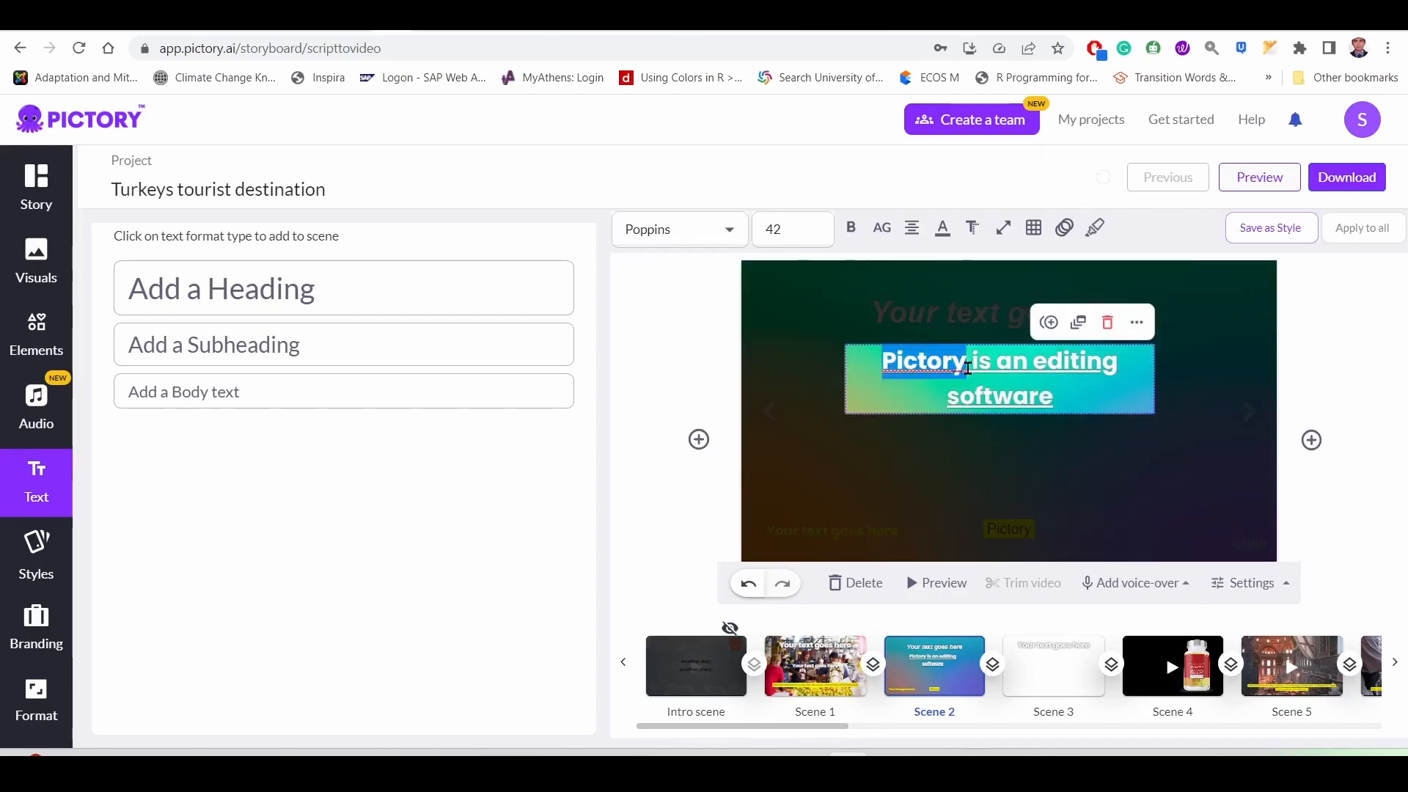
{"action": "left_click", "coordinate": [1094, 233]}
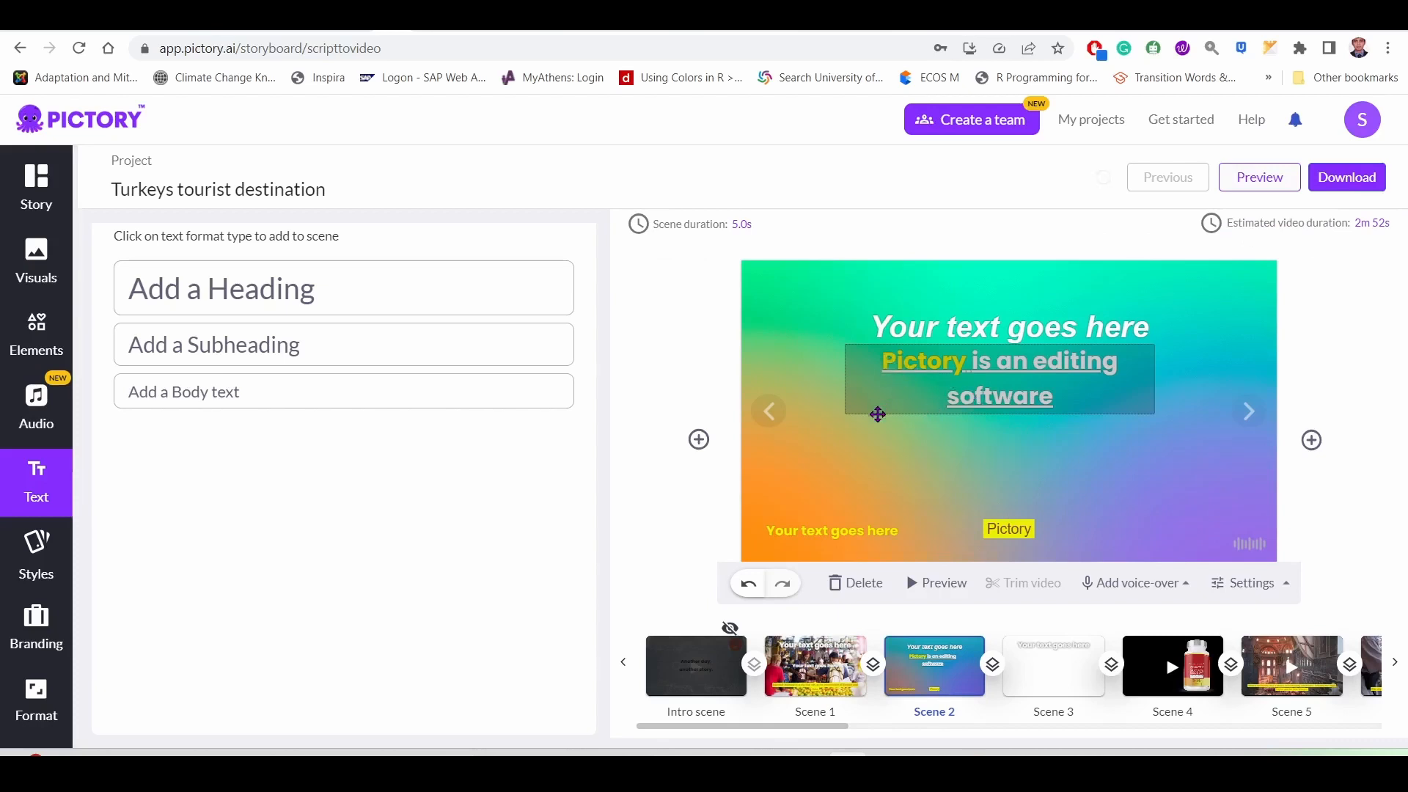
Step: Set the highlight color of the subheading's keyword "Pictory" to blue (1709F3)
{"action": "double_click", "coordinate": [958, 360]}
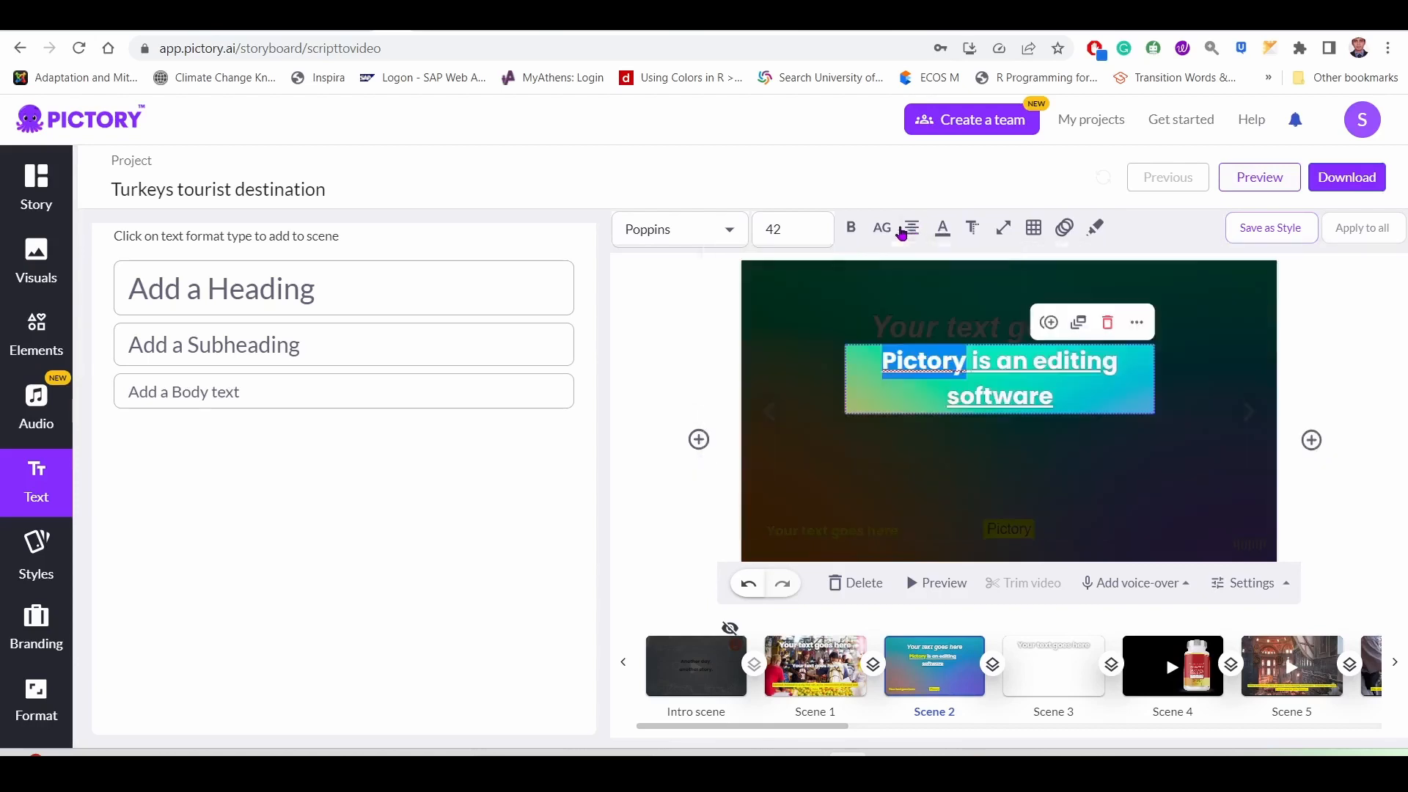
{"action": "left_click", "coordinate": [942, 233]}
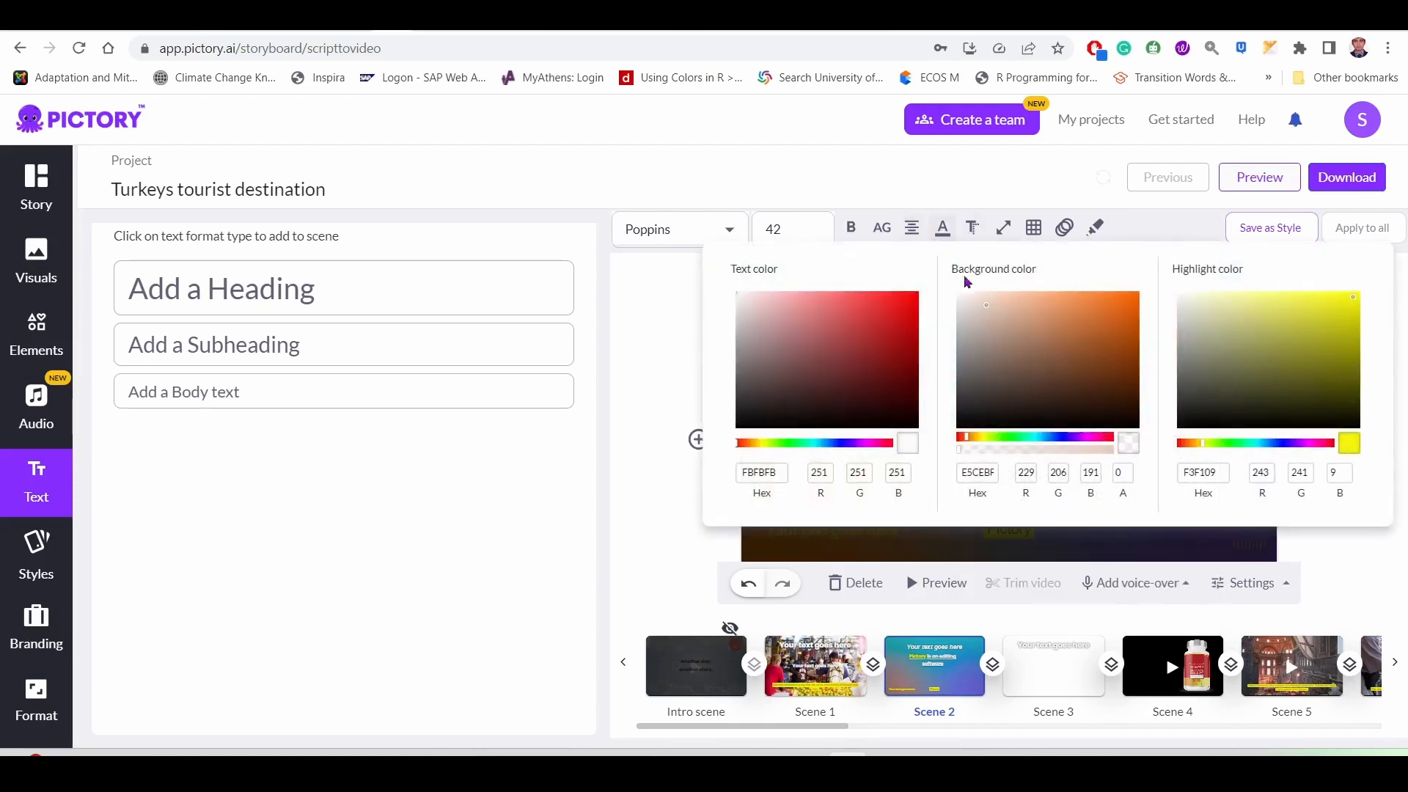
{"action": "left_click", "coordinate": [945, 233]}
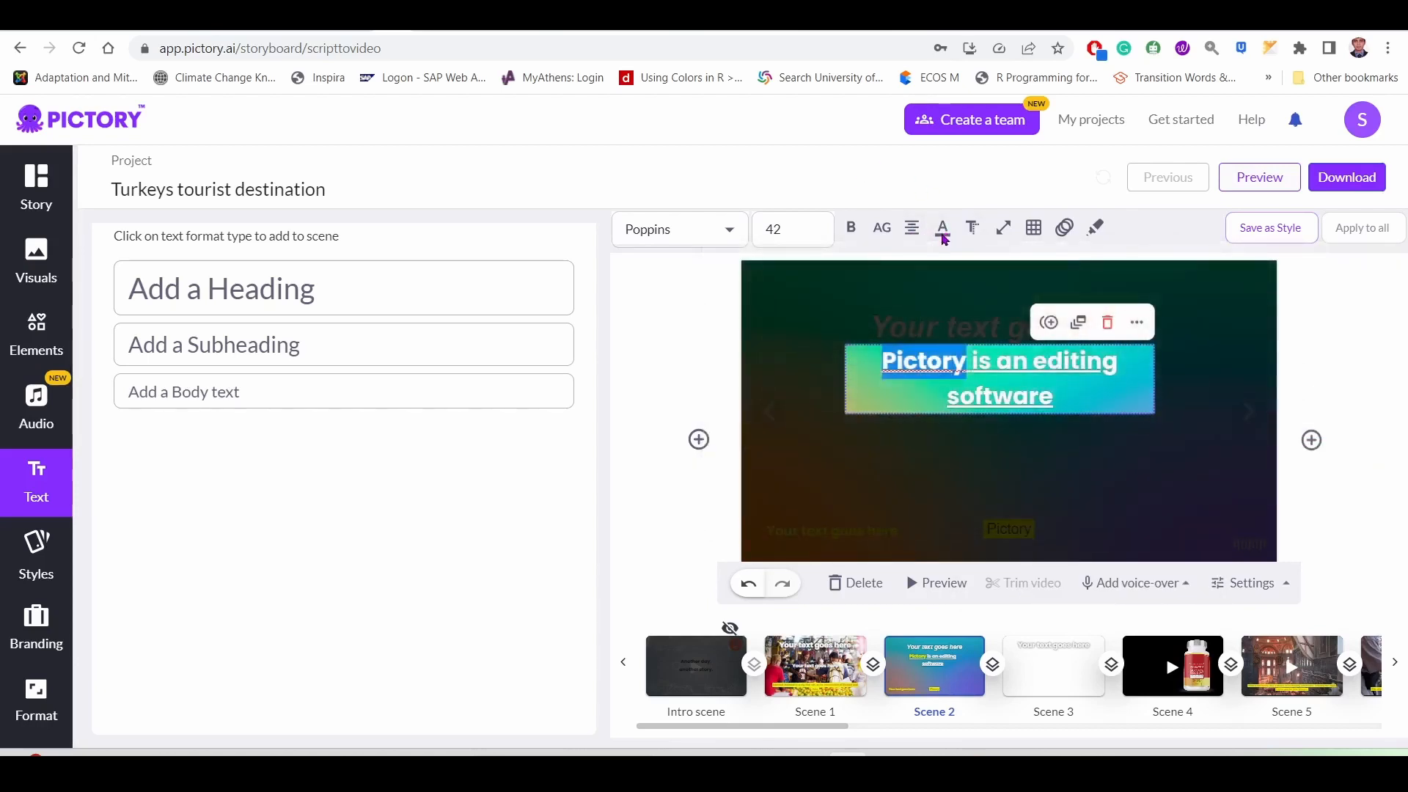
{"action": "left_click", "coordinate": [942, 233]}
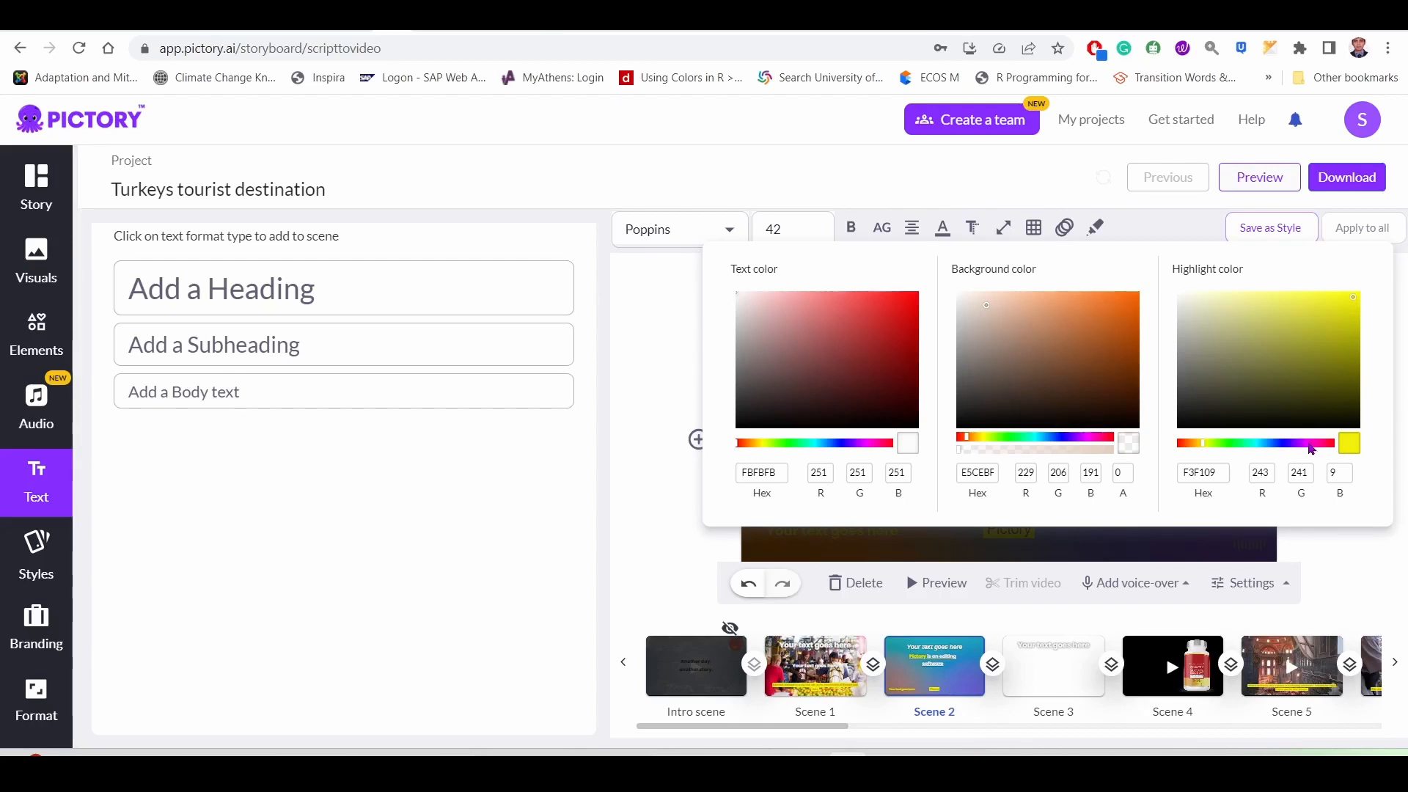
{"action": "left_click", "coordinate": [1283, 444]}
{"action": "left_click", "coordinate": [895, 157]}
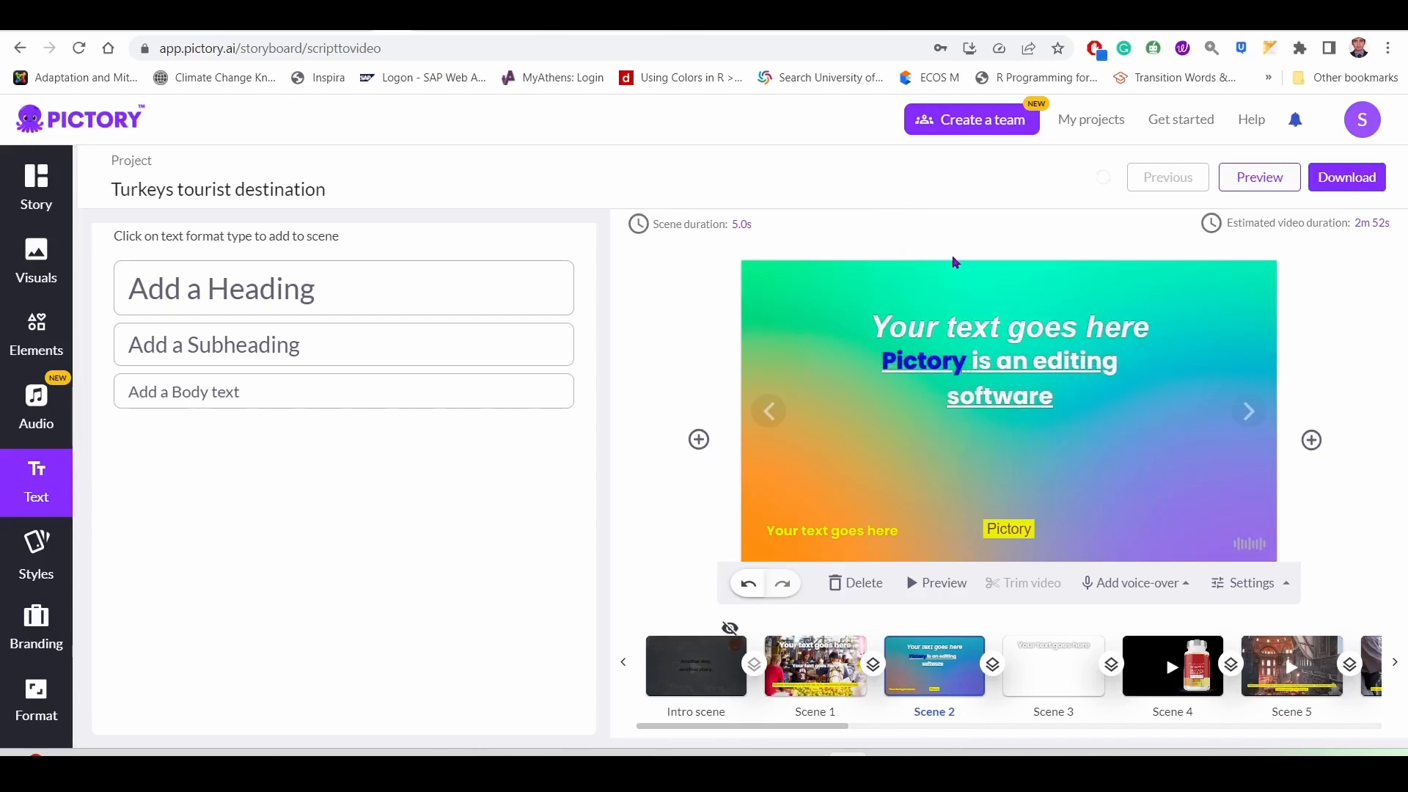
Step: Change the subheading's keyword highlight color to cyan (09E8F3)
{"action": "left_click", "coordinate": [991, 380]}
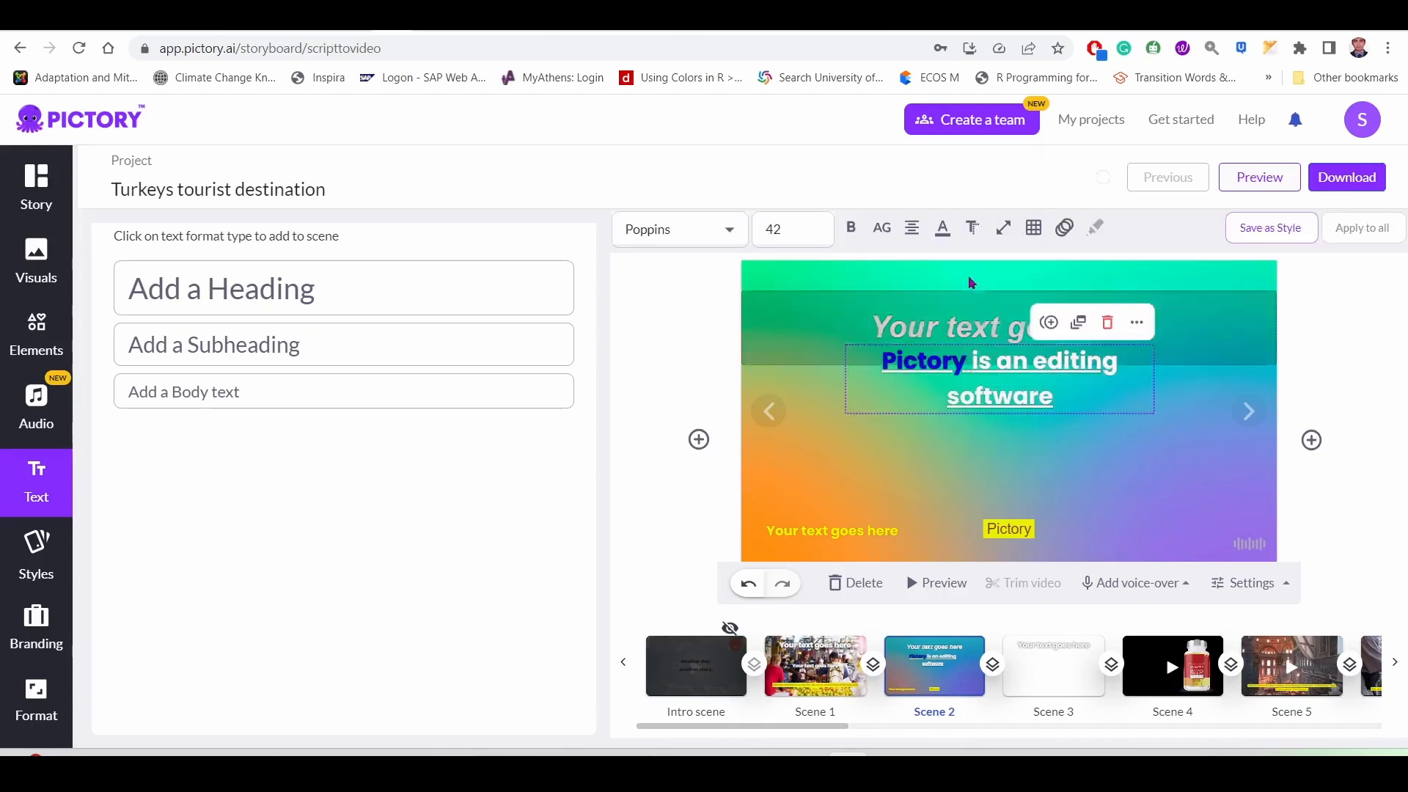
{"action": "left_click", "coordinate": [942, 228]}
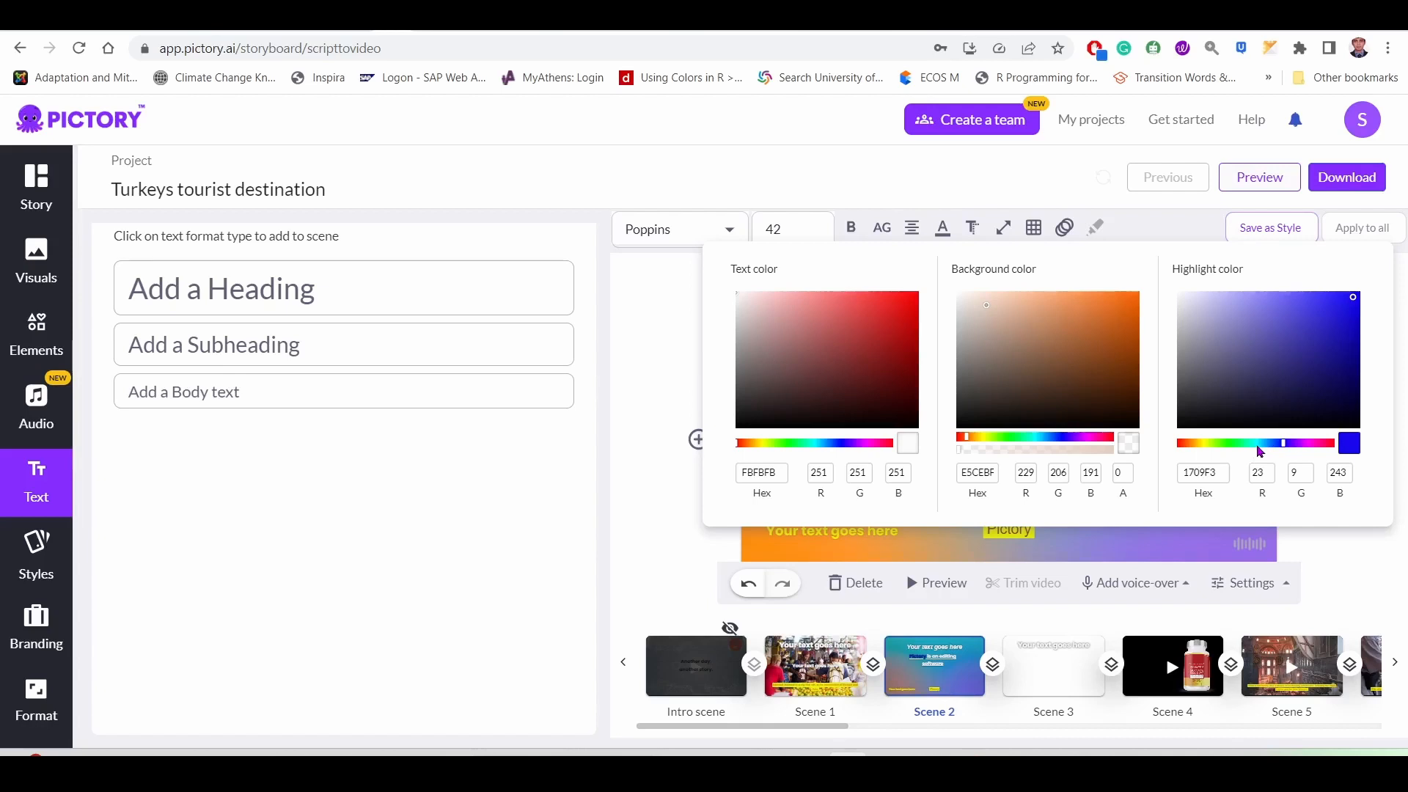
{"action": "left_click", "coordinate": [1256, 443]}
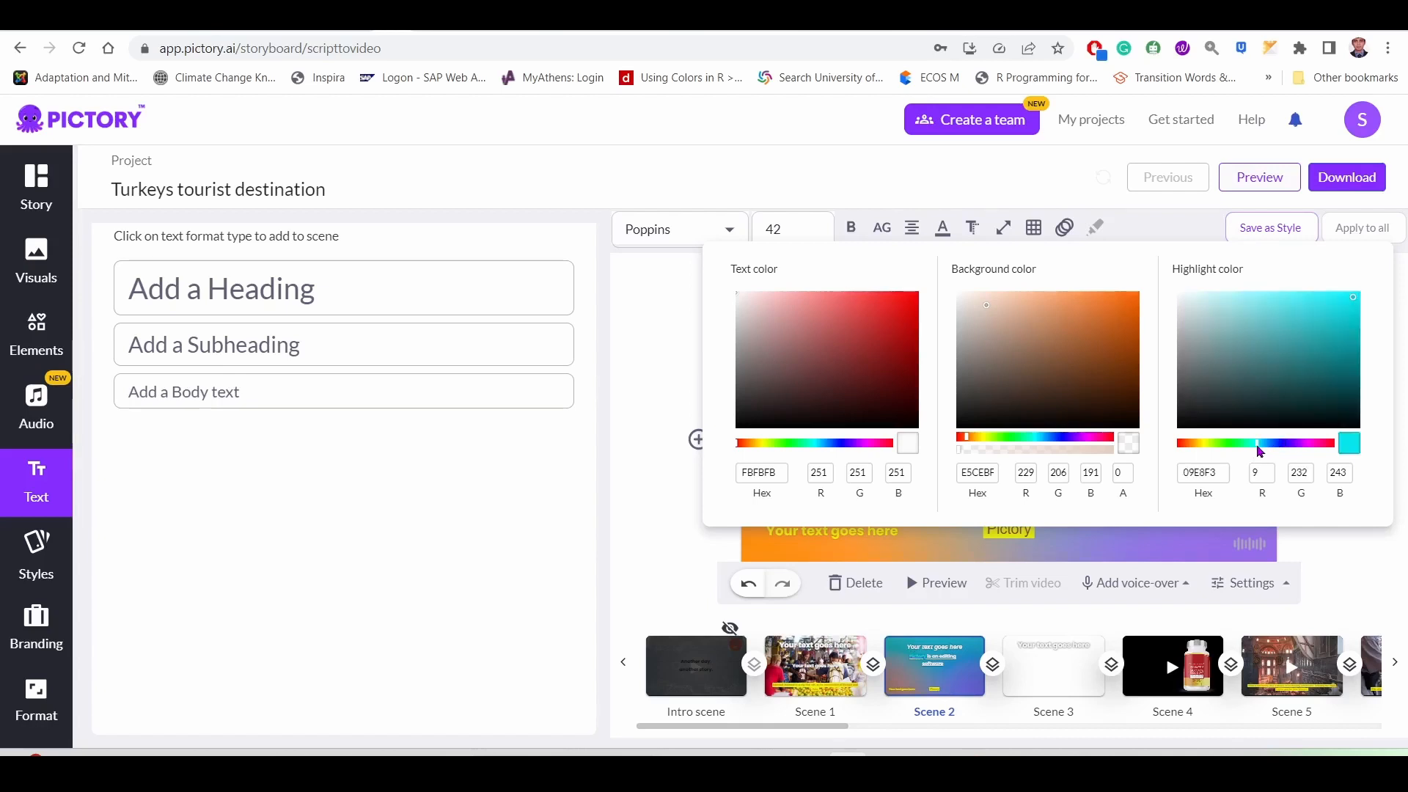
{"action": "left_click", "coordinate": [911, 201]}
{"action": "left_click", "coordinate": [878, 169]}
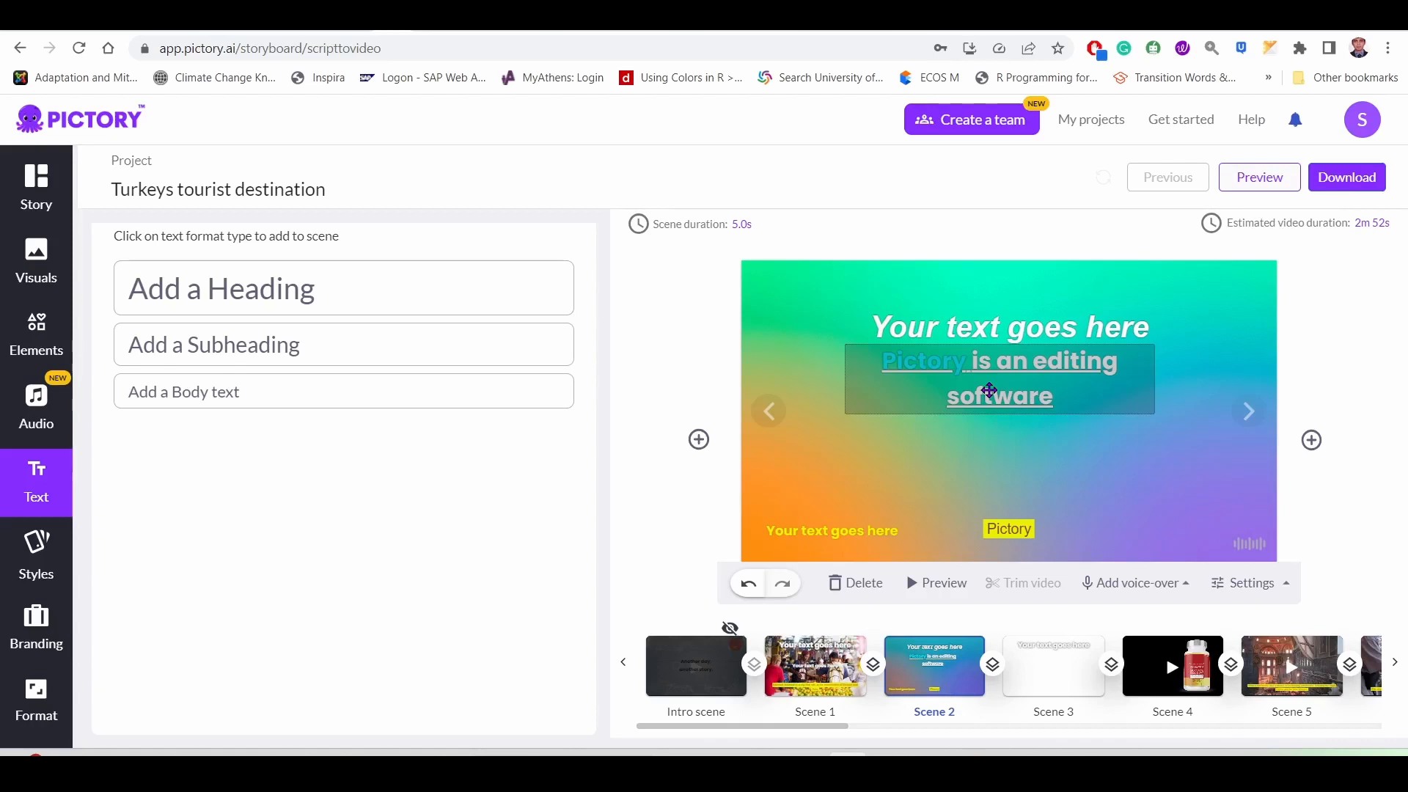
{"action": "left_click", "coordinate": [989, 390]}
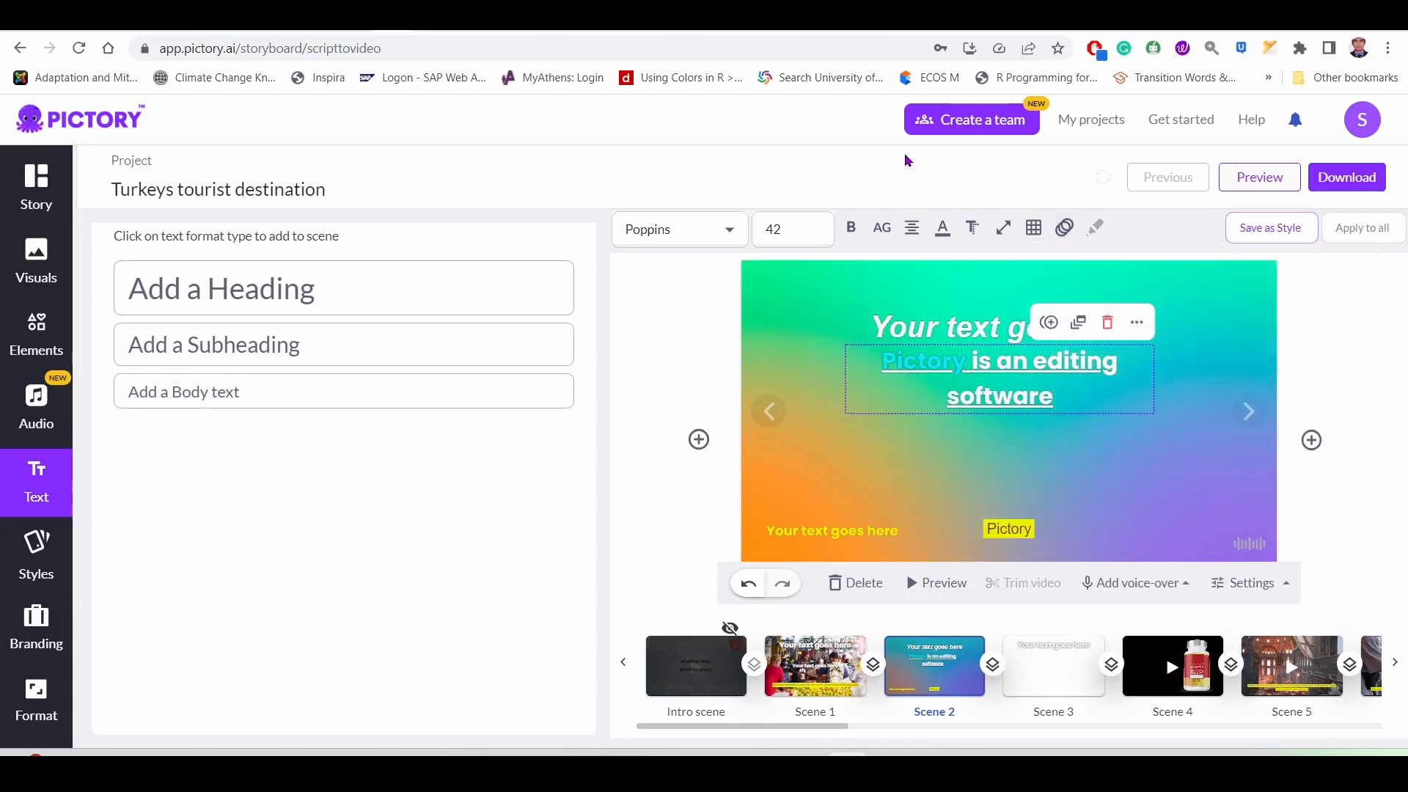
{"action": "left_click", "coordinate": [874, 180]}
Step: Move the yellow body text beneath the subheading and raise the heading to the scene's upper edge
{"action": "left_click_drag", "start_coordinate": [826, 530], "coordinate": [987, 449]}
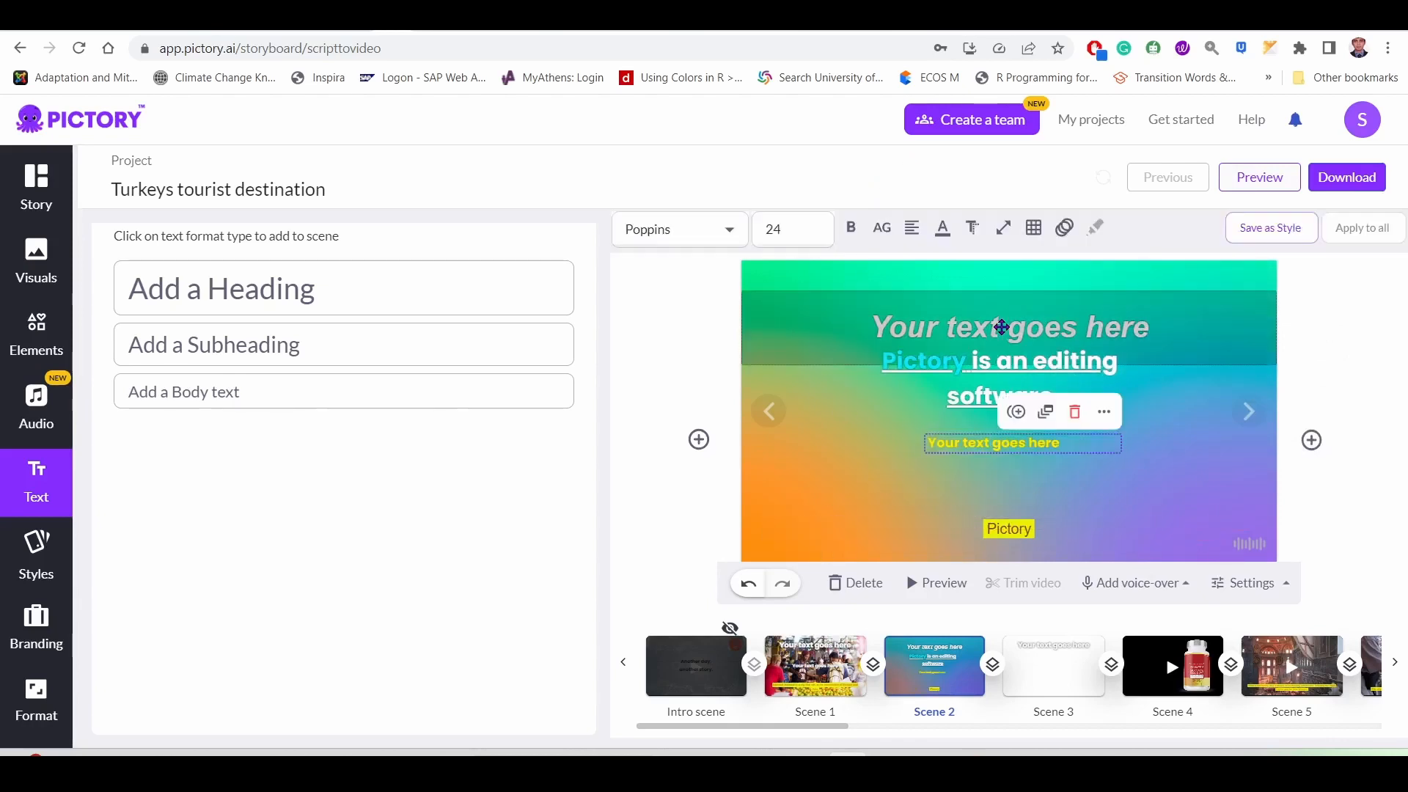
{"action": "left_click_drag", "start_coordinate": [1000, 327], "coordinate": [1071, 290]}
Step: Set the heading's entry animation to Typewriter
{"action": "left_click", "coordinate": [1064, 228]}
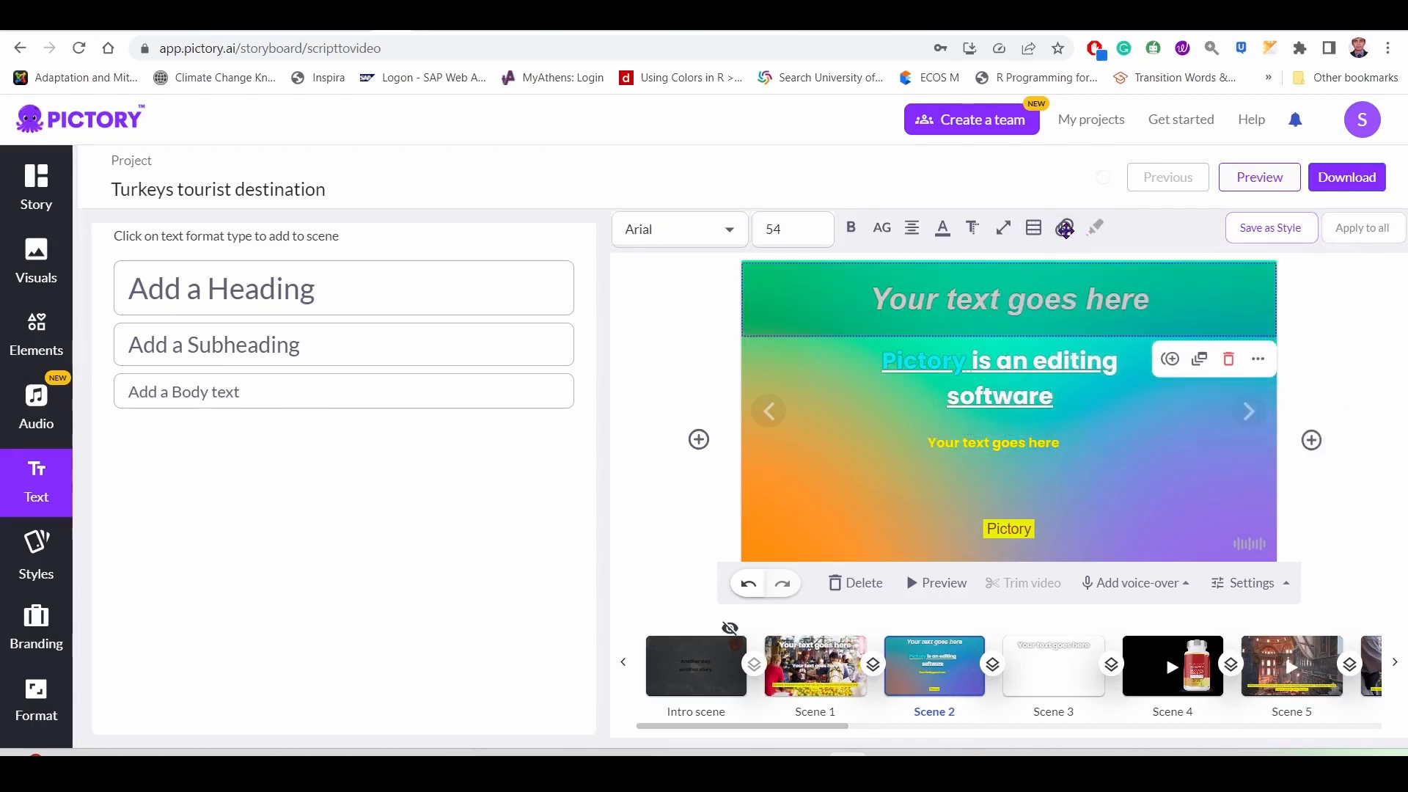
{"action": "left_click", "coordinate": [1064, 229]}
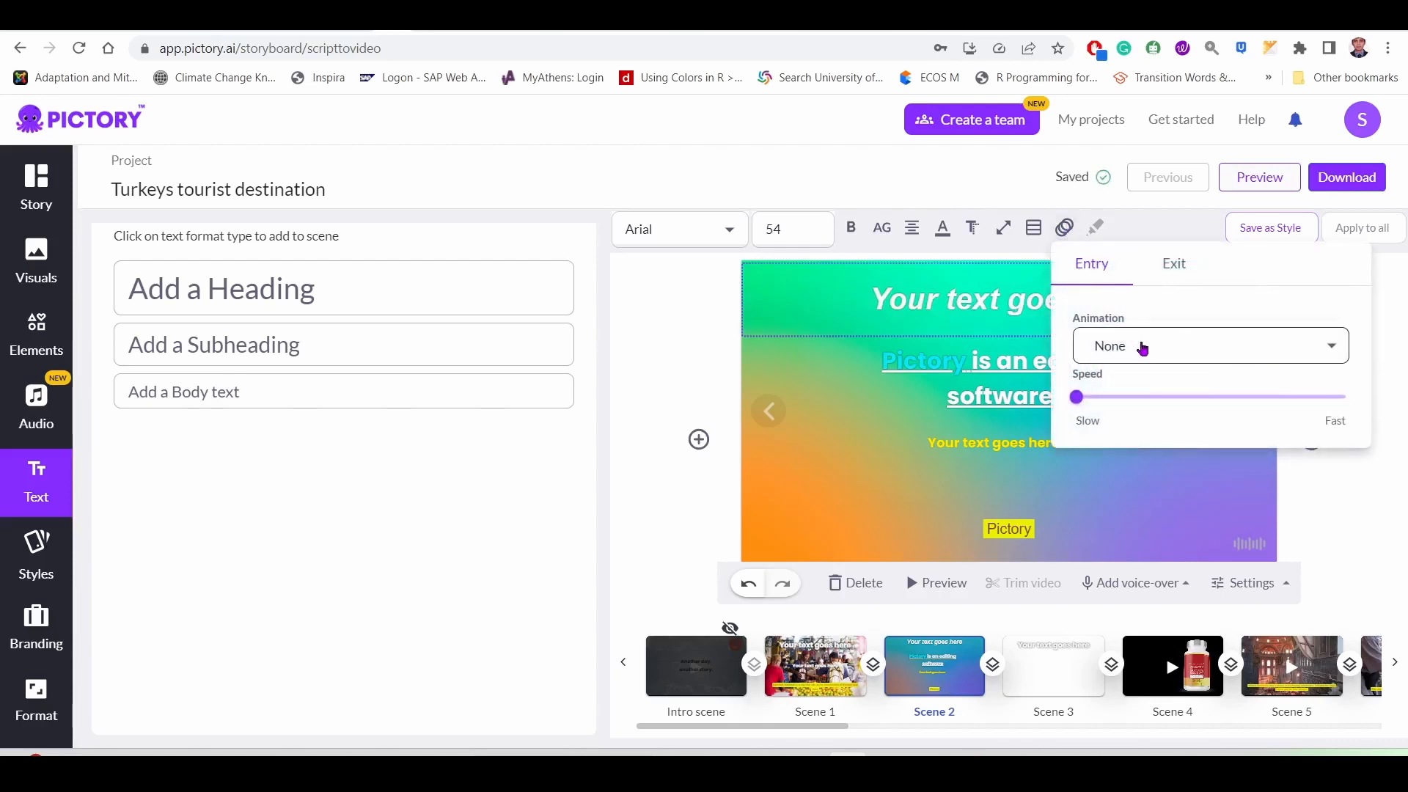
{"action": "left_click", "coordinate": [1258, 350]}
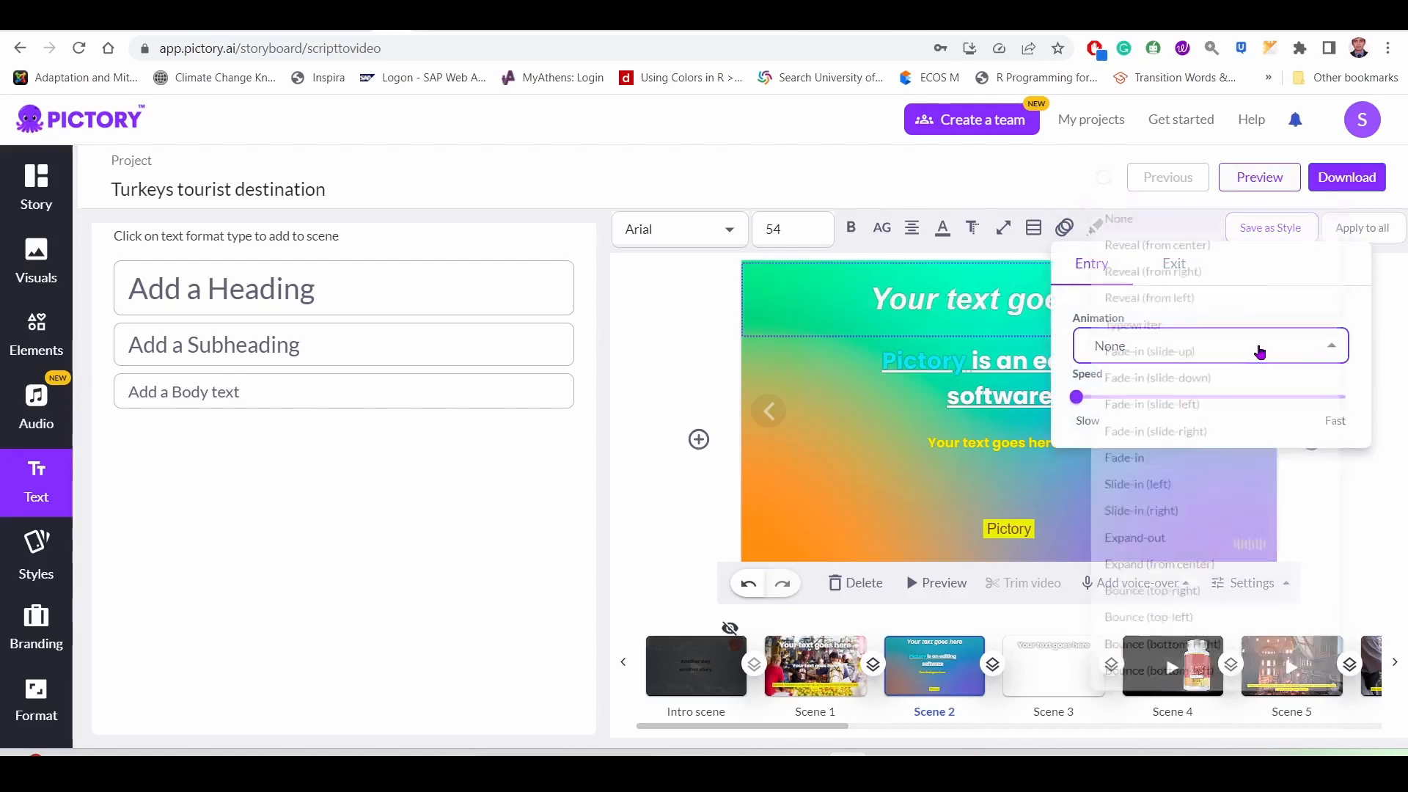
{"action": "left_click", "coordinate": [1184, 320]}
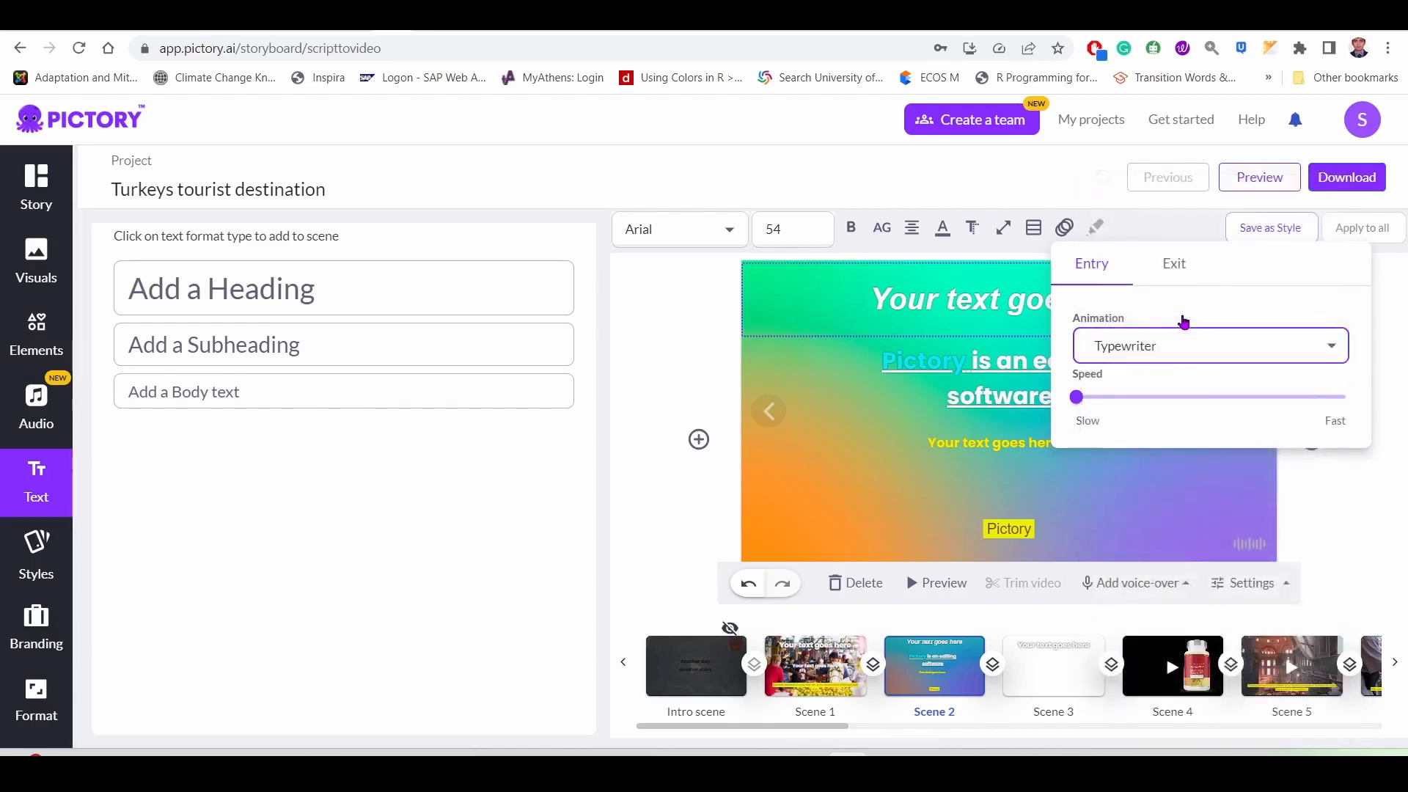
{"action": "left_click", "coordinate": [975, 196]}
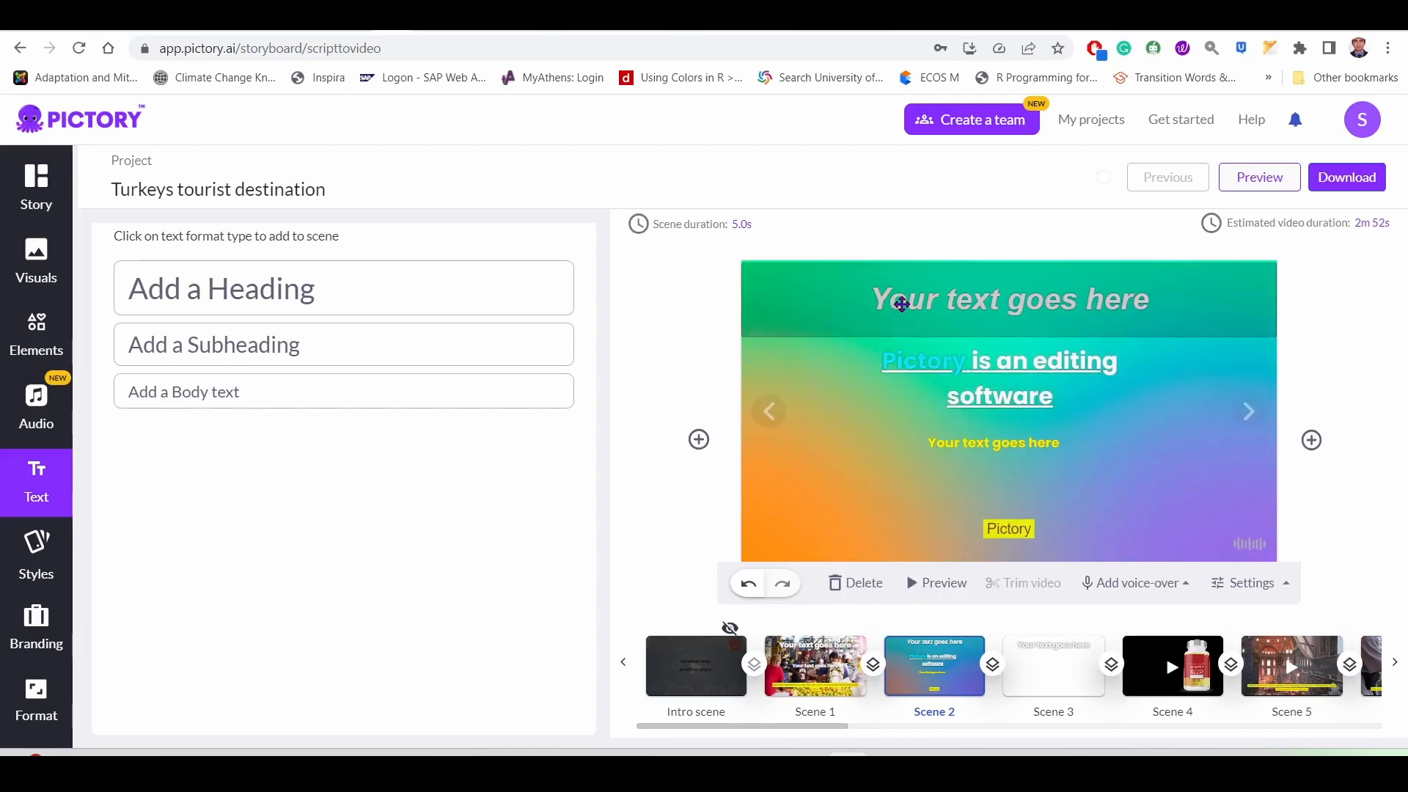
Step: Set the subheading's entry animation to Fade-in
{"action": "left_click", "coordinate": [1001, 380]}
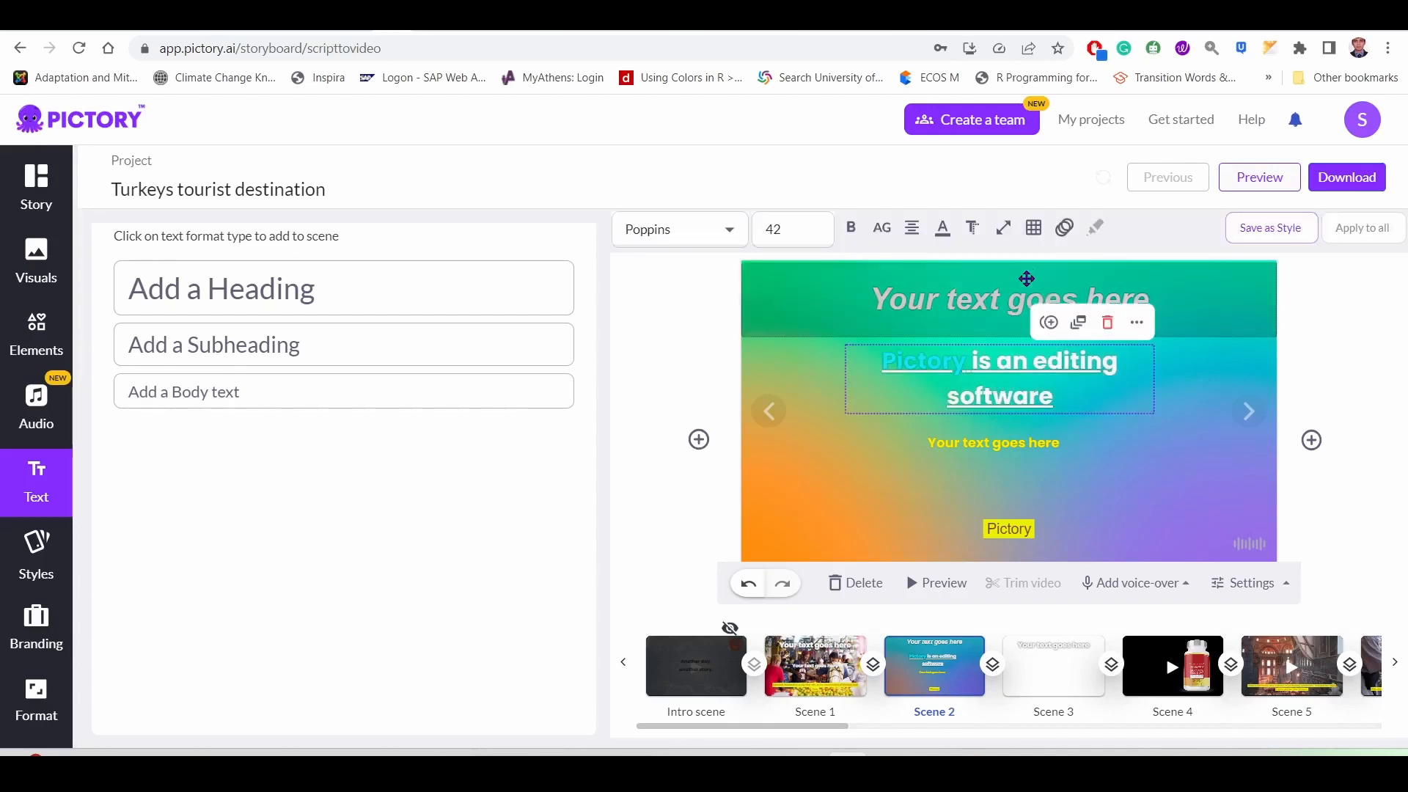
{"action": "left_click", "coordinate": [1065, 229]}
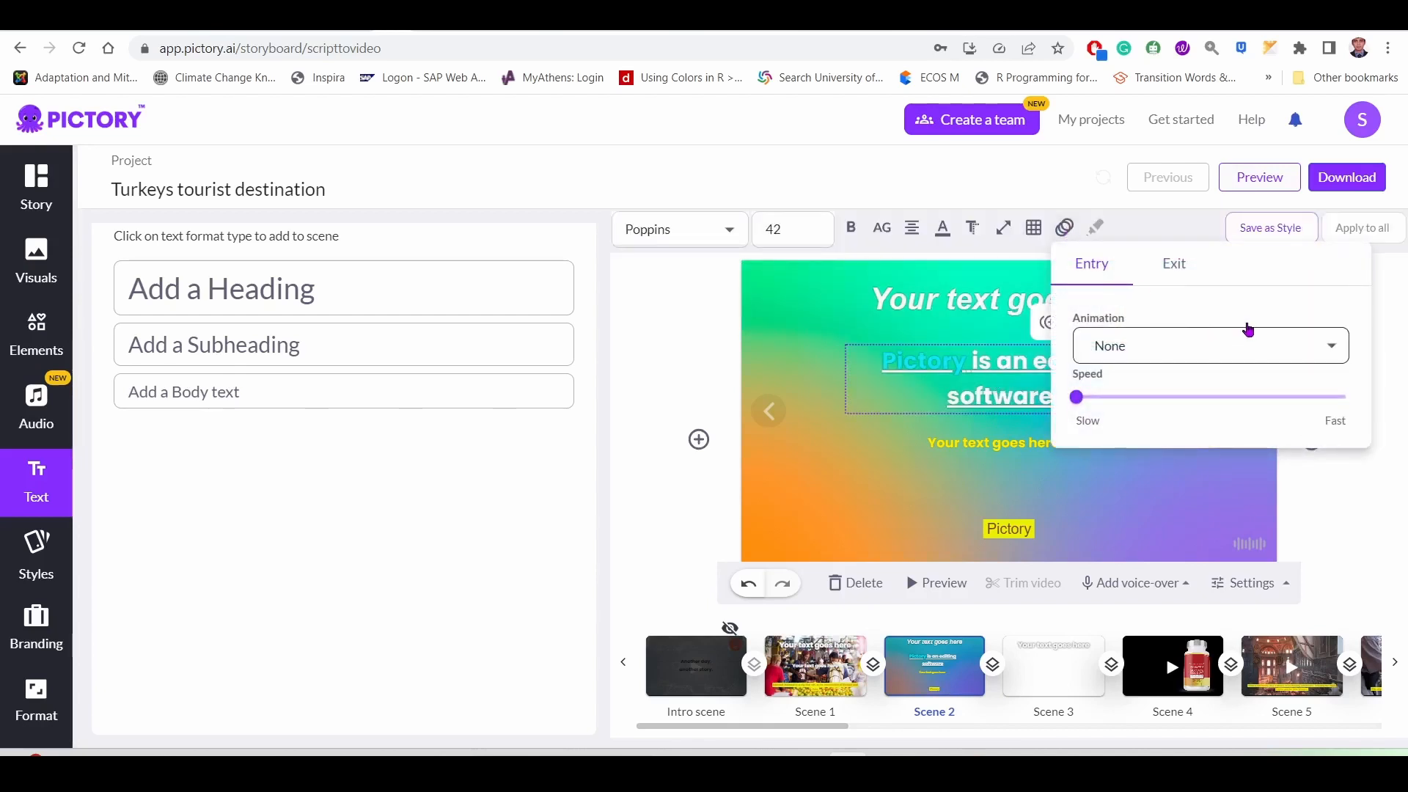
{"action": "left_click", "coordinate": [1298, 352]}
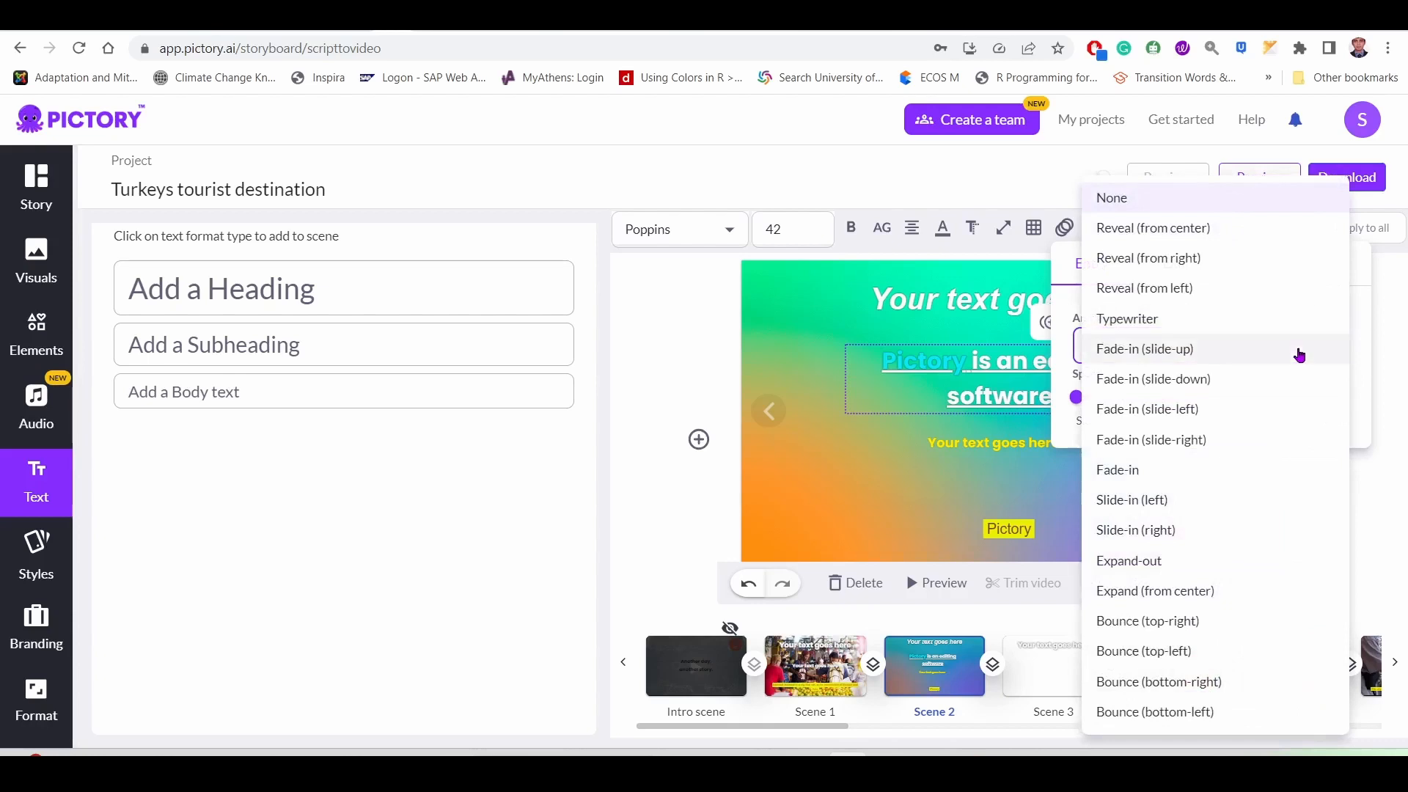
{"action": "left_click", "coordinate": [1179, 473]}
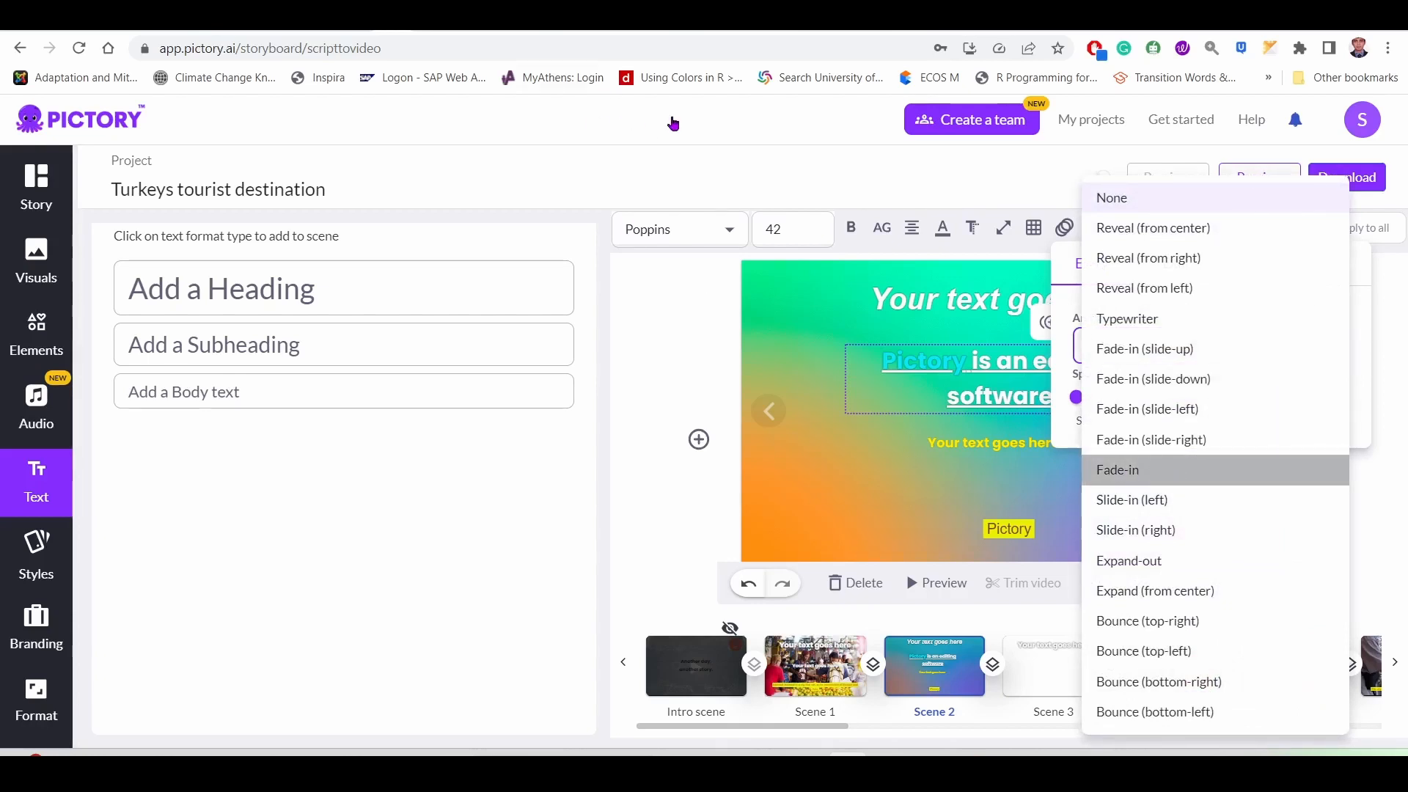
{"action": "left_click", "coordinate": [754, 475]}
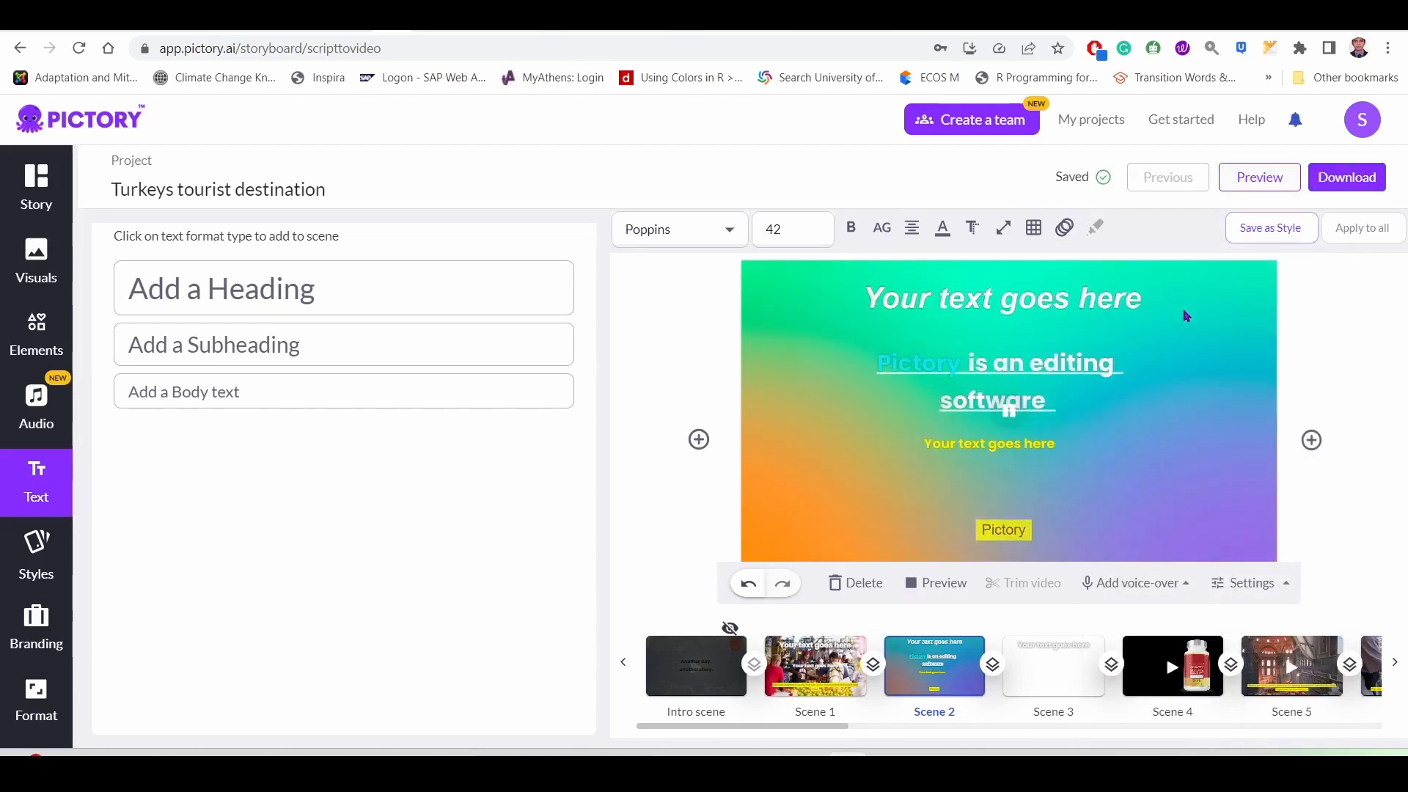
Step: Preview Scene 2 to check the text animations
{"action": "left_click", "coordinate": [935, 380]}
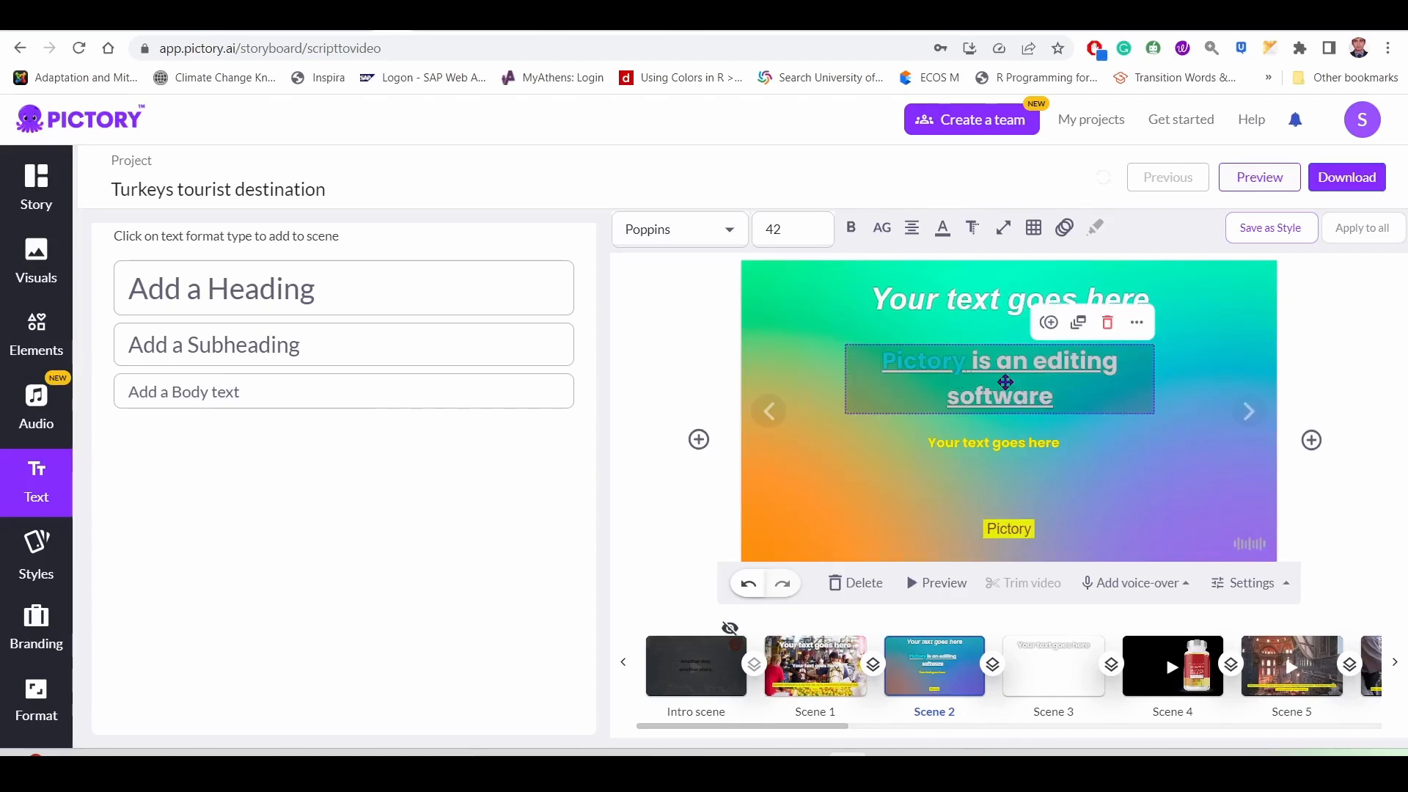
{"action": "left_click", "coordinate": [1337, 311]}
{"action": "left_click", "coordinate": [941, 583]}
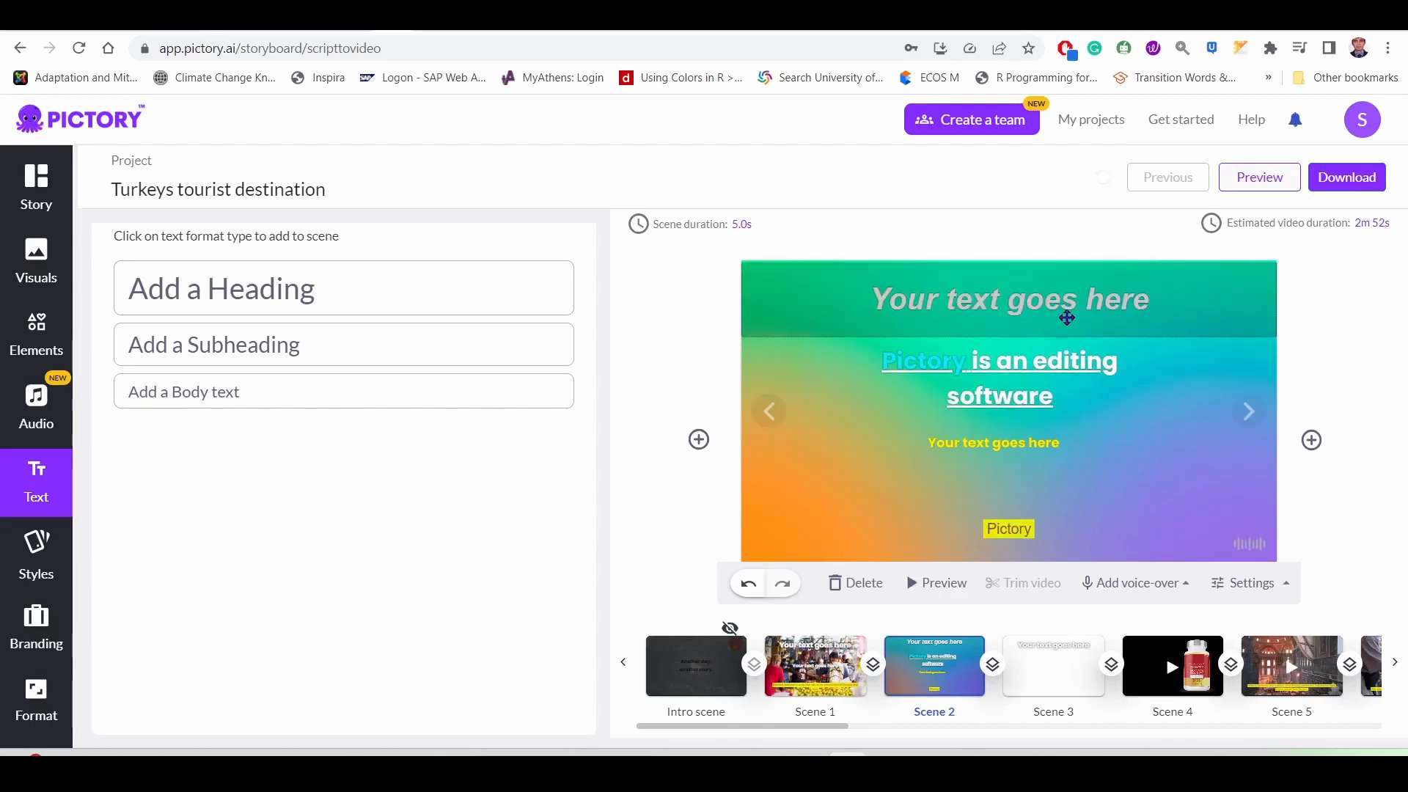
Step: Set the speed of the subheading's Fade-in entry animation to the slowest setting
{"action": "left_click", "coordinate": [998, 389]}
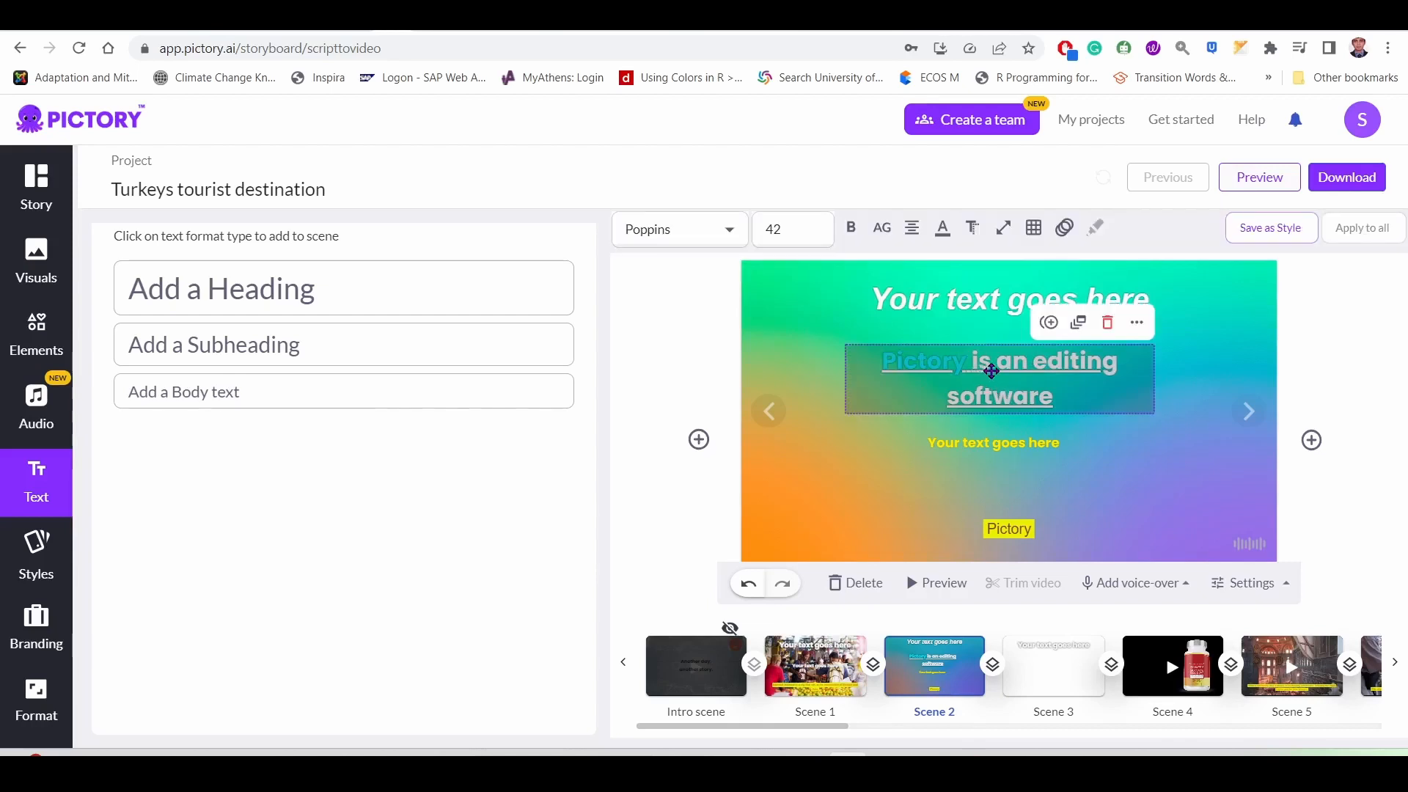
{"action": "left_click", "coordinate": [1064, 228]}
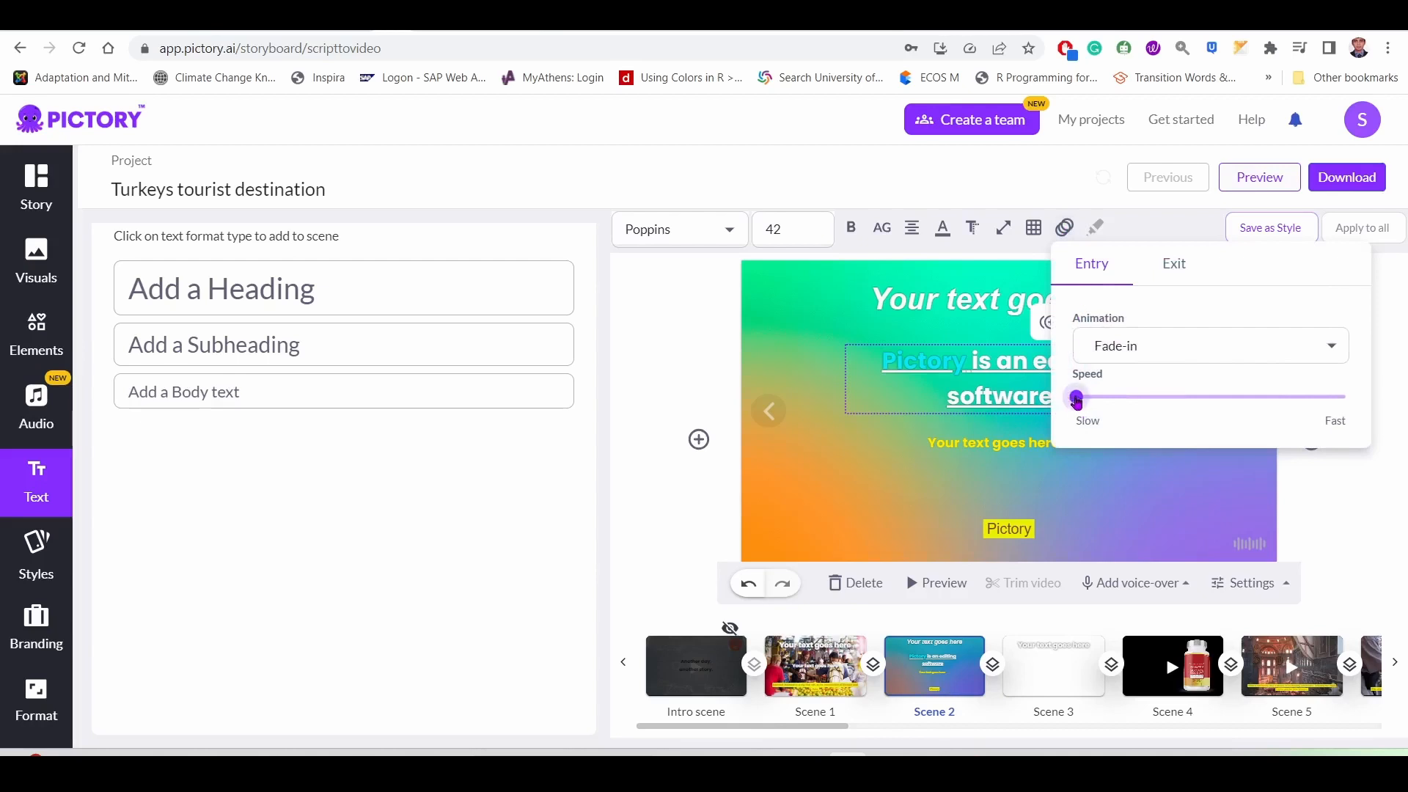
{"action": "mouse_move", "coordinate": [1076, 398]}
{"action": "left_mouse_down"}
{"action": "mouse_move", "coordinate": [1256, 398]}
{"action": "mouse_move", "coordinate": [1074, 399]}
{"action": "left_mouse_up"}
{"action": "left_click", "coordinate": [949, 371]}
{"action": "left_click", "coordinate": [1285, 352]}
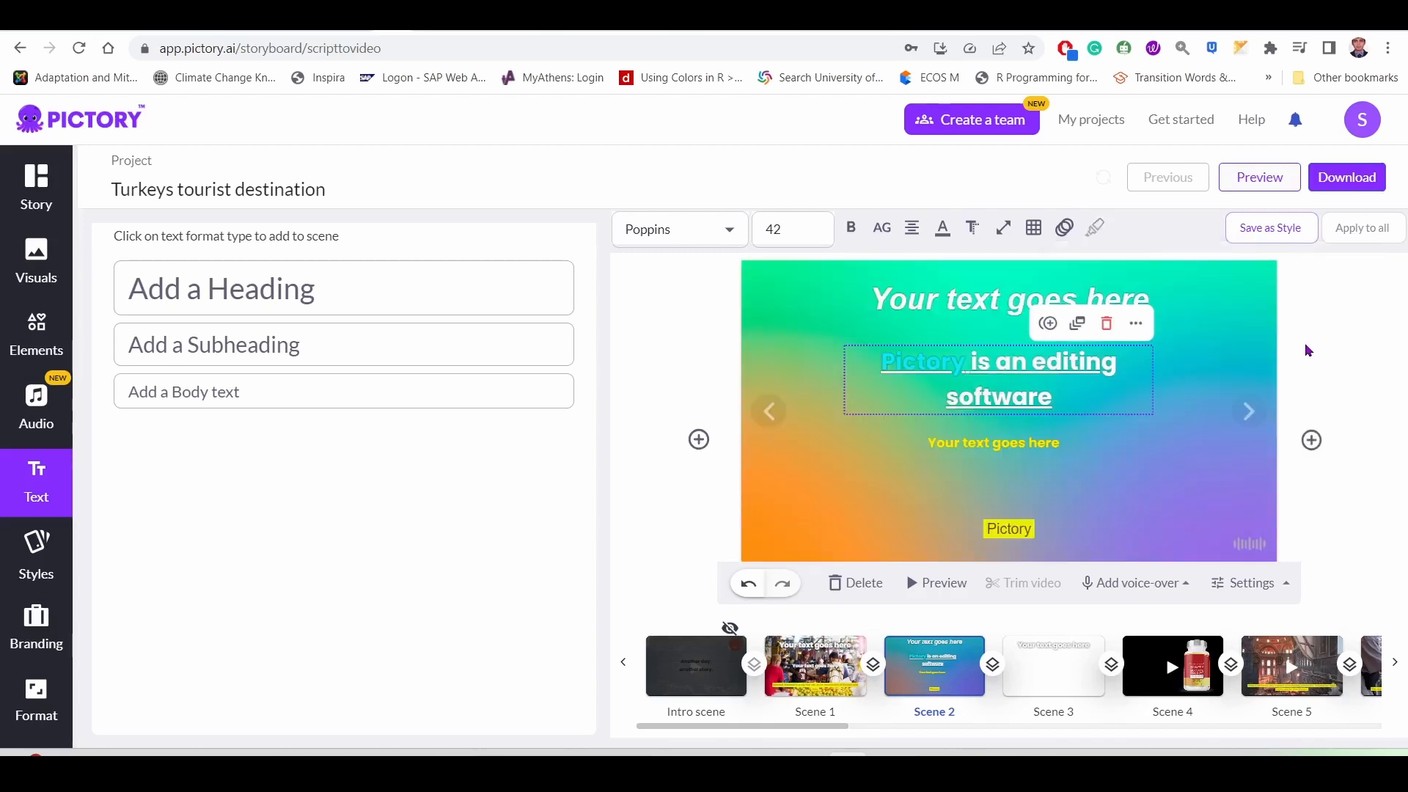
Step: Nudge the subheading slightly to the right within the scene
{"action": "left_click", "coordinate": [1001, 377]}
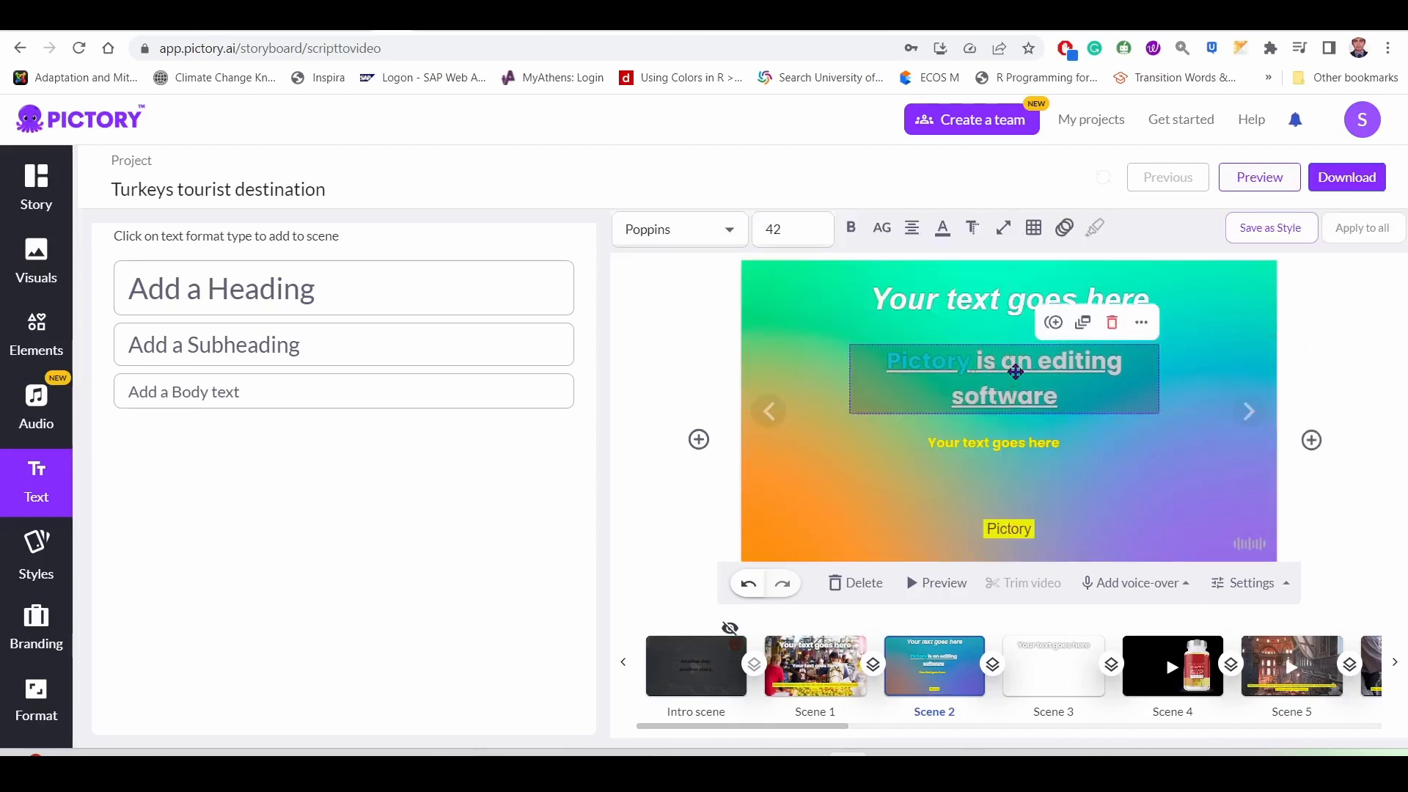
{"action": "left_click", "coordinate": [1048, 322]}
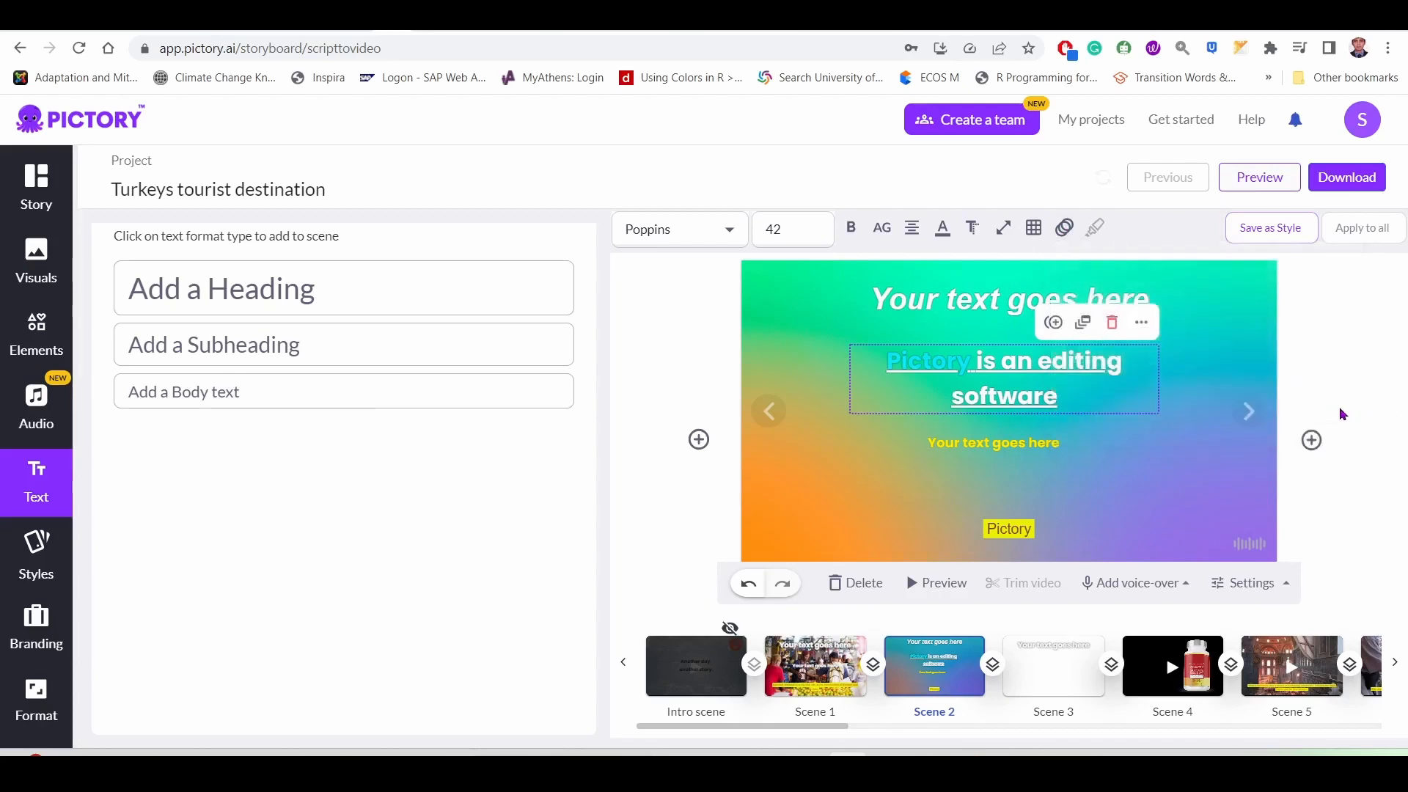
{"action": "left_click", "coordinate": [1075, 333]}
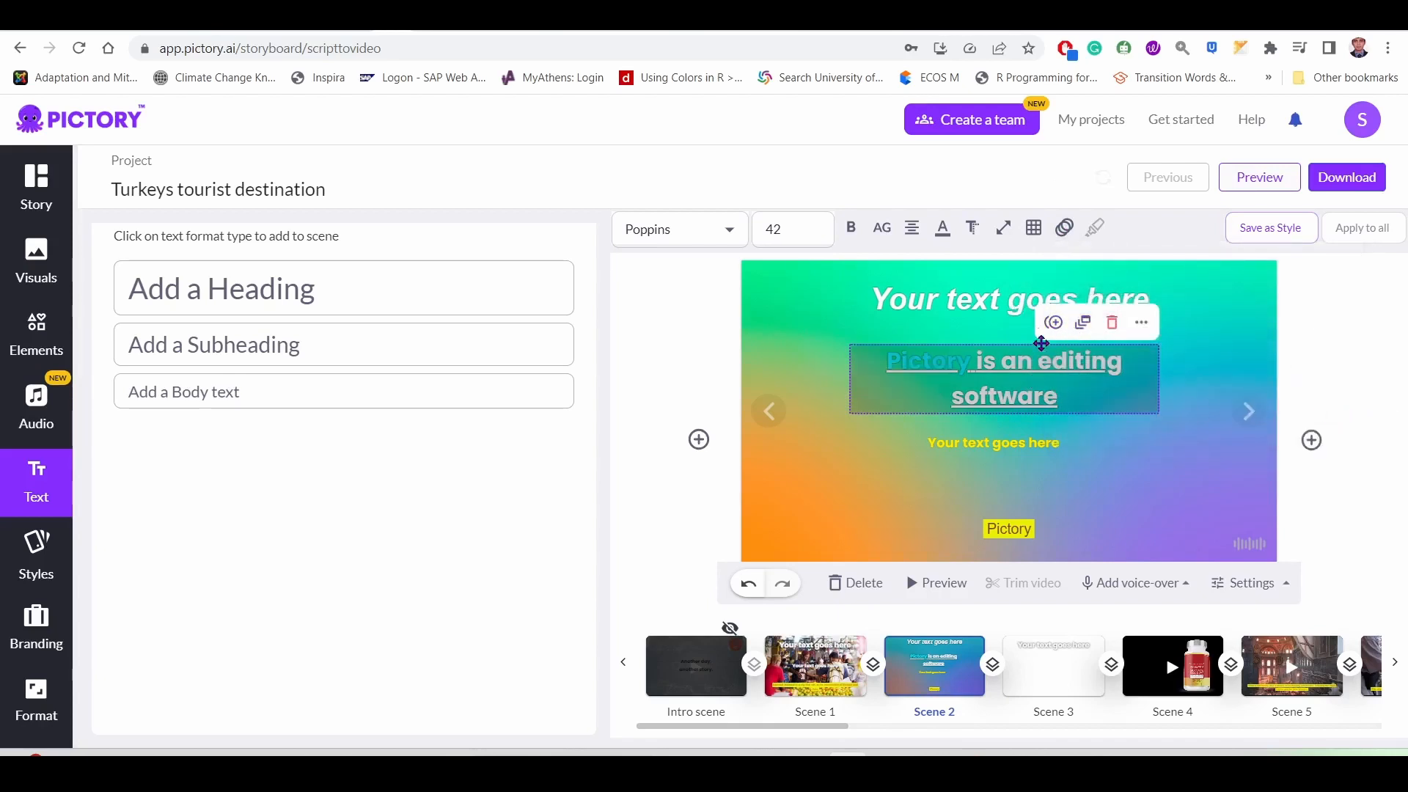
Step: Set the heading's Typewriter entry animation to the slowest speed and preview Scene 2
{"action": "left_click", "coordinate": [1006, 300]}
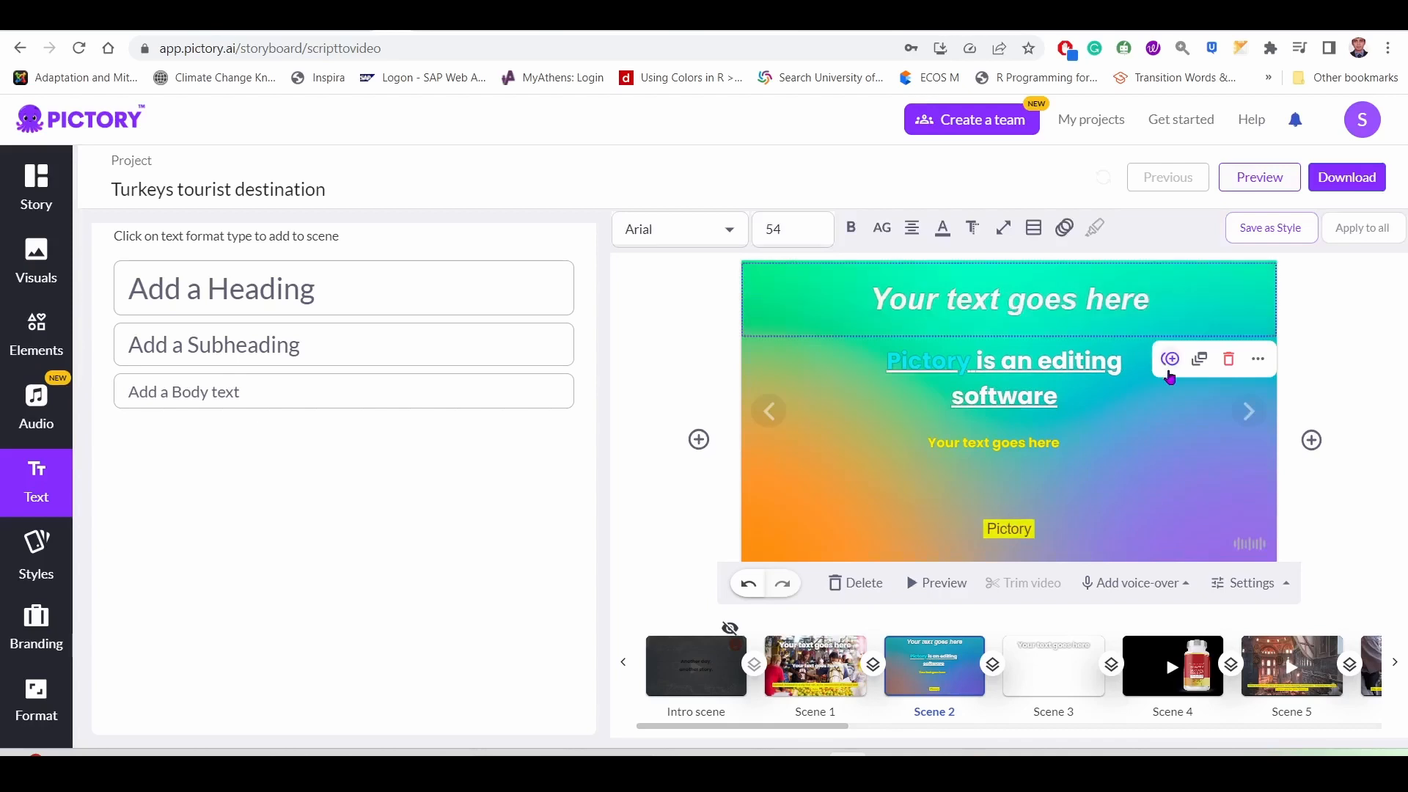
{"action": "left_click", "coordinate": [1063, 230]}
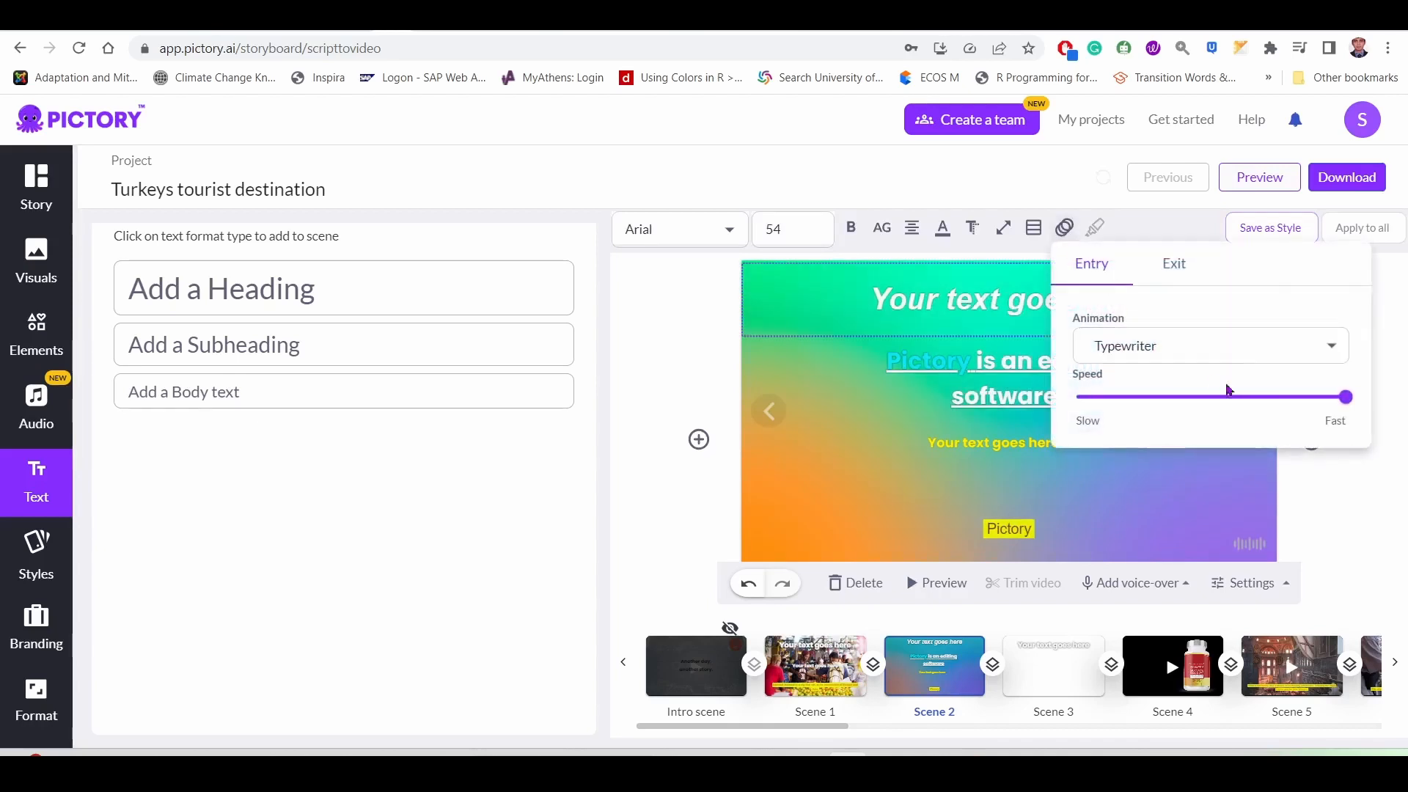
{"action": "left_click_drag", "start_coordinate": [1307, 404], "coordinate": [1077, 399]}
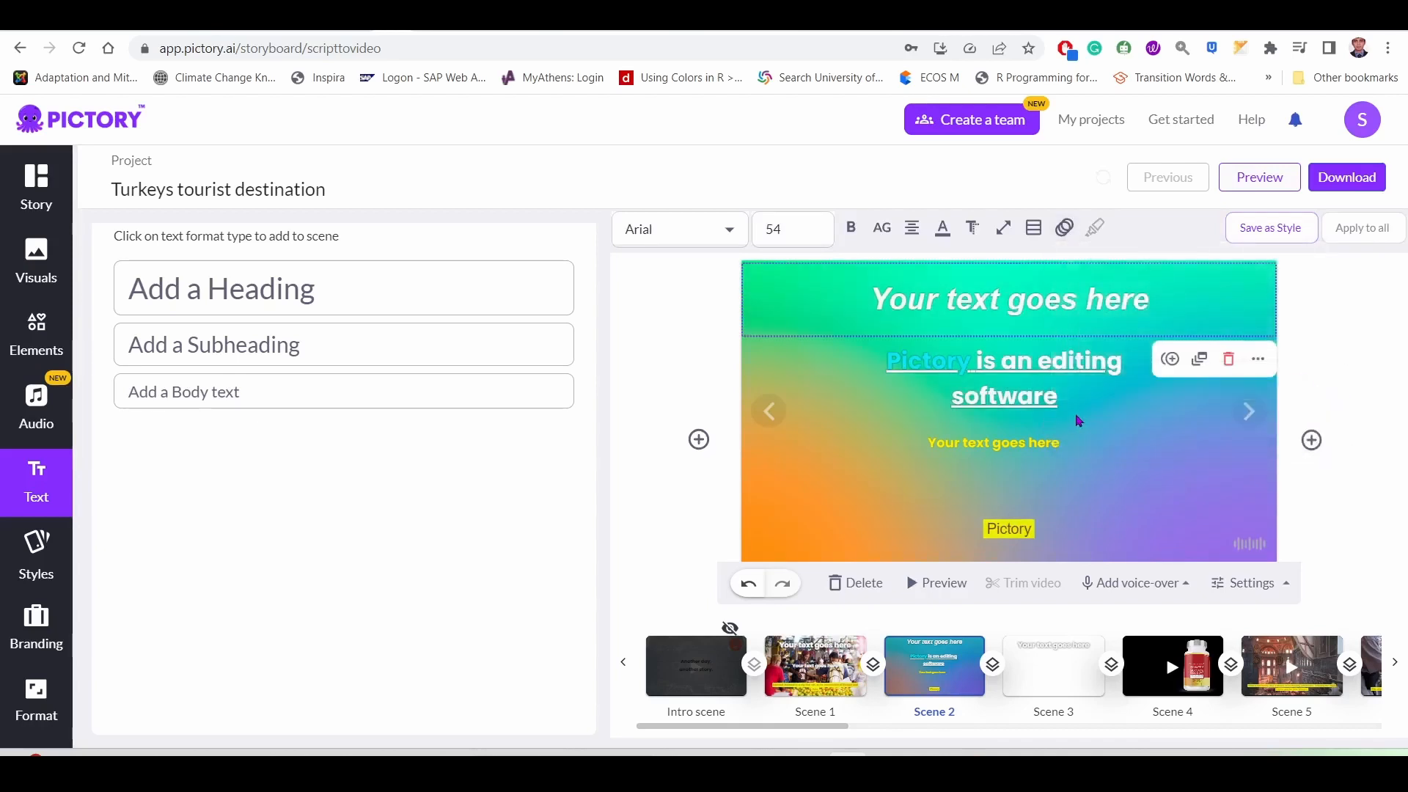
{"action": "left_click", "coordinate": [698, 365]}
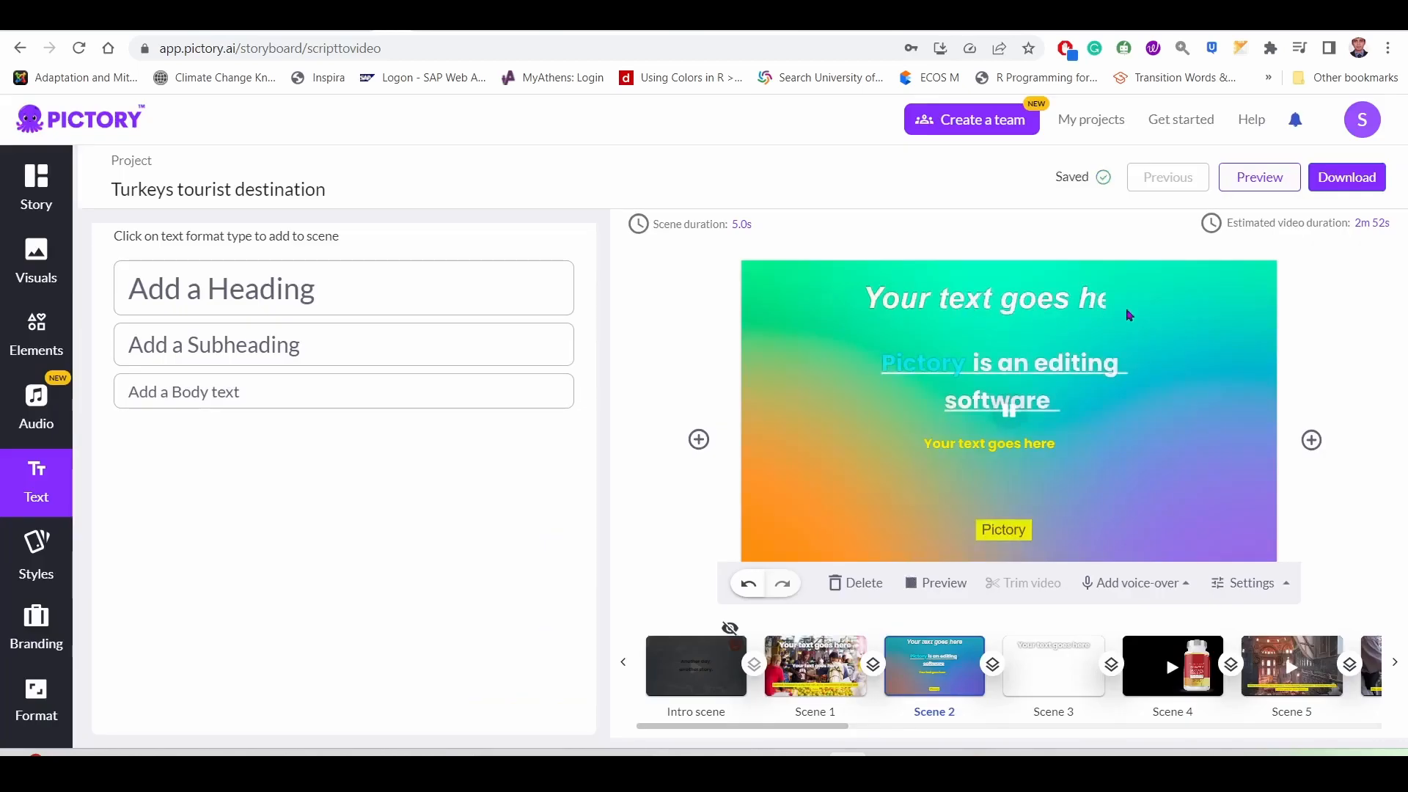
{"action": "left_click", "coordinate": [1058, 334]}
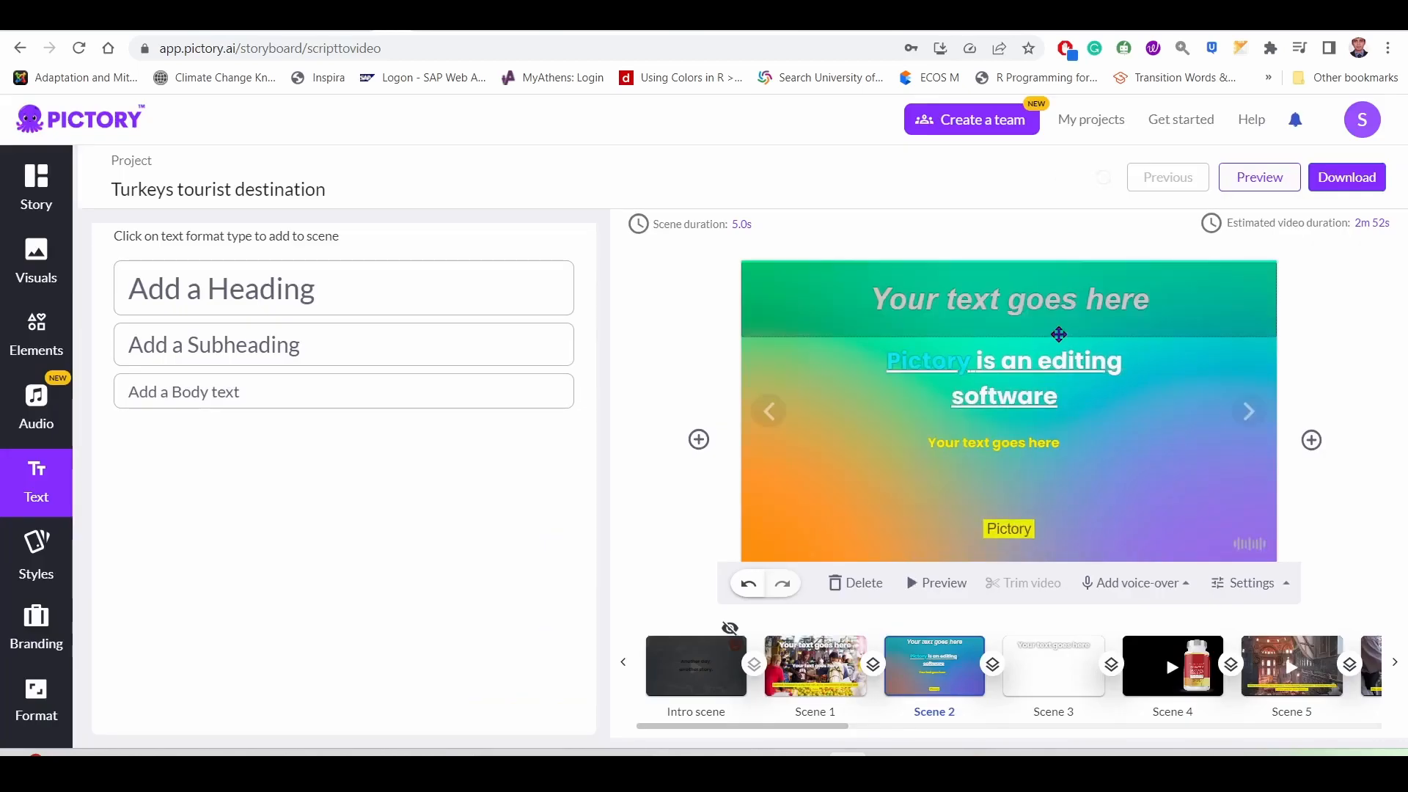
Step: Examine the entry animation type and speed settings of Scene 2's heading
{"action": "left_click", "coordinate": [1096, 307]}
{"action": "left_click", "coordinate": [1064, 227]}
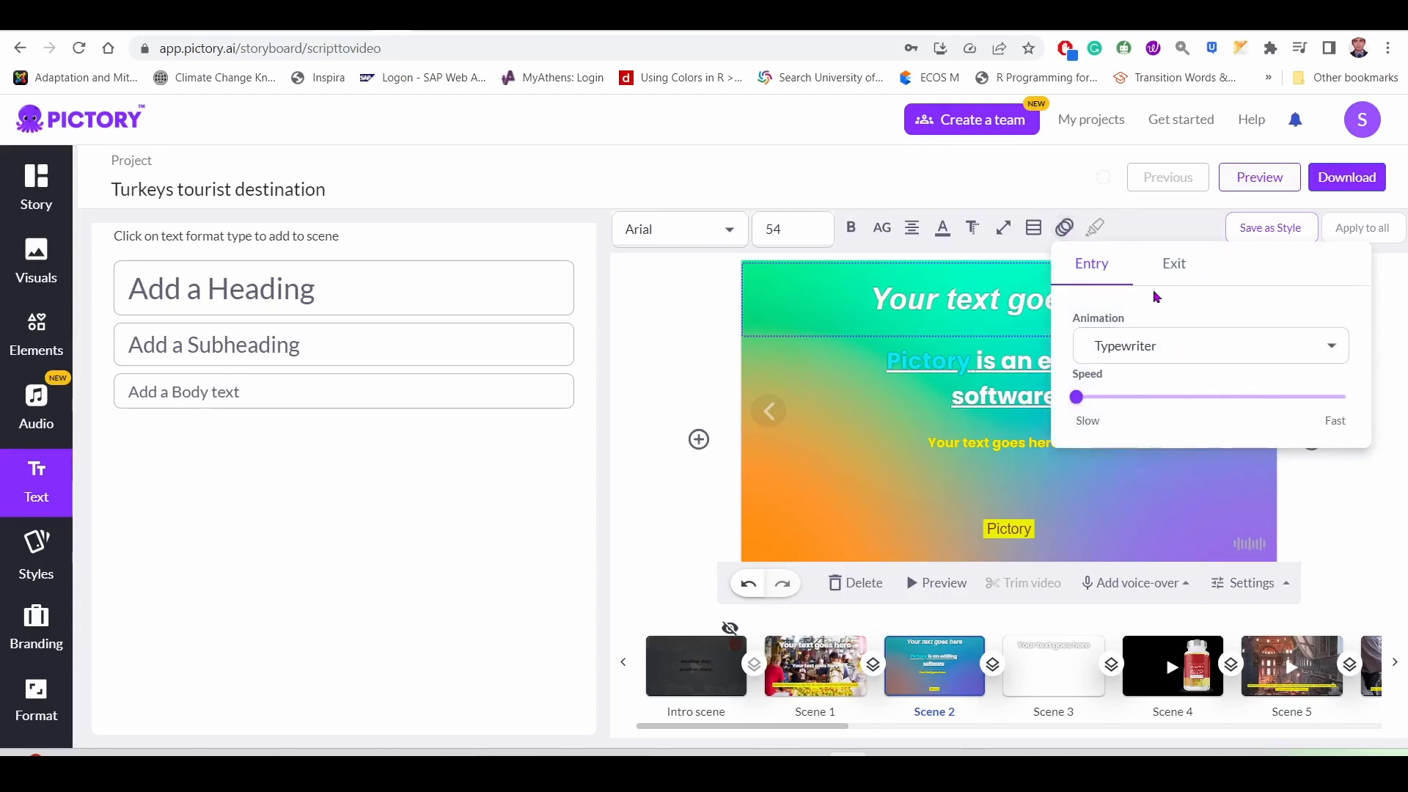
{"action": "left_click", "coordinate": [1031, 345]}
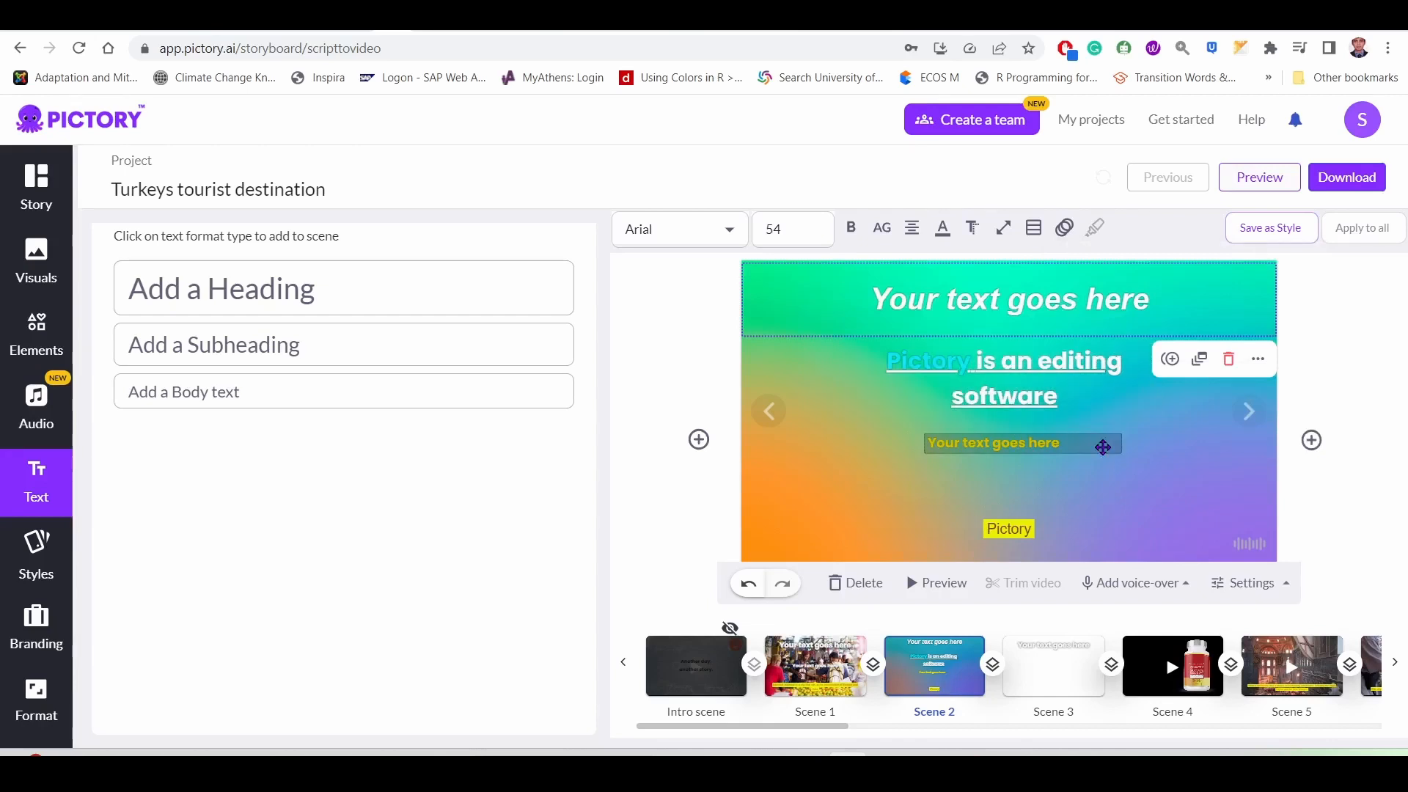
{"action": "left_click", "coordinate": [1063, 227]}
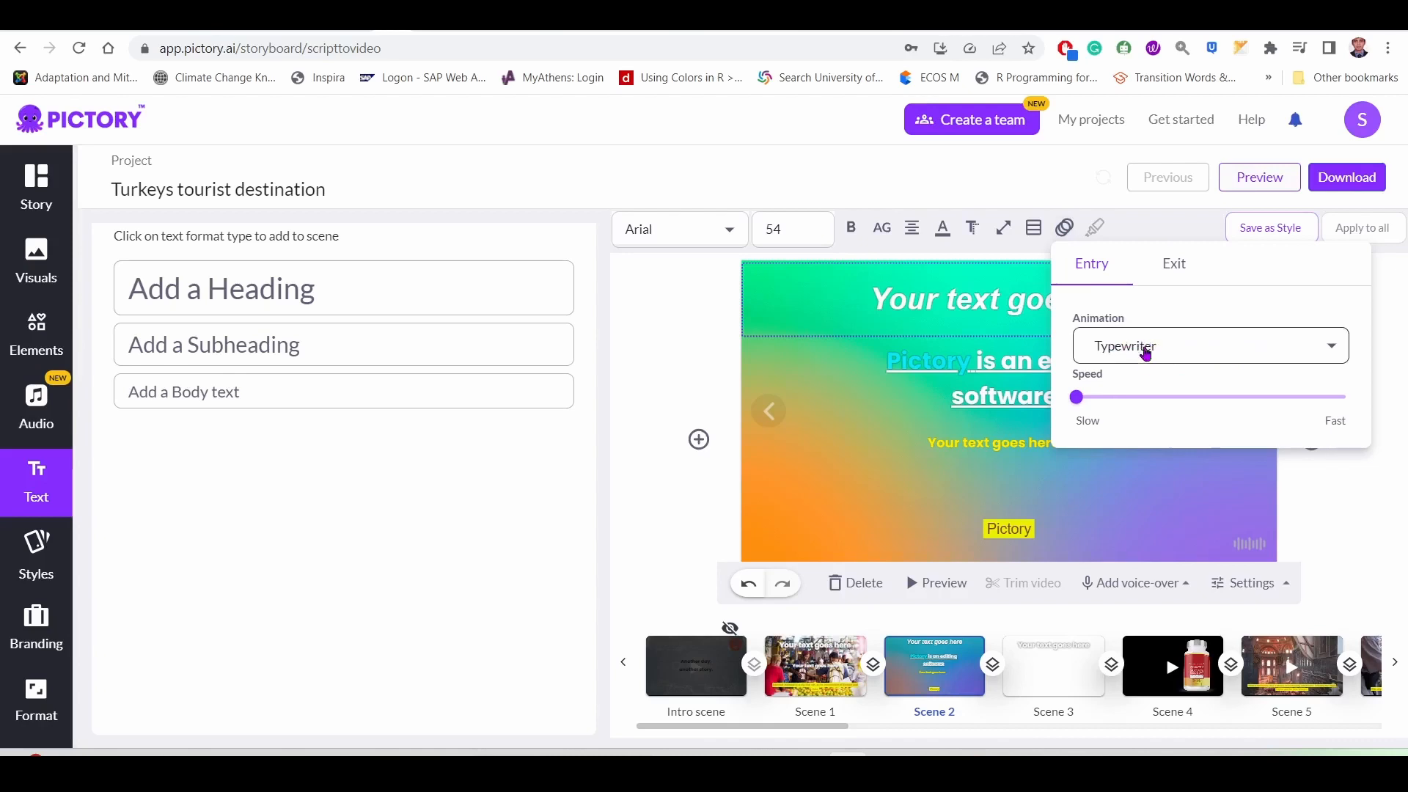
{"action": "left_click", "coordinate": [1014, 374]}
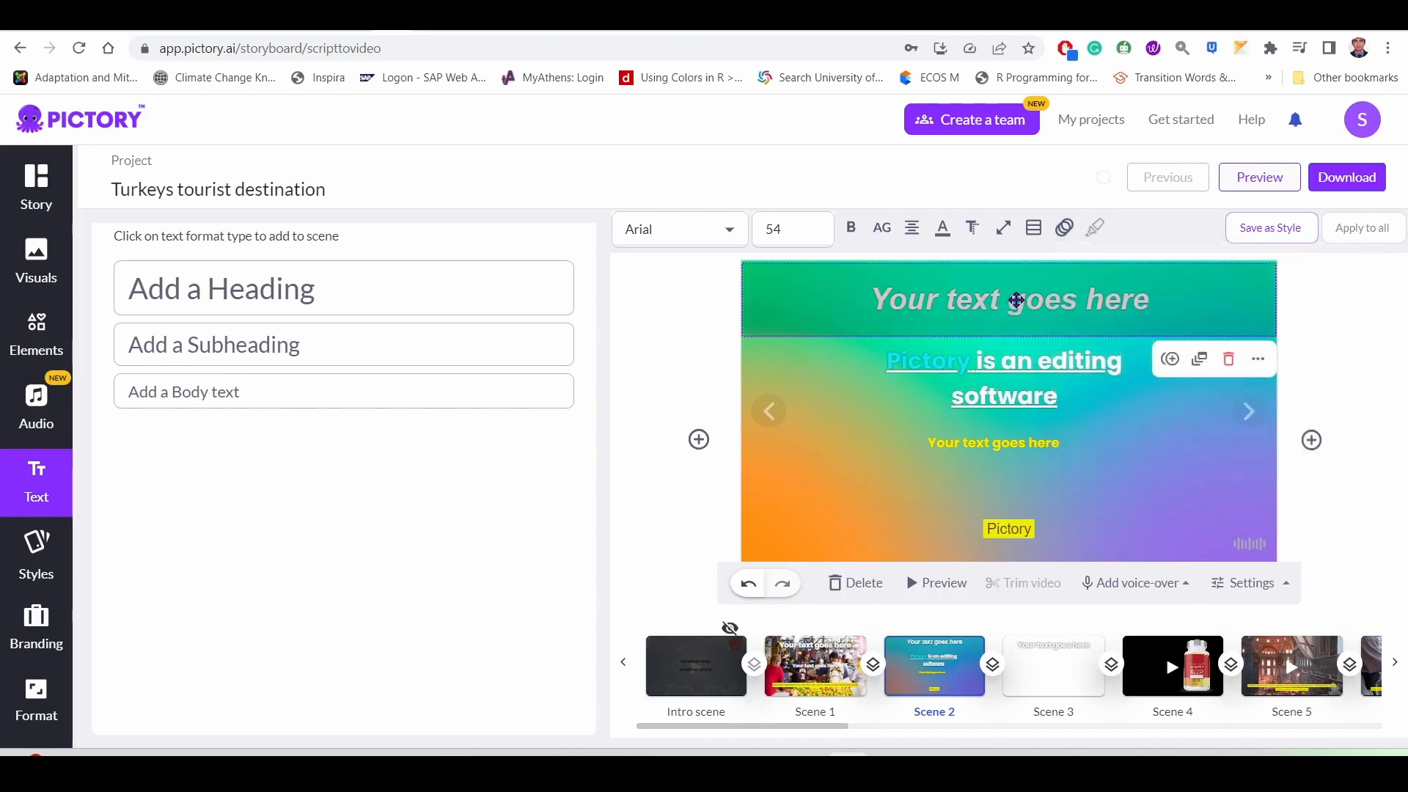
{"action": "double_click", "coordinate": [1016, 300]}
{"action": "left_click", "coordinate": [695, 371]}
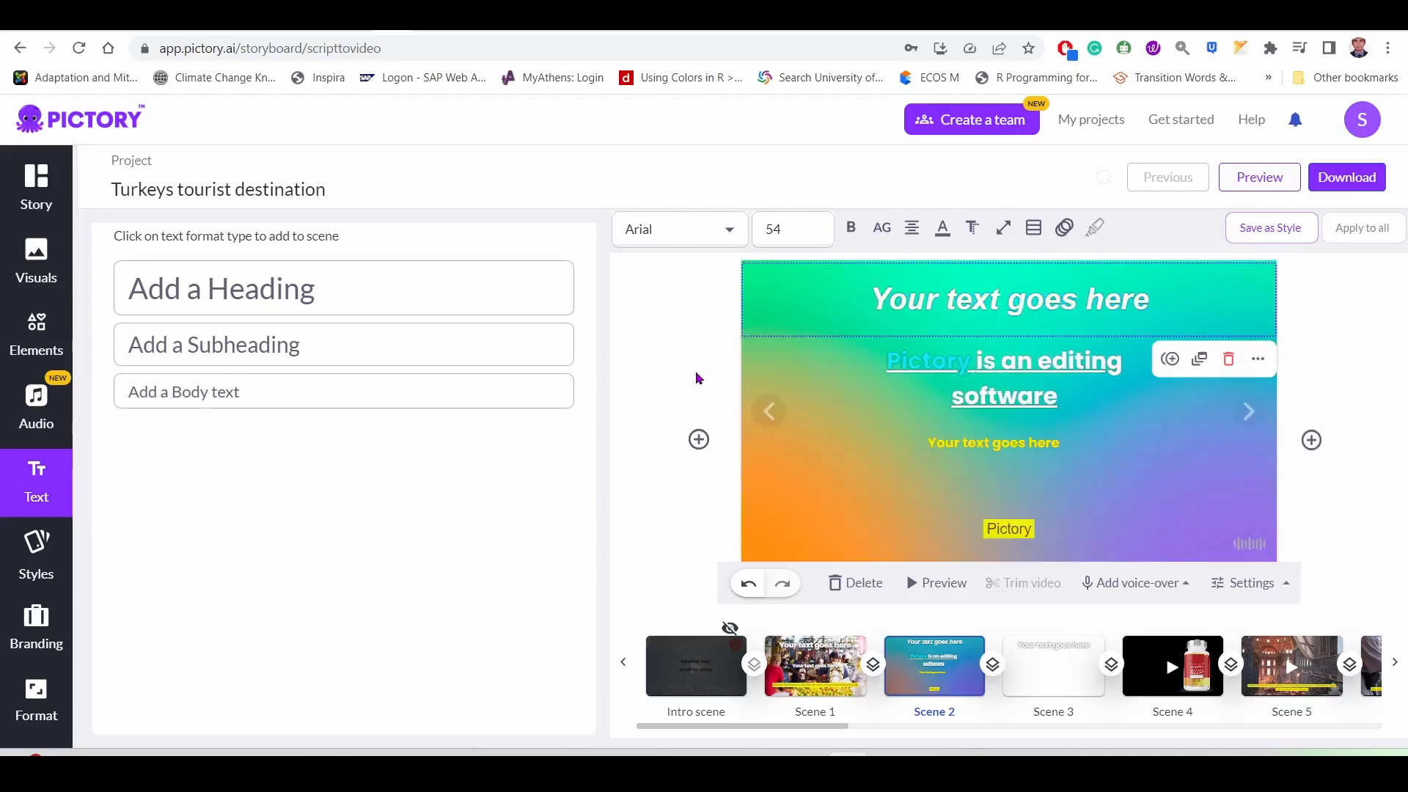
{"action": "left_click", "coordinate": [1004, 300]}
{"action": "left_click", "coordinate": [1065, 228]}
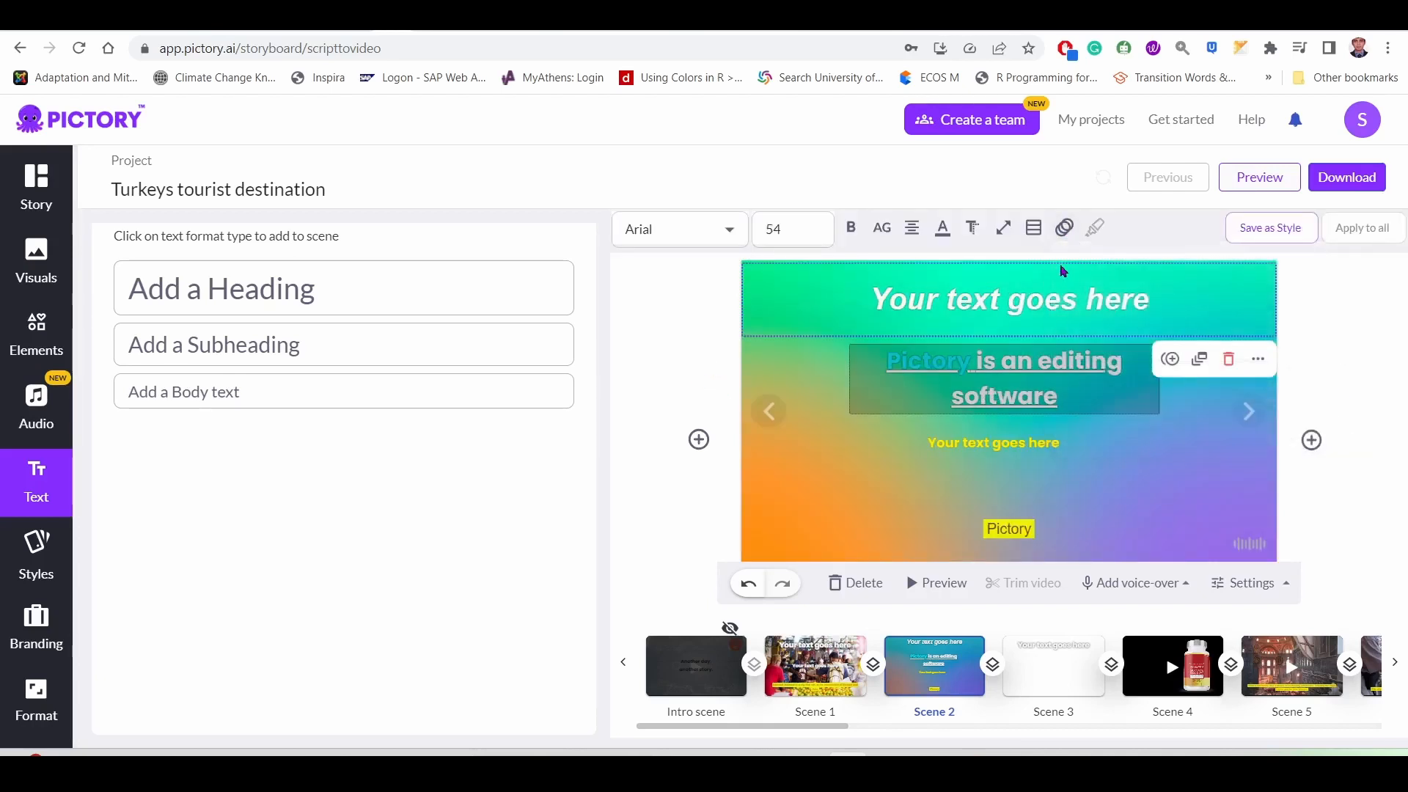
{"action": "left_click", "coordinate": [1063, 231]}
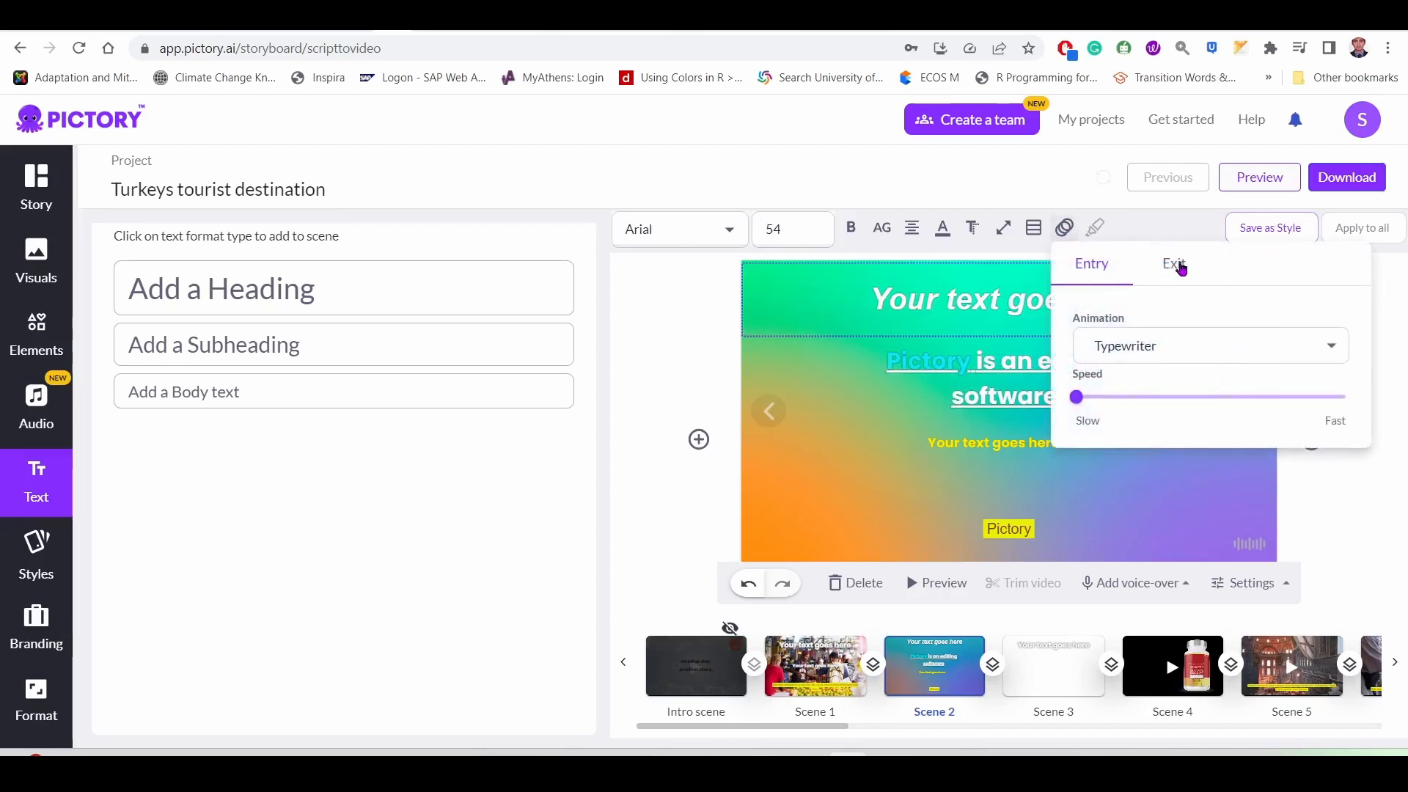
{"action": "left_click", "coordinate": [672, 340]}
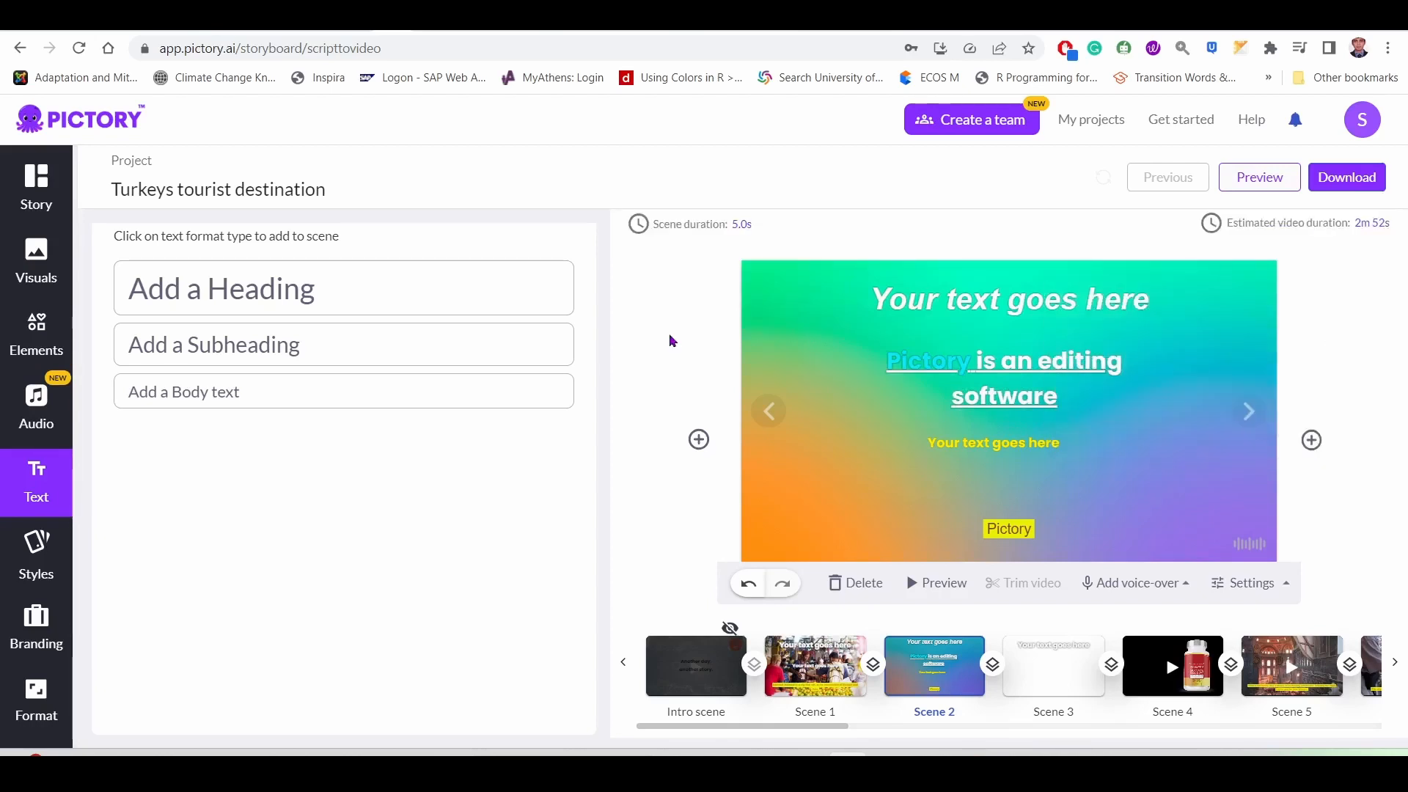
Step: Display the exit animation options available for Scene 2's heading
{"action": "left_click", "coordinate": [741, 225]}
{"action": "left_click", "coordinate": [822, 318]}
{"action": "left_click", "coordinate": [1046, 312]}
{"action": "left_click", "coordinate": [1064, 228]}
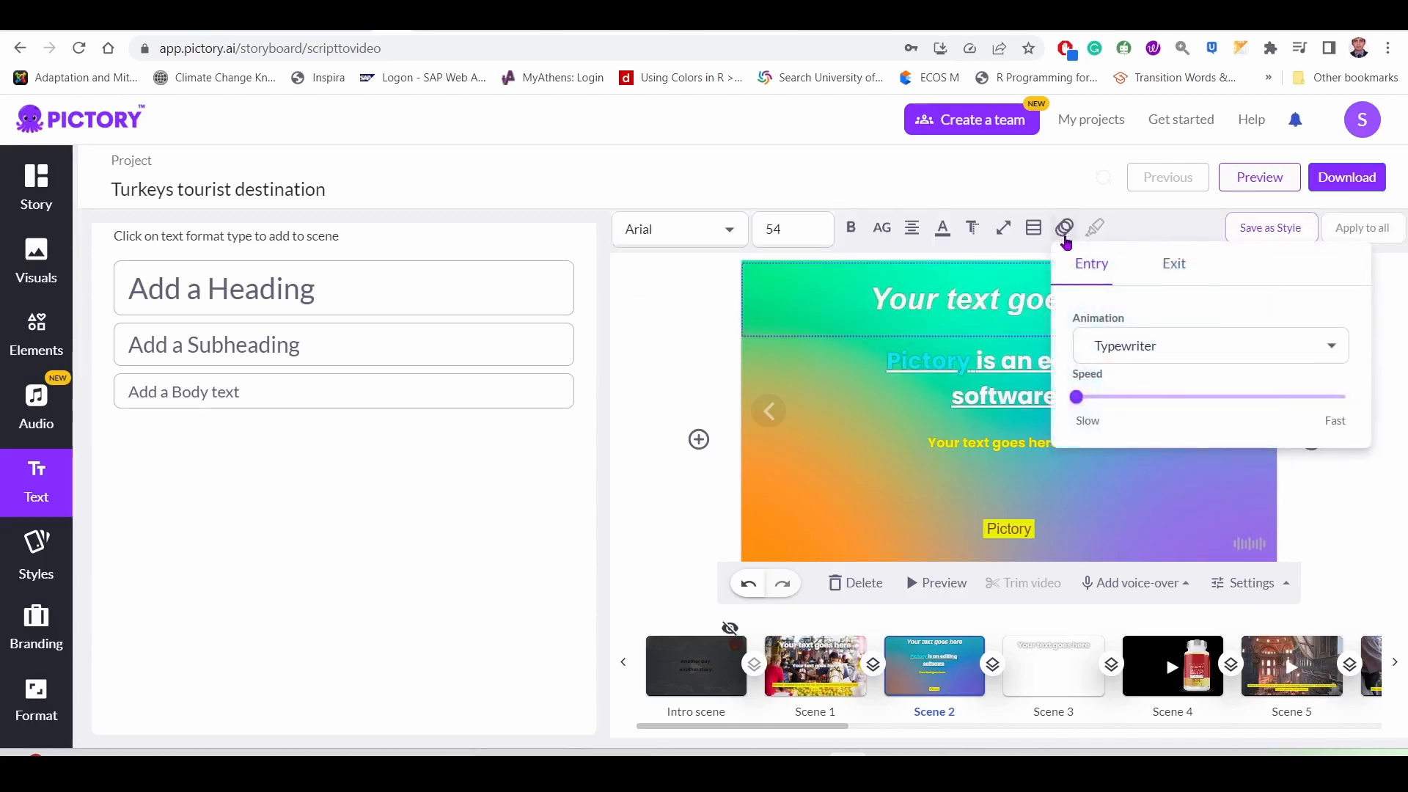
{"action": "left_click", "coordinate": [1173, 262]}
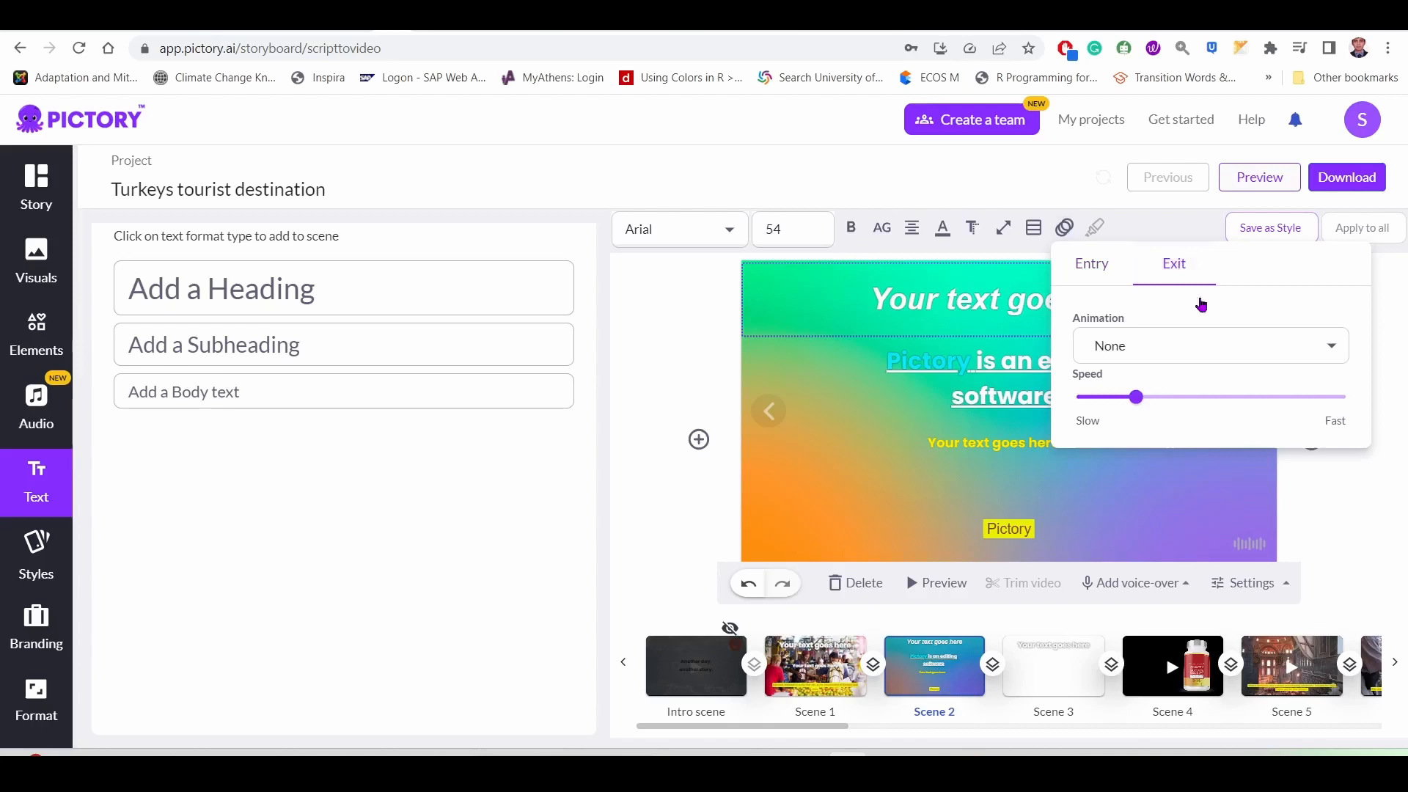
{"action": "left_click", "coordinate": [1336, 354]}
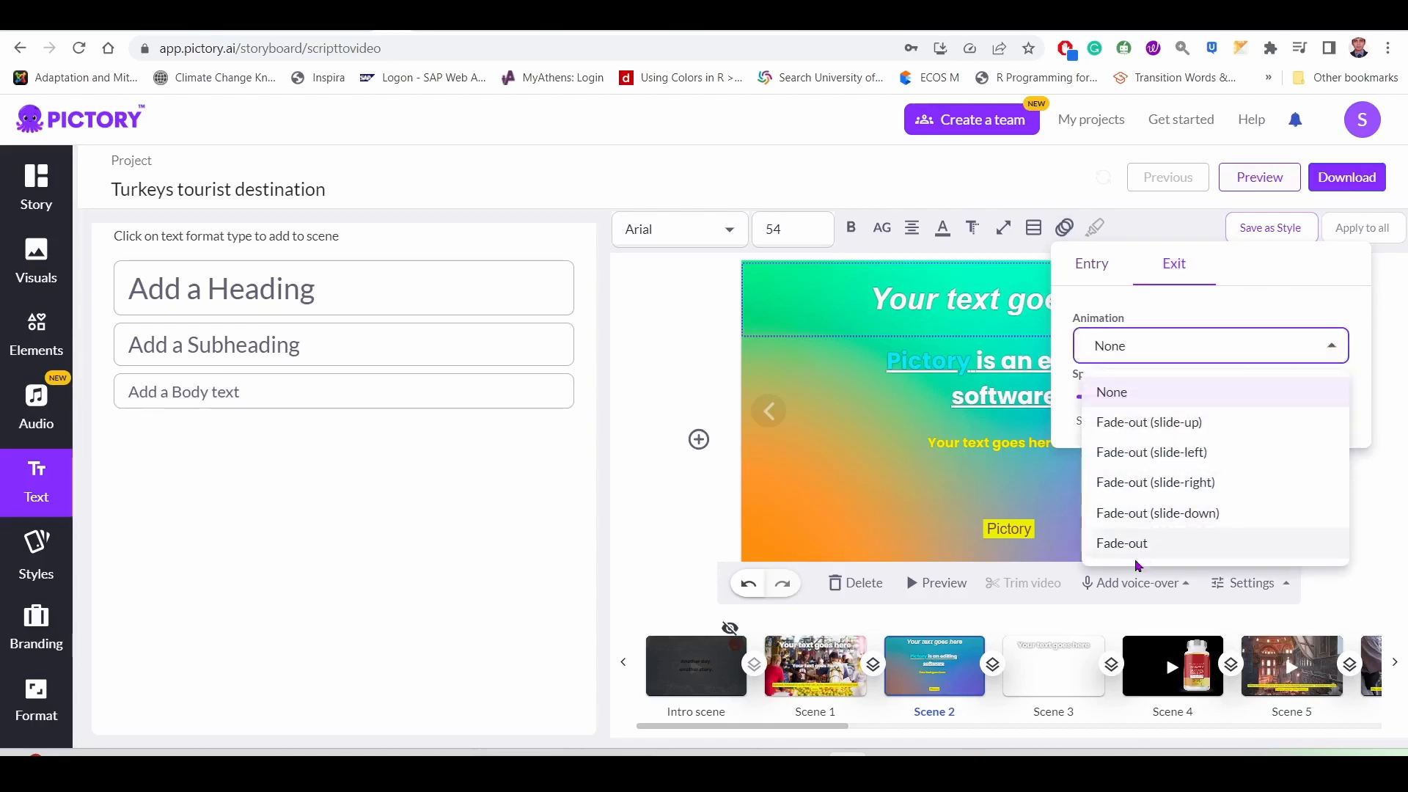
Step: Set the entry animation of the "Pictory is an editing software" subheading to Bounce (bottom-right)
{"action": "left_click", "coordinate": [940, 402]}
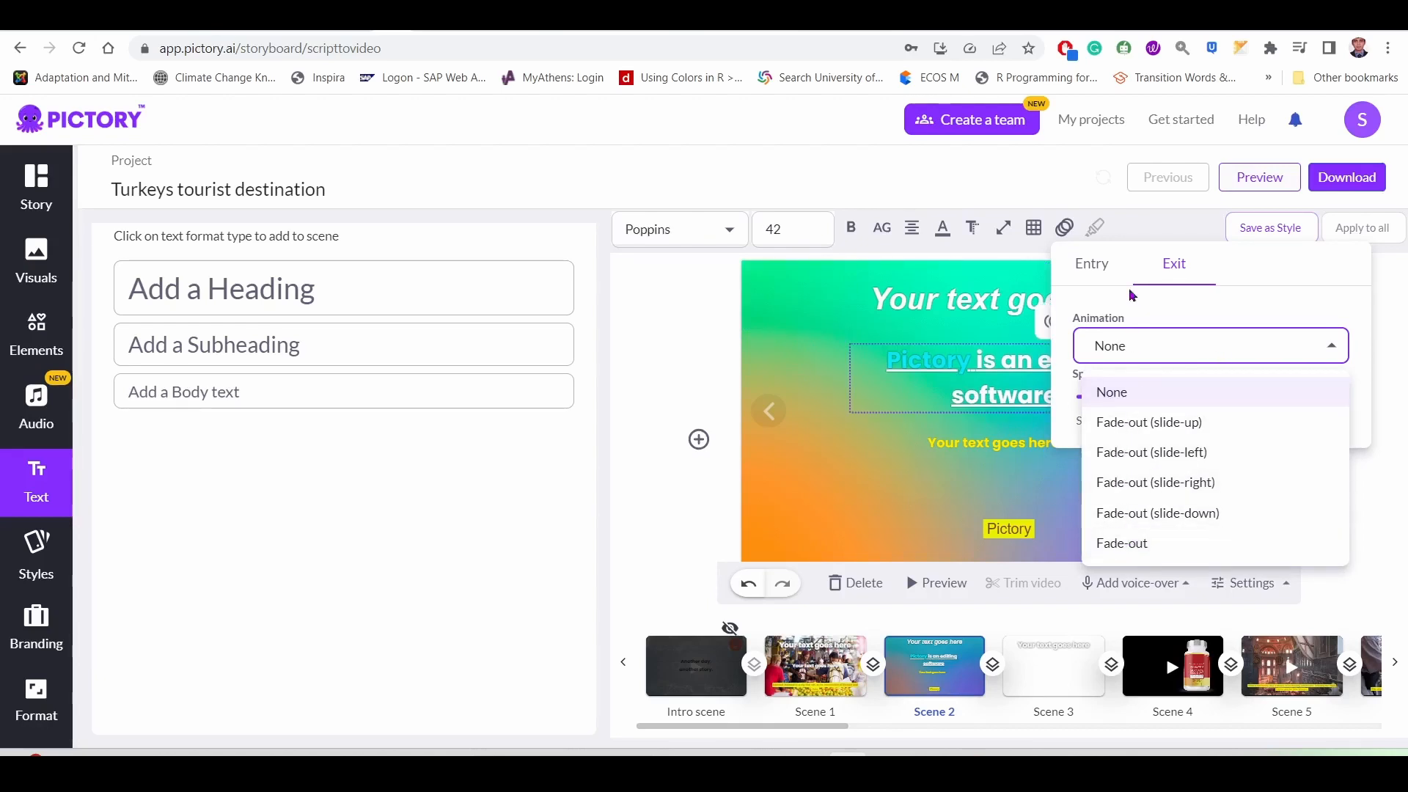
{"action": "left_click", "coordinate": [1097, 273]}
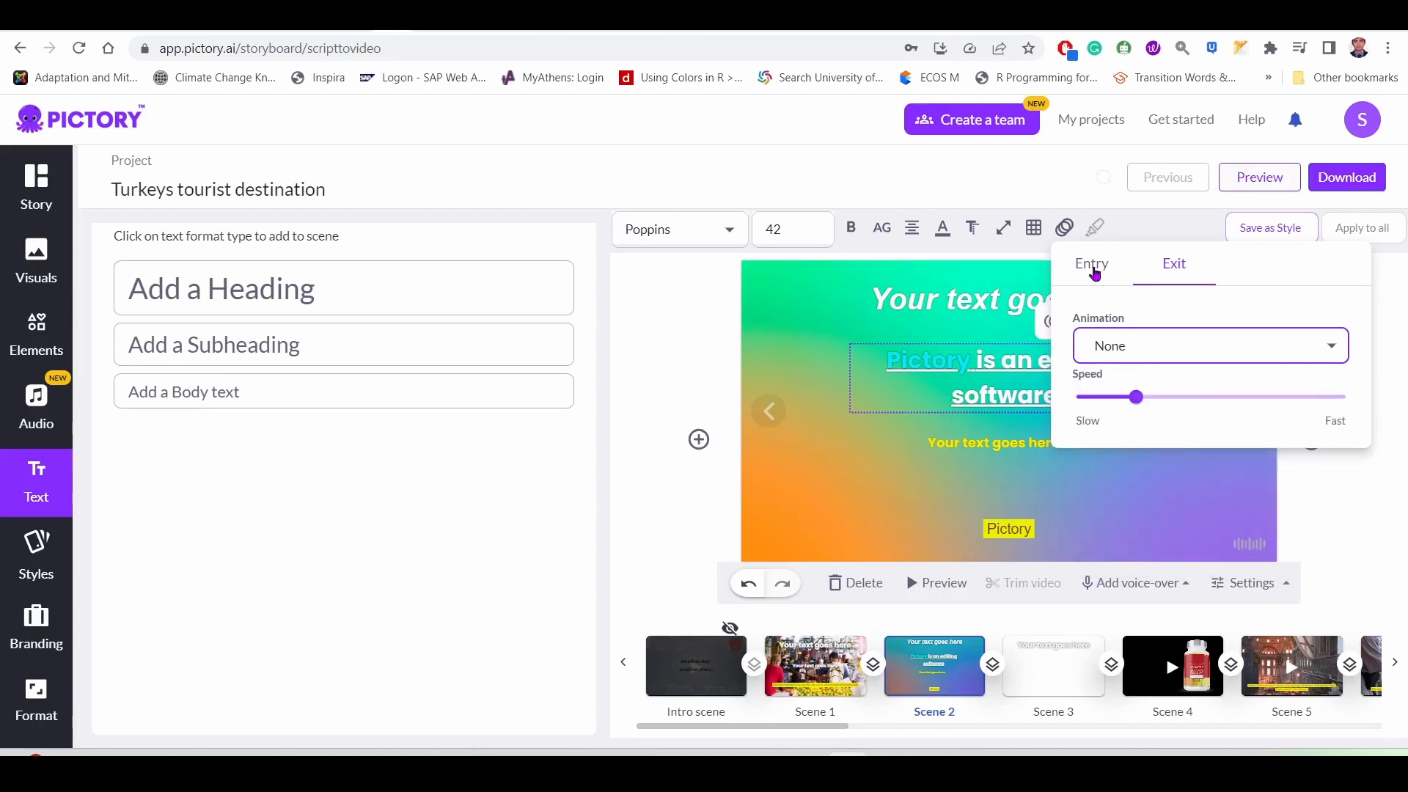
{"action": "left_click", "coordinate": [1122, 277]}
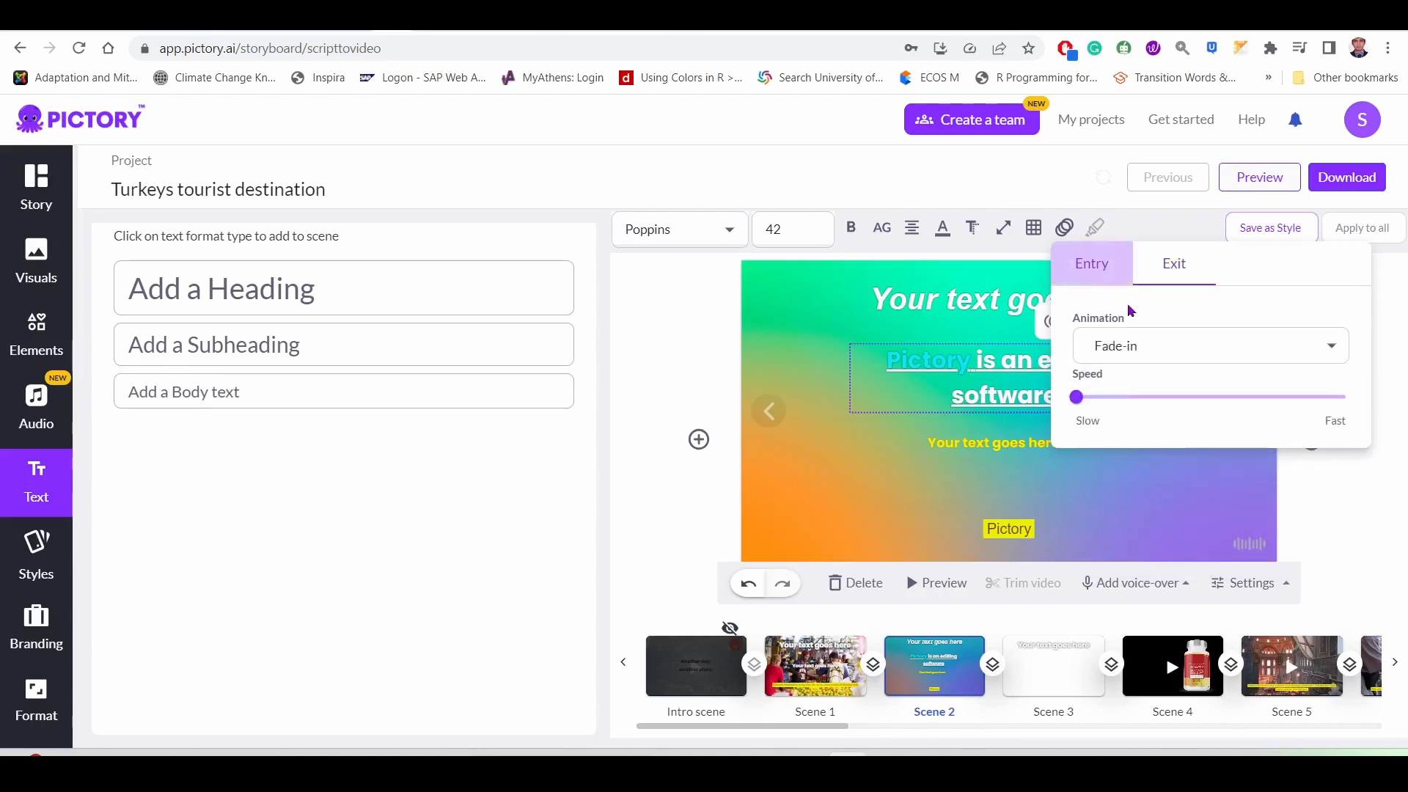
{"action": "left_click", "coordinate": [1257, 353]}
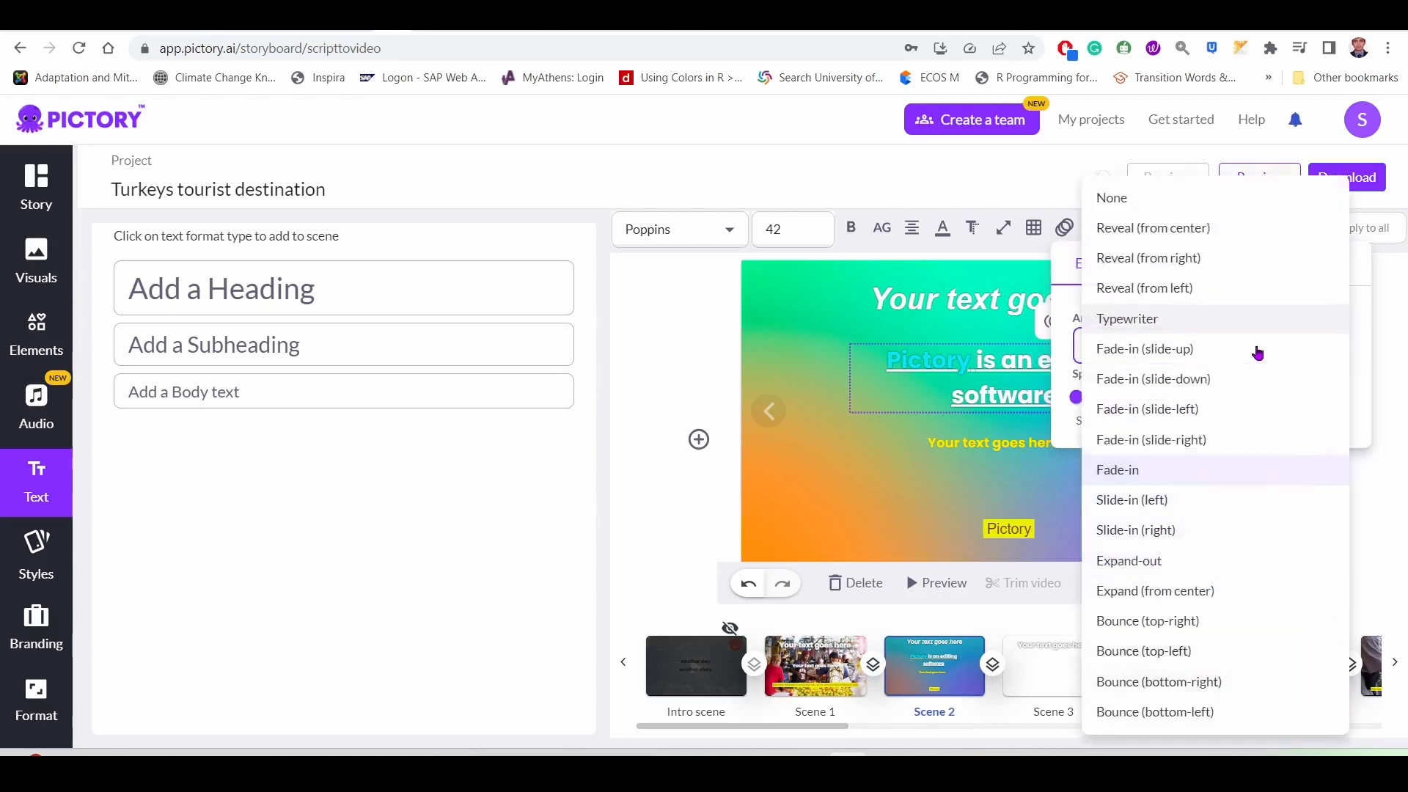
{"action": "left_click", "coordinate": [1129, 684]}
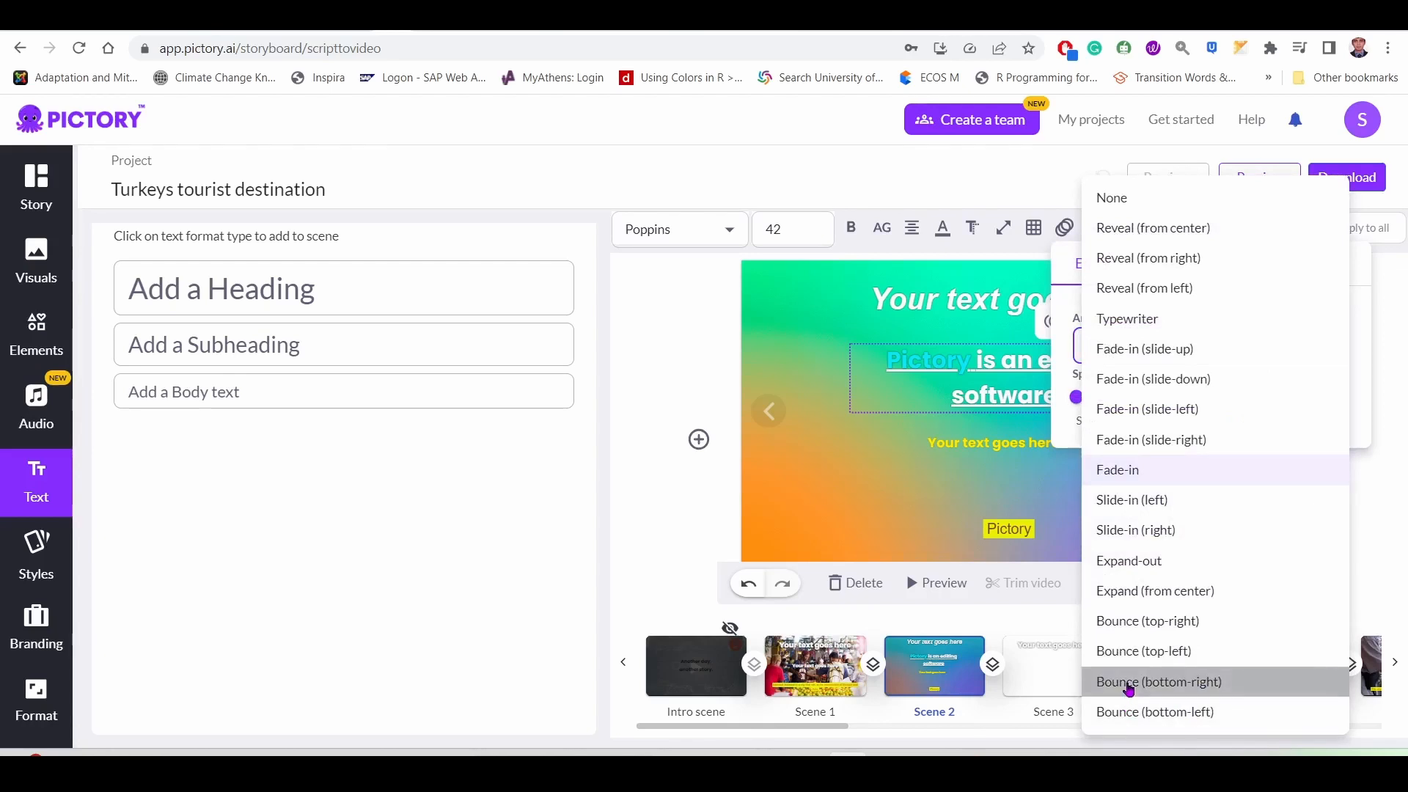
{"action": "left_click", "coordinate": [669, 338]}
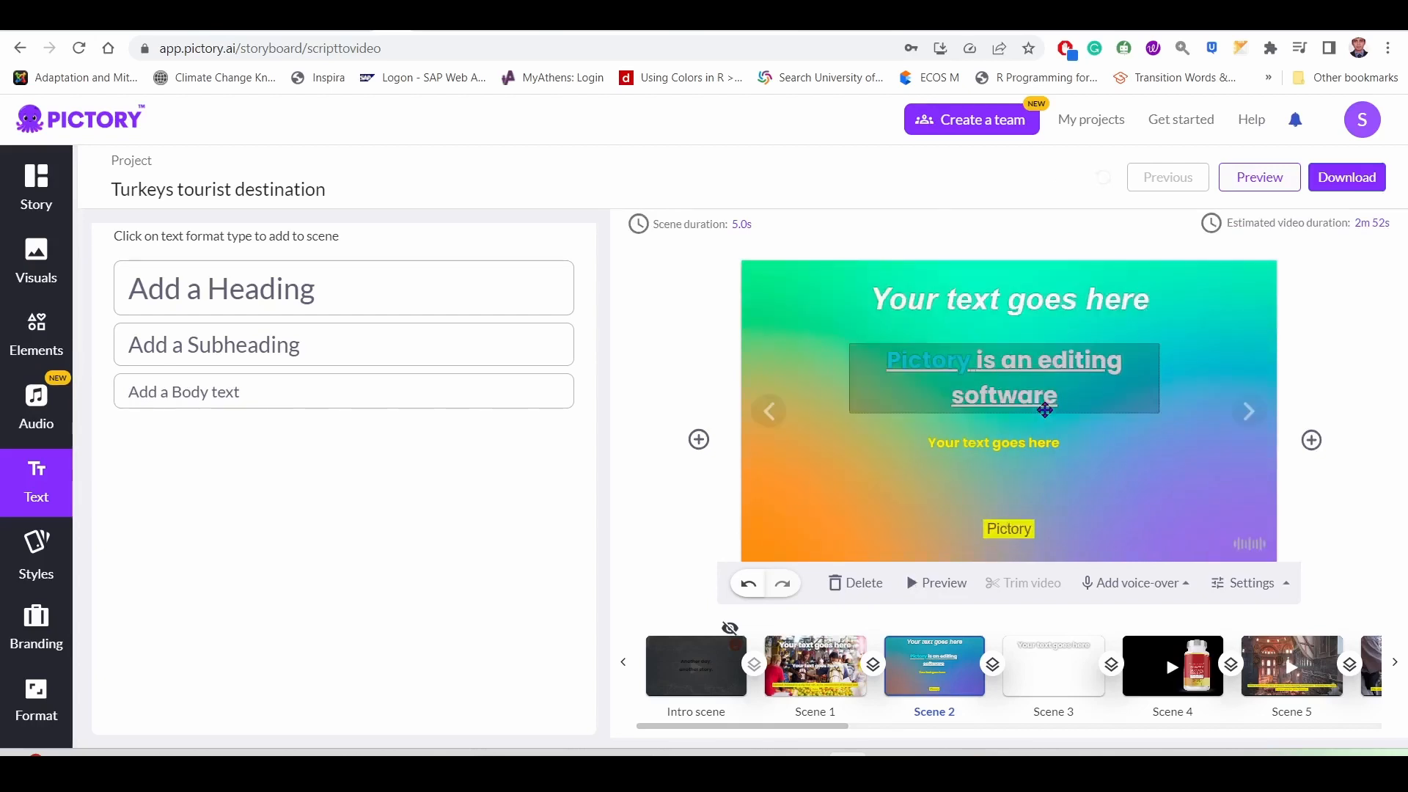
Step: Set the heading's preset position to the middle of Scene 2
{"action": "left_click", "coordinate": [751, 522]}
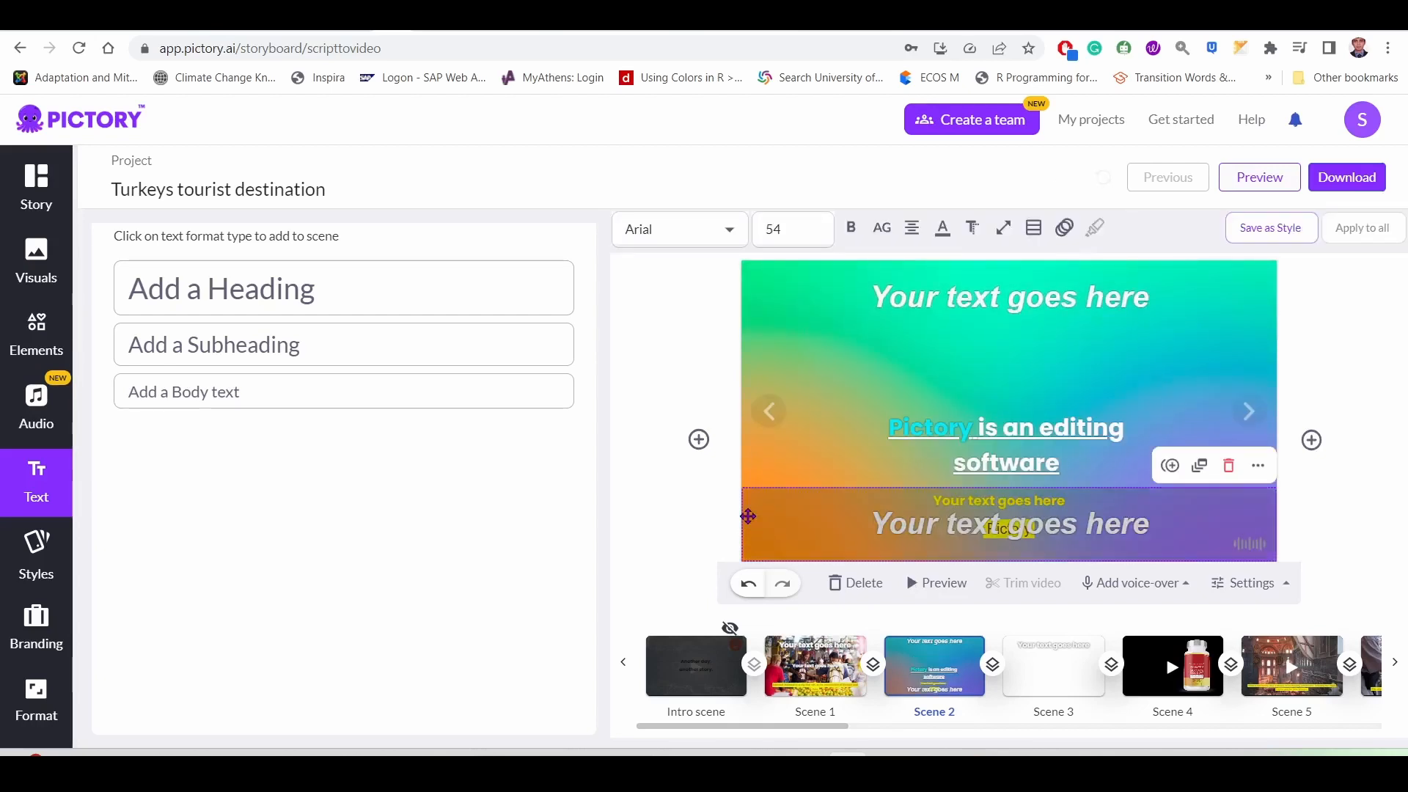
{"action": "left_click", "coordinate": [986, 302]}
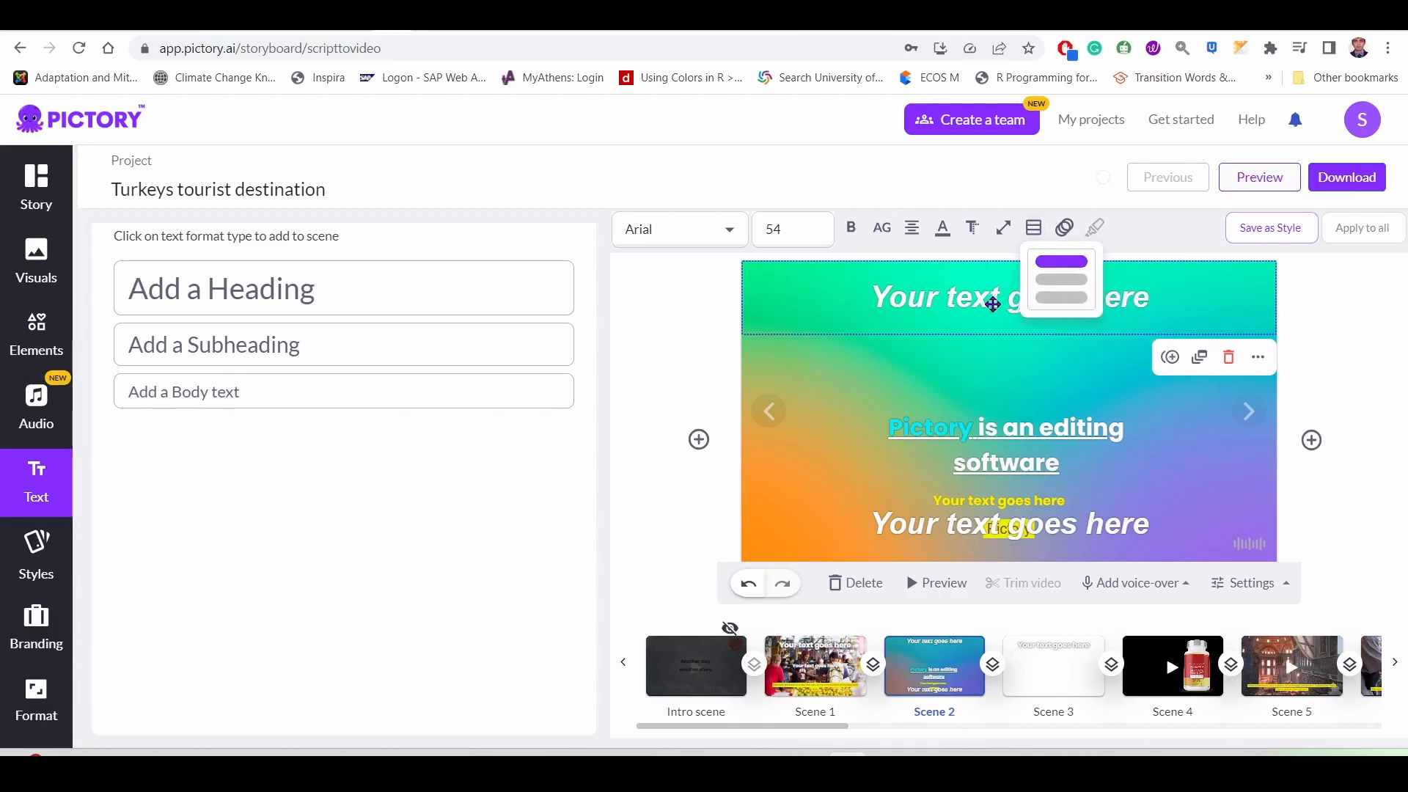
{"action": "left_click", "coordinate": [695, 331]}
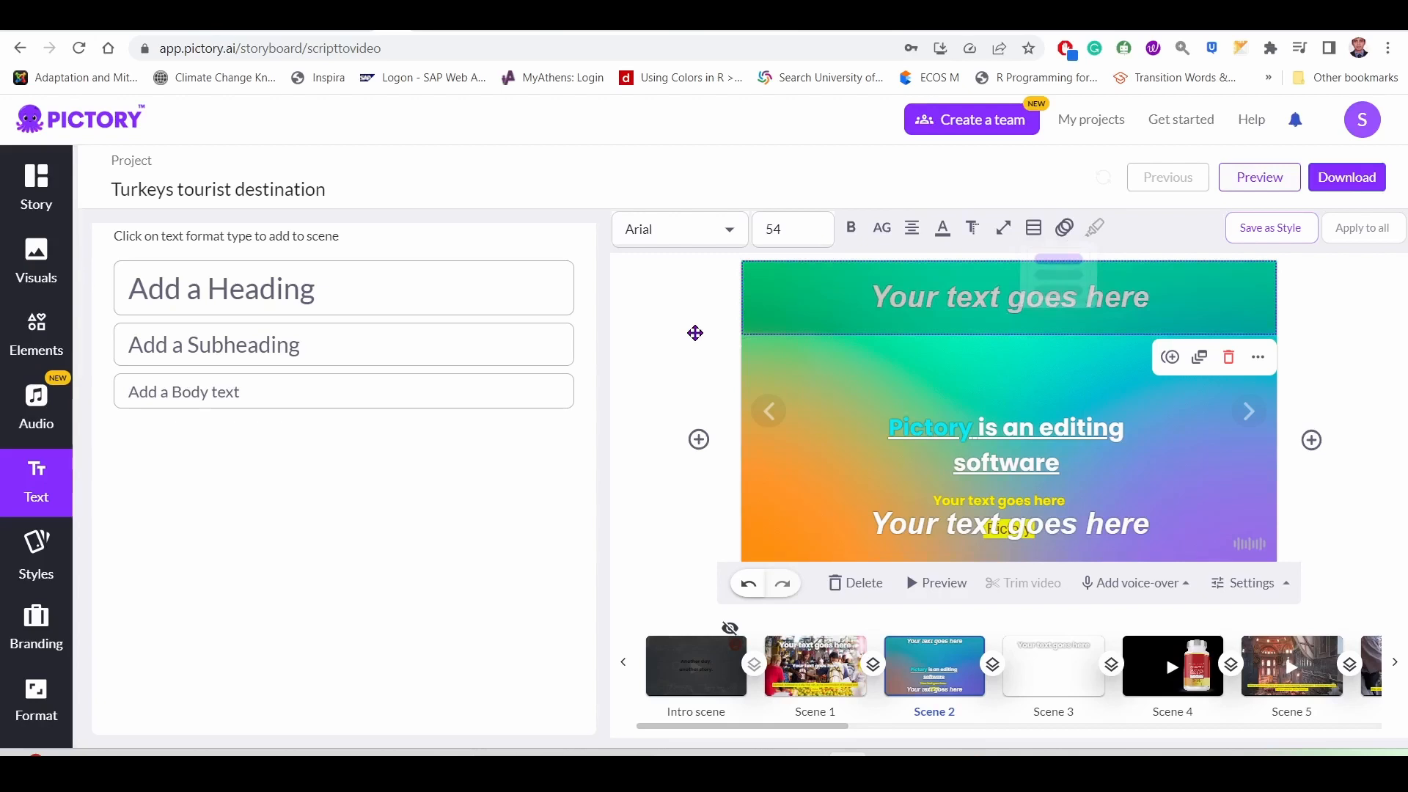
{"action": "left_click", "coordinate": [958, 306]}
{"action": "left_click", "coordinate": [1034, 229]}
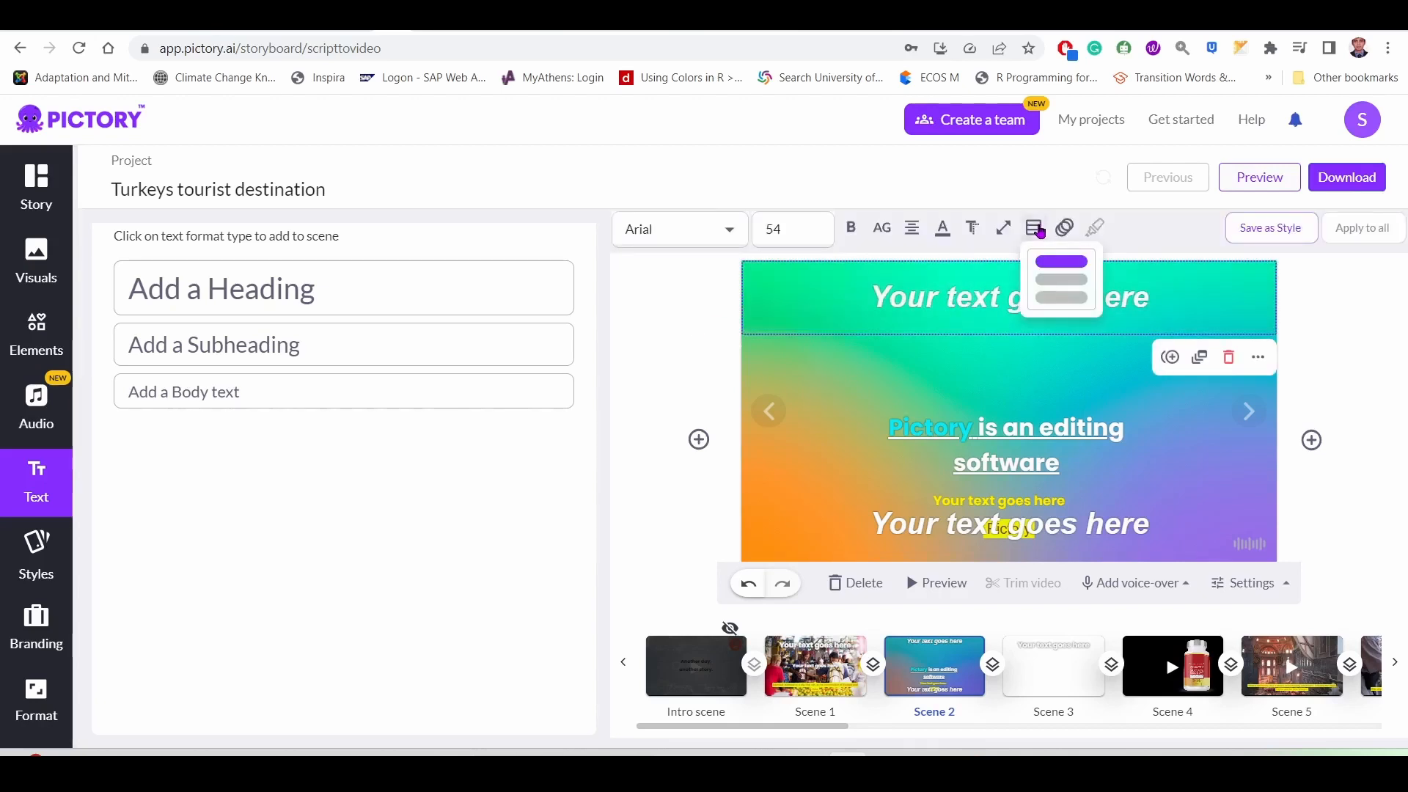
{"action": "left_click", "coordinate": [1036, 230]}
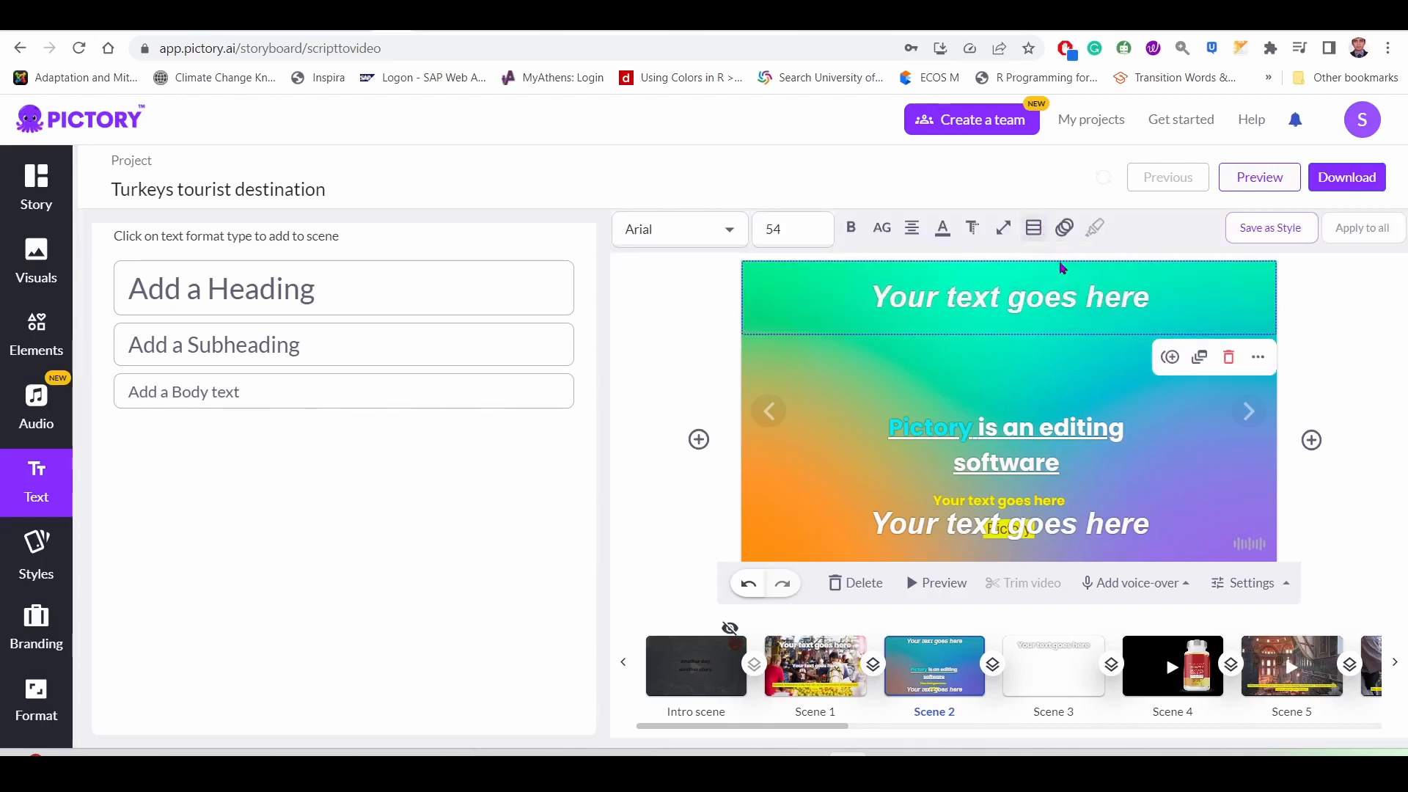
{"action": "left_click", "coordinate": [1035, 229]}
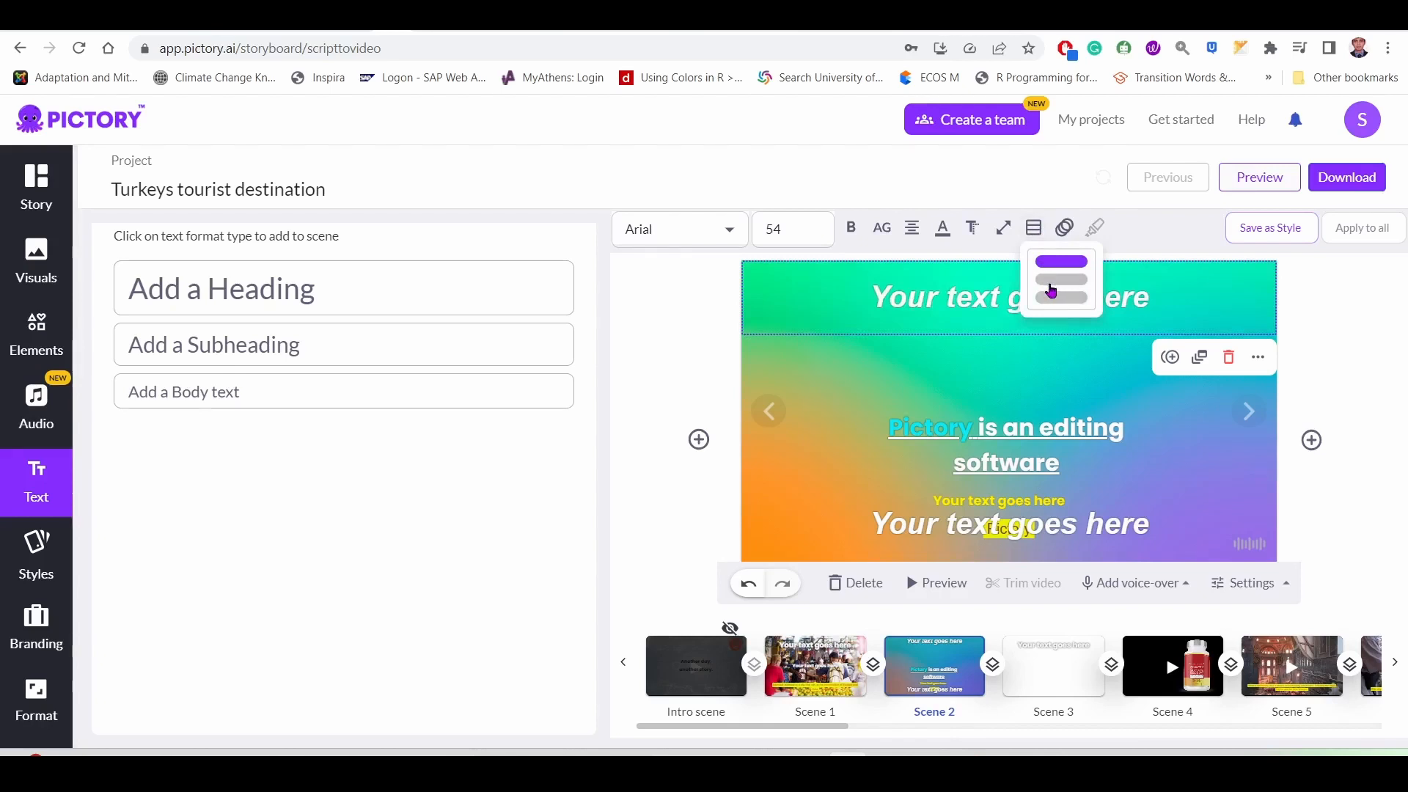
{"action": "left_click", "coordinate": [1051, 290]}
{"action": "left_click", "coordinate": [933, 405]}
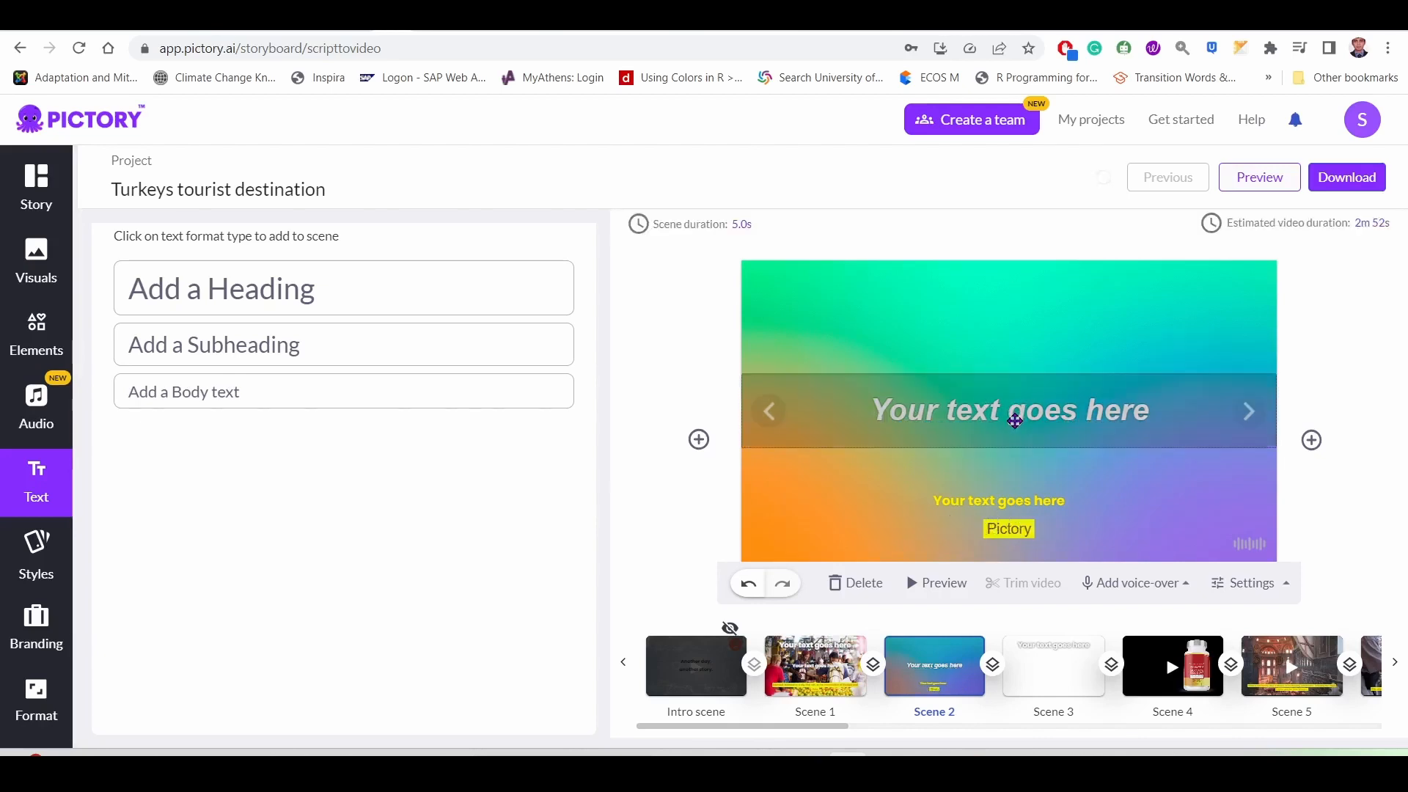
Step: Set the heading's preset position to the top of Scene 2 and deselect it
{"action": "left_click", "coordinate": [1015, 415]}
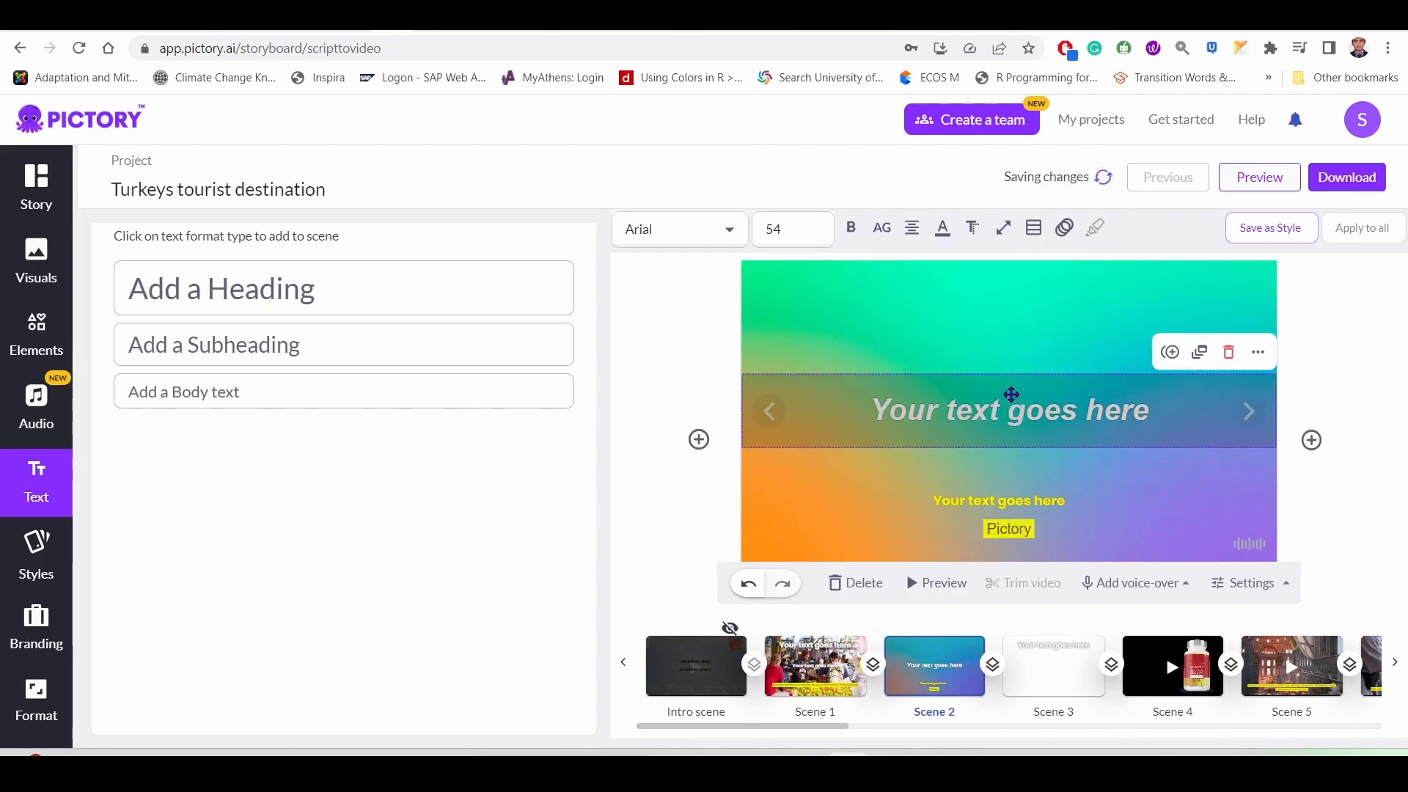
{"action": "left_click", "coordinate": [1034, 229]}
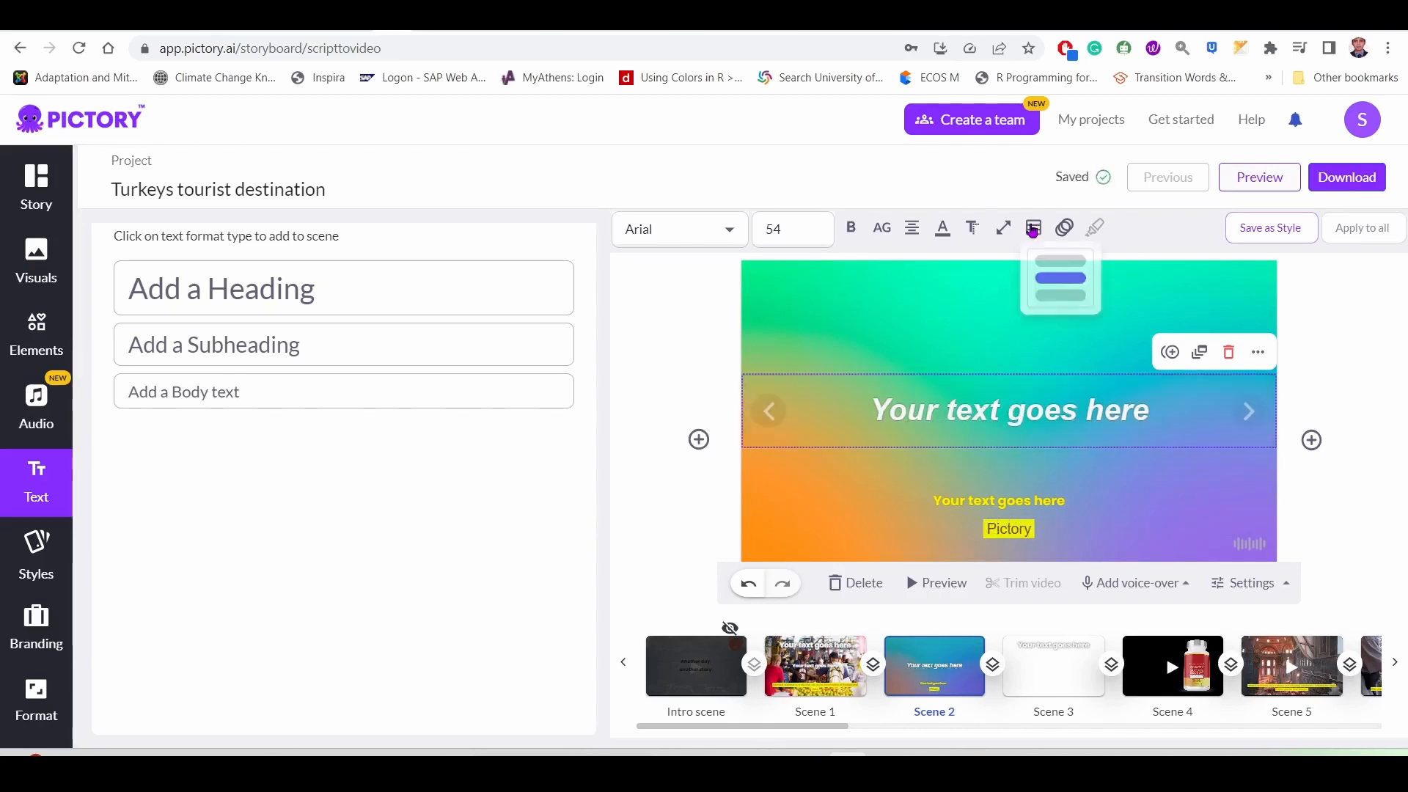
{"action": "left_click", "coordinate": [1062, 262]}
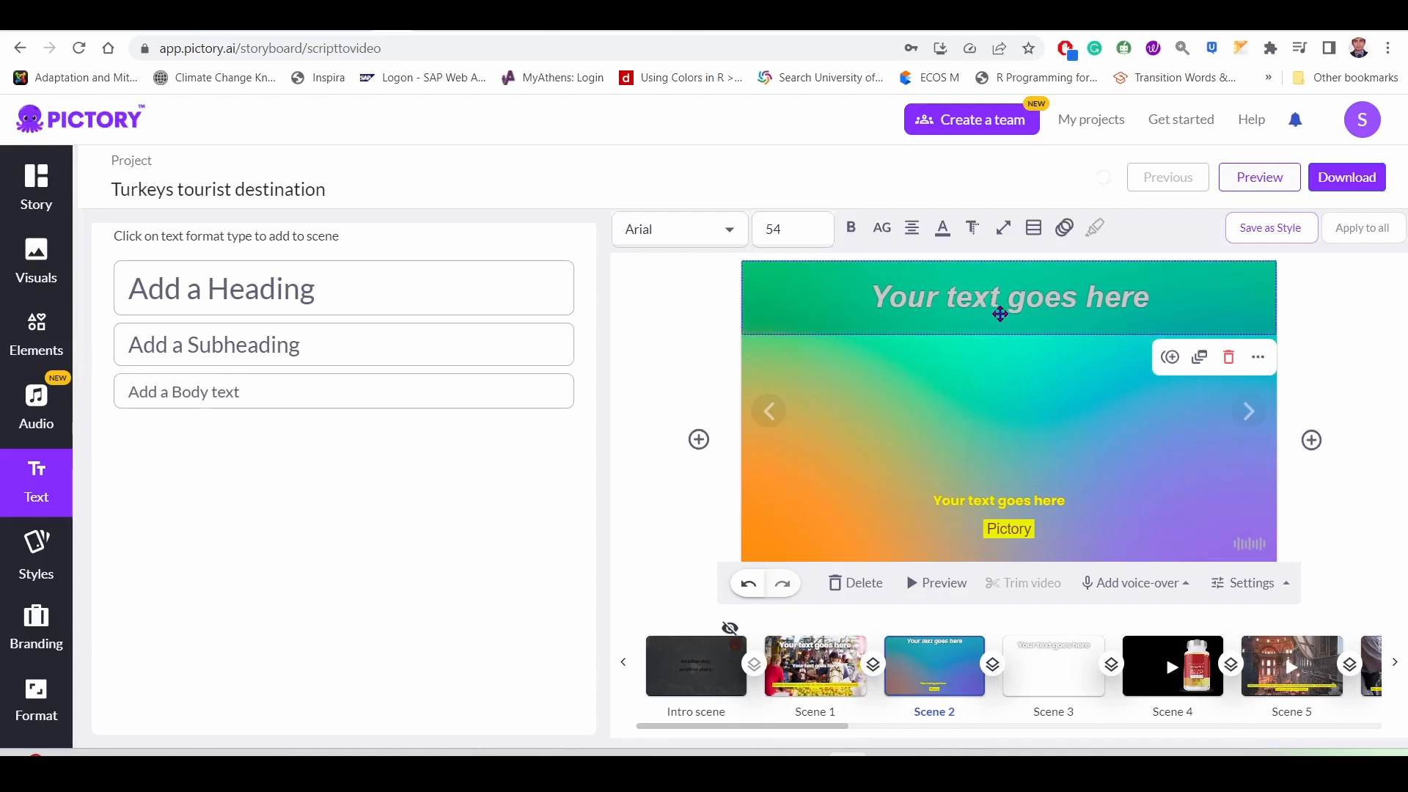
{"action": "left_click", "coordinate": [698, 364]}
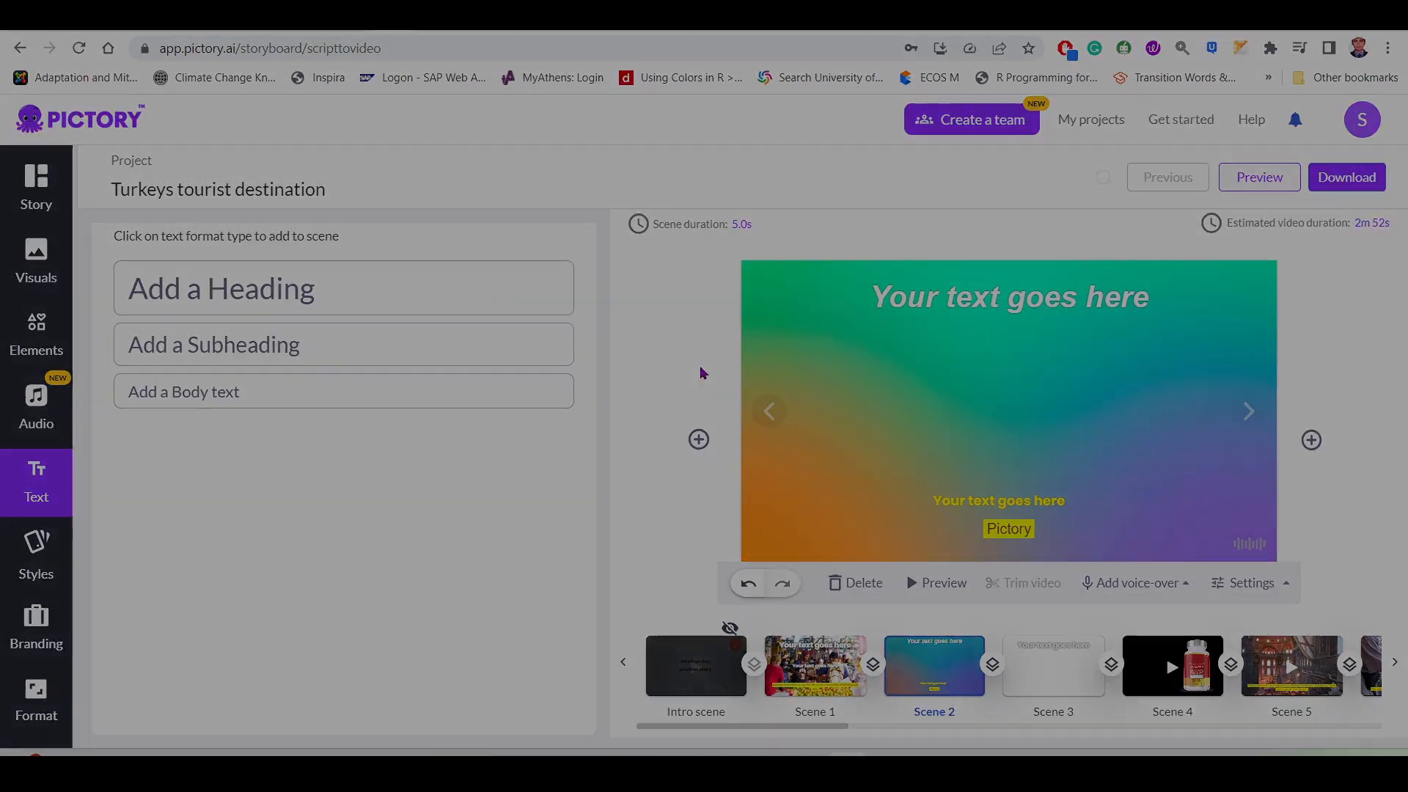